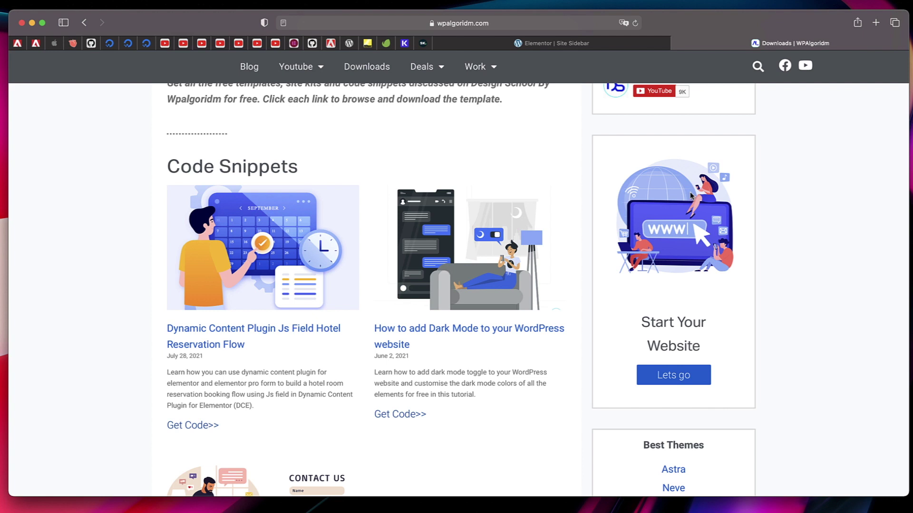
In the Elementor Site Sidebar template, add a single-column section below the newsletter form and place a Call to Action widget in it.
click(551, 43)
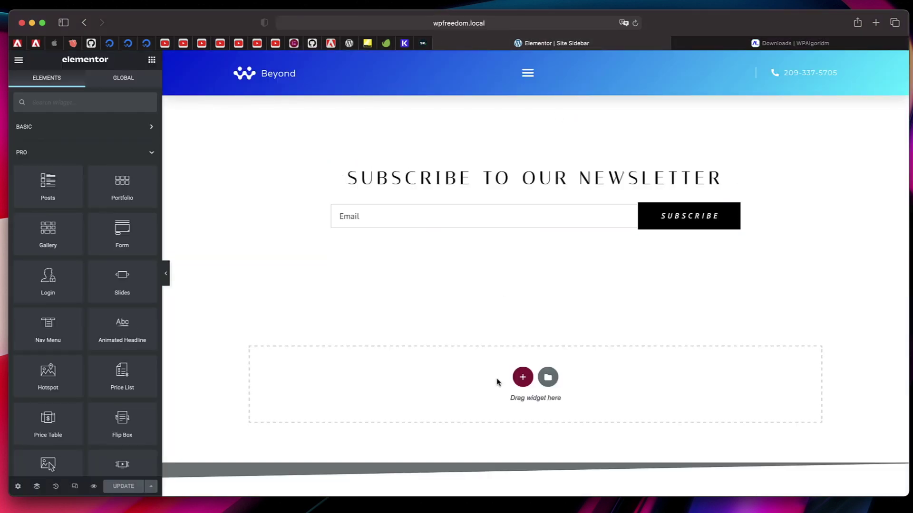
click(523, 378)
click(409, 390)
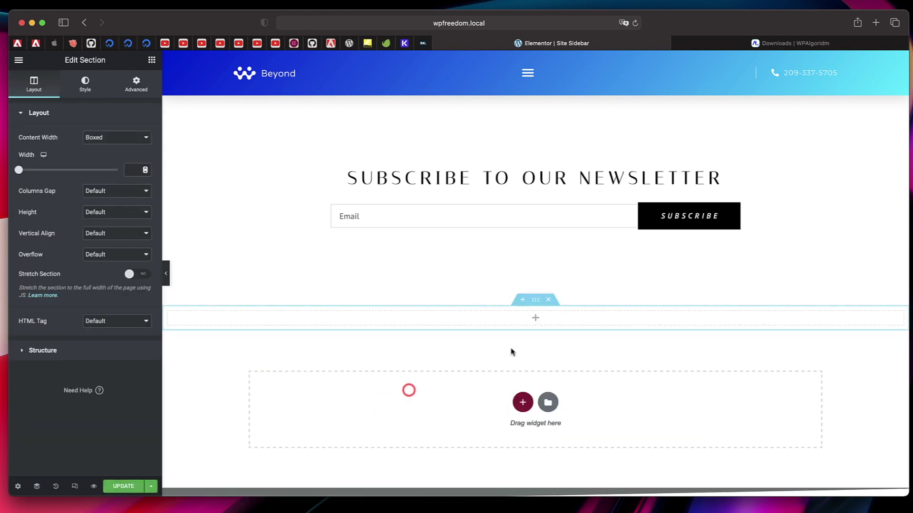
click(536, 319)
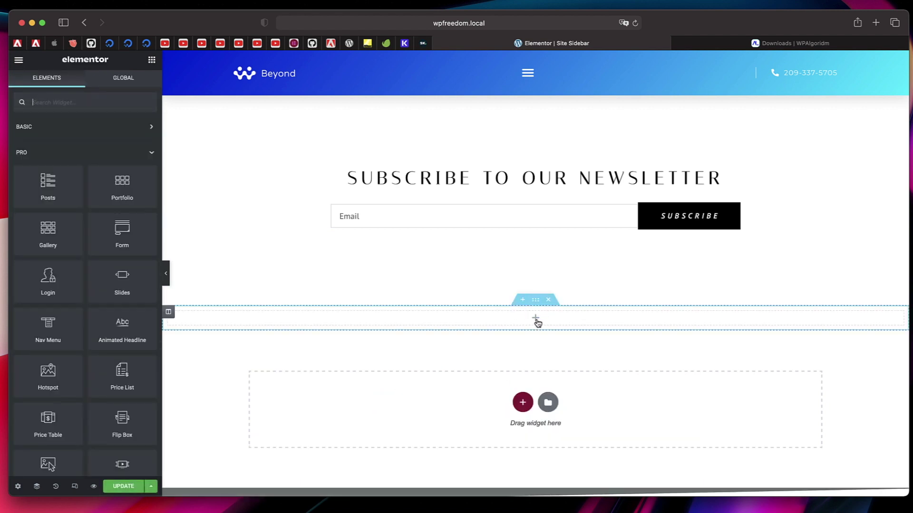
text(call)
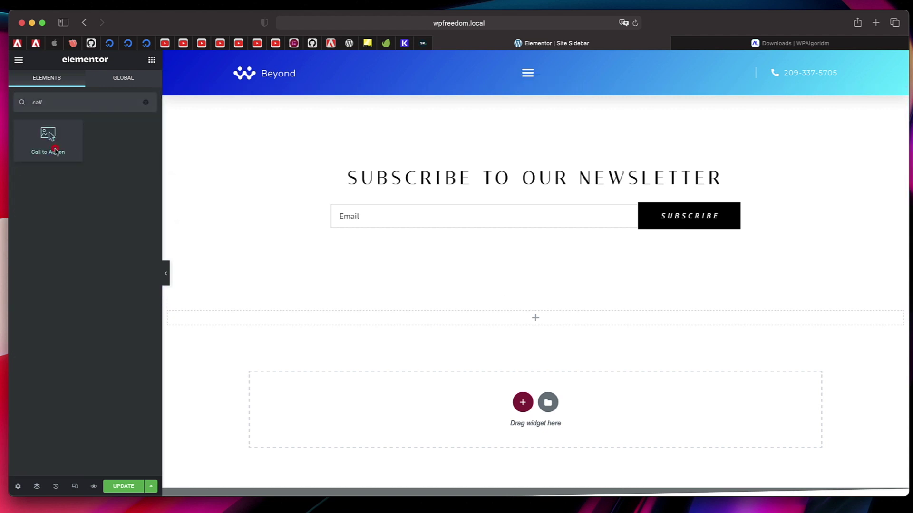
drag(55, 151, 531, 321)
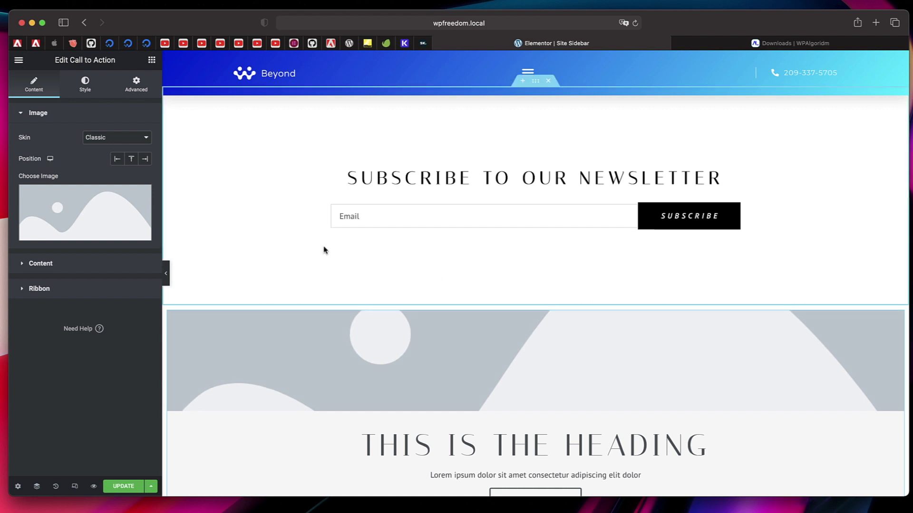
Give the call to action the photo of the woman in white beside the hanging cloth and set its skin to Cover.
click(63, 209)
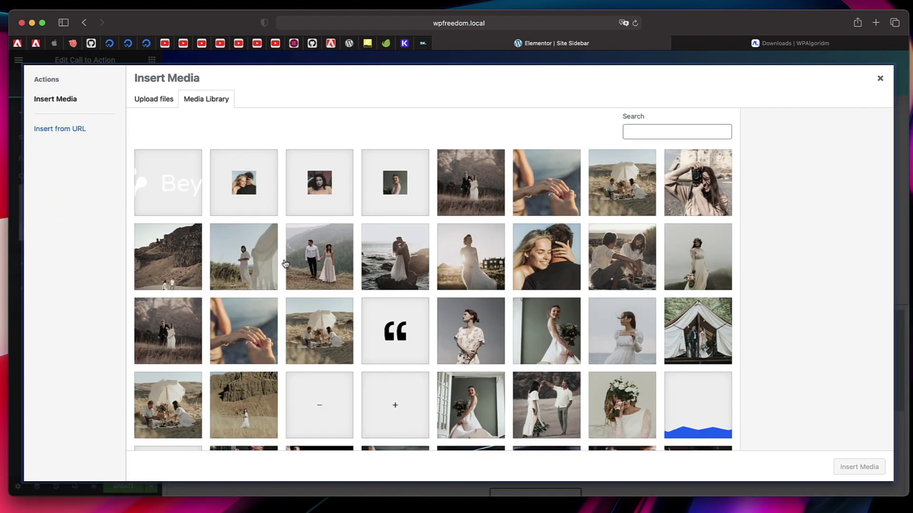
click(319, 269)
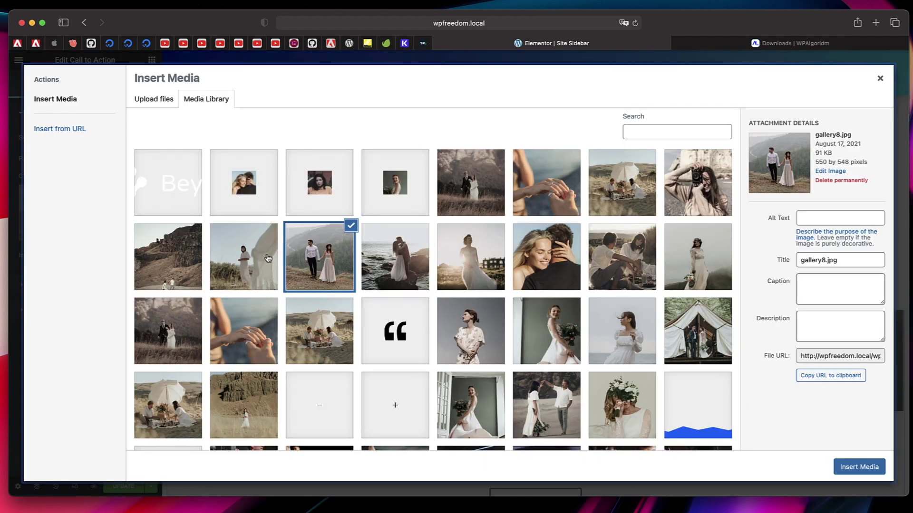
click(267, 259)
click(858, 467)
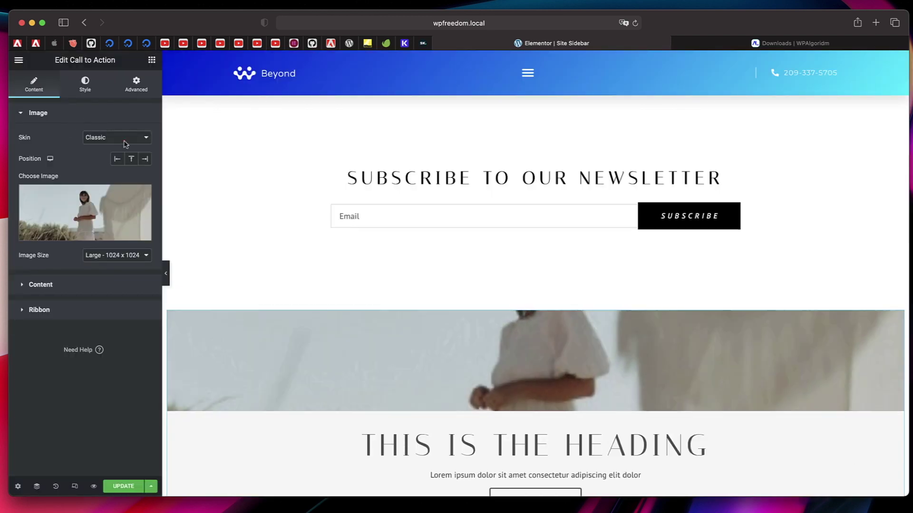
click(124, 139)
click(96, 146)
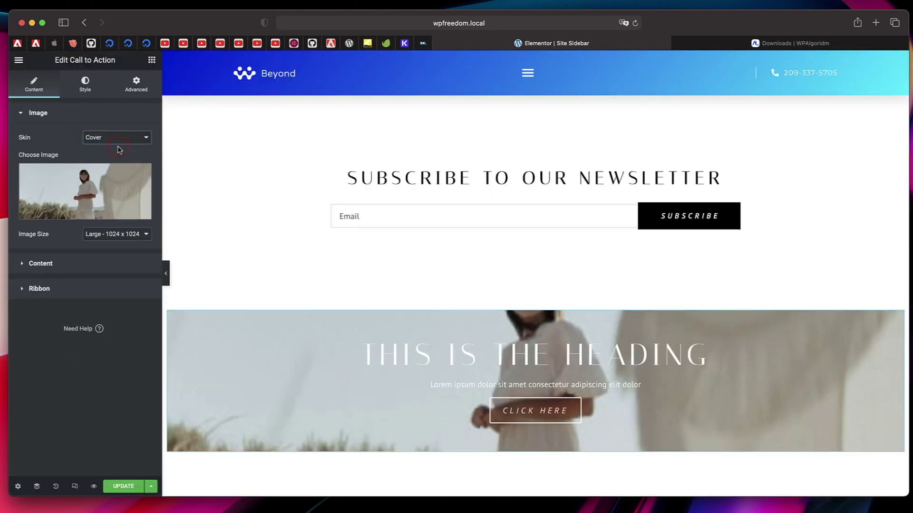
click(47, 264)
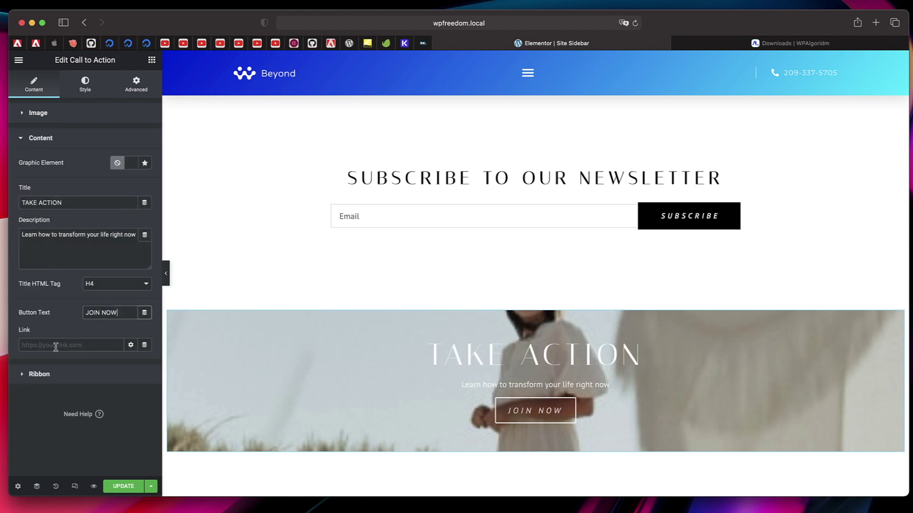
click(56, 346)
text(cont)
click(45, 376)
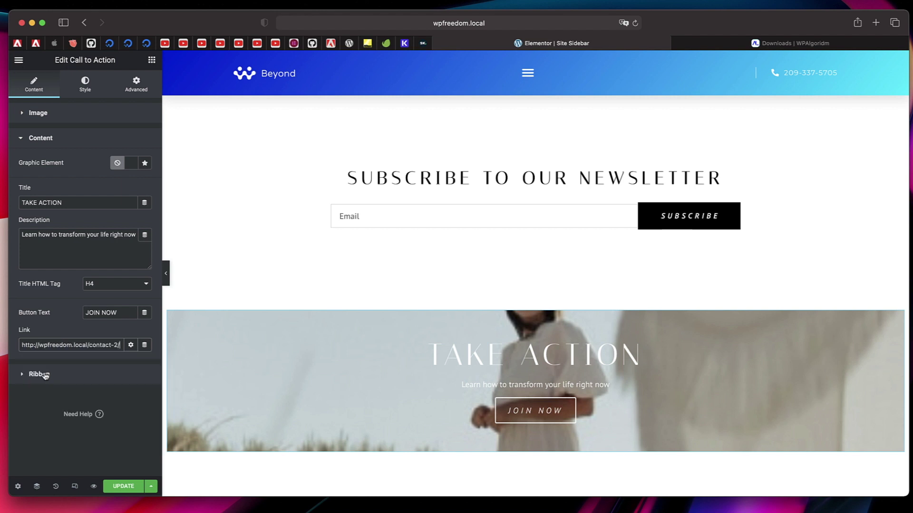
click(134, 481)
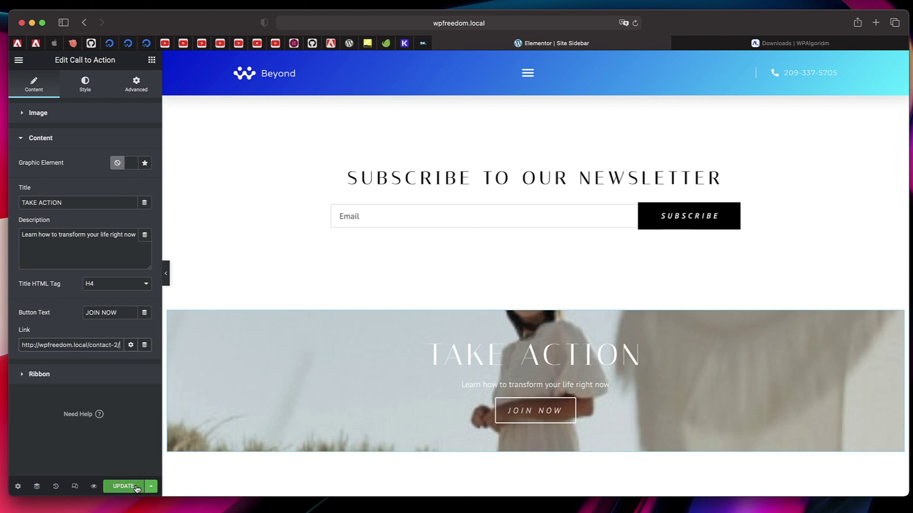
click(97, 380)
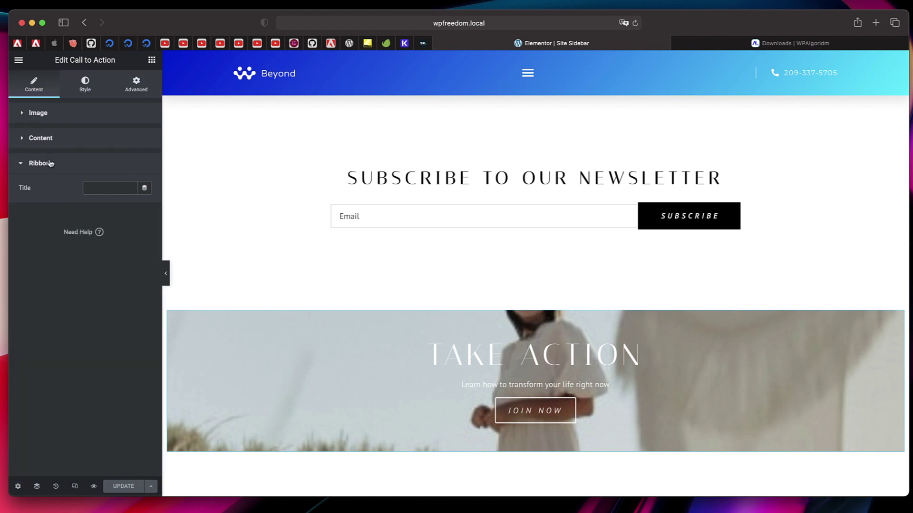
click(50, 163)
click(50, 163)
click(51, 163)
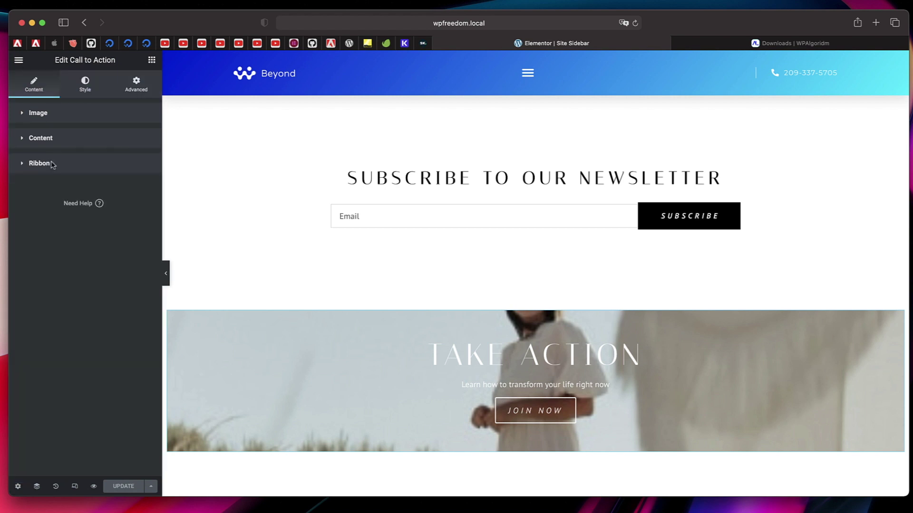
Preview the call to action section in the mobile layout and return to the desktop layout.
click(93, 485)
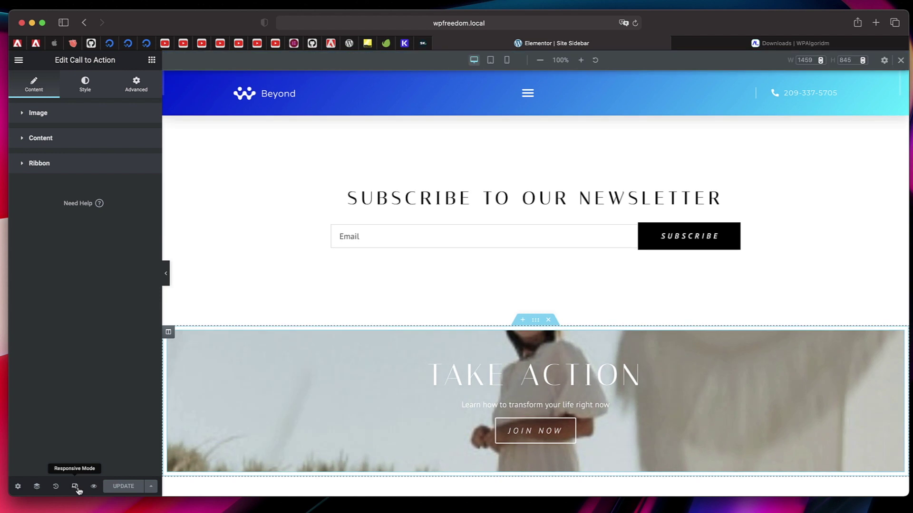
click(507, 61)
scroll(525, 364, down, 2)
scroll(525, 364, down, 1)
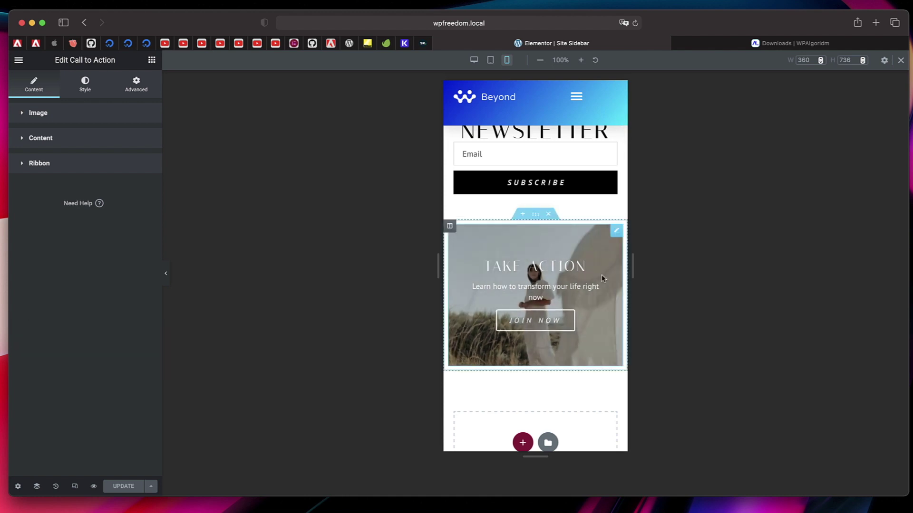
click(475, 60)
scroll(520, 314, down, 3)
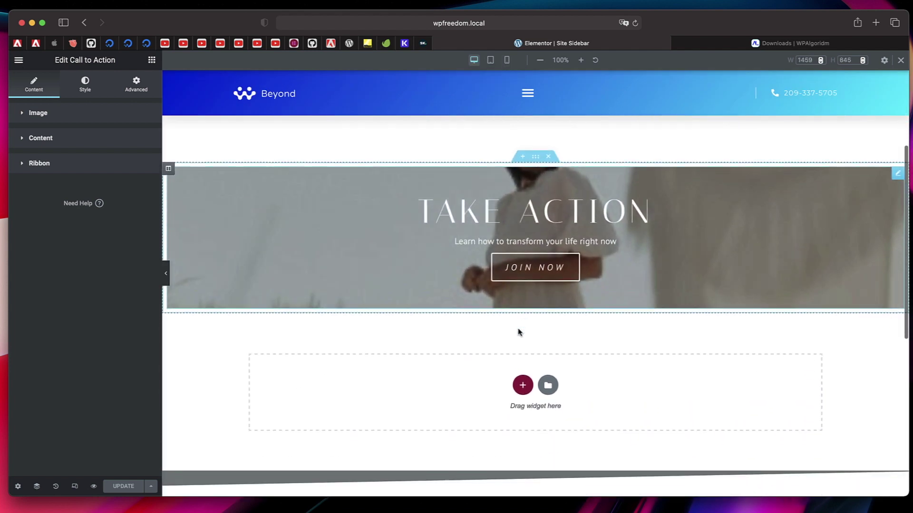
scroll(597, 150, up, 3)
scroll(474, 269, down, 2)
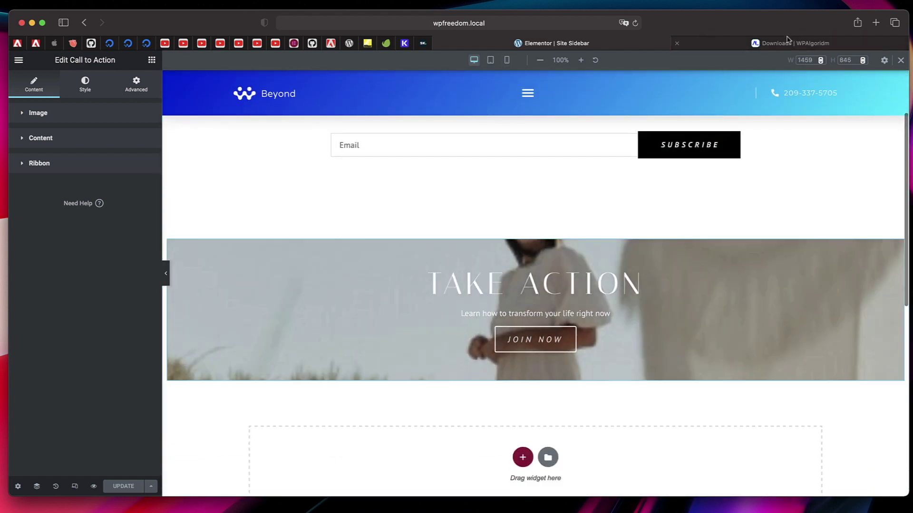
click(786, 41)
scroll(782, 253, down, 5)
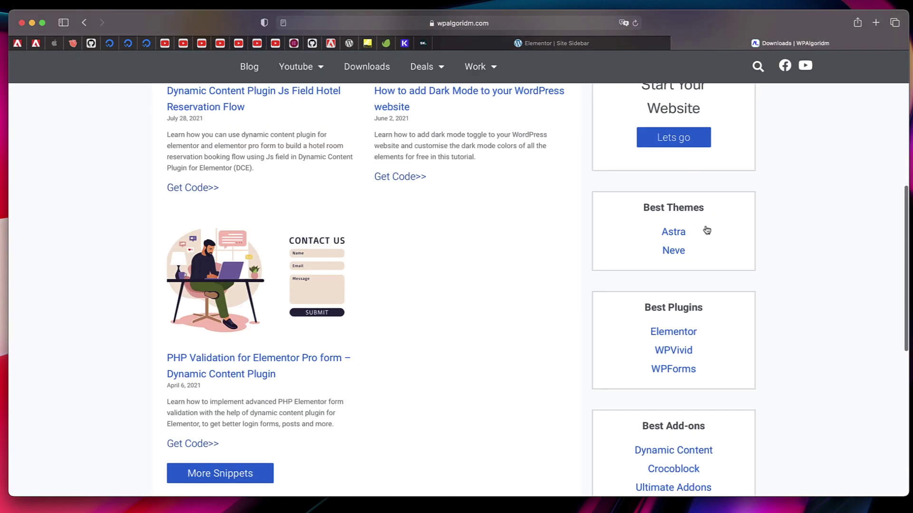
click(588, 45)
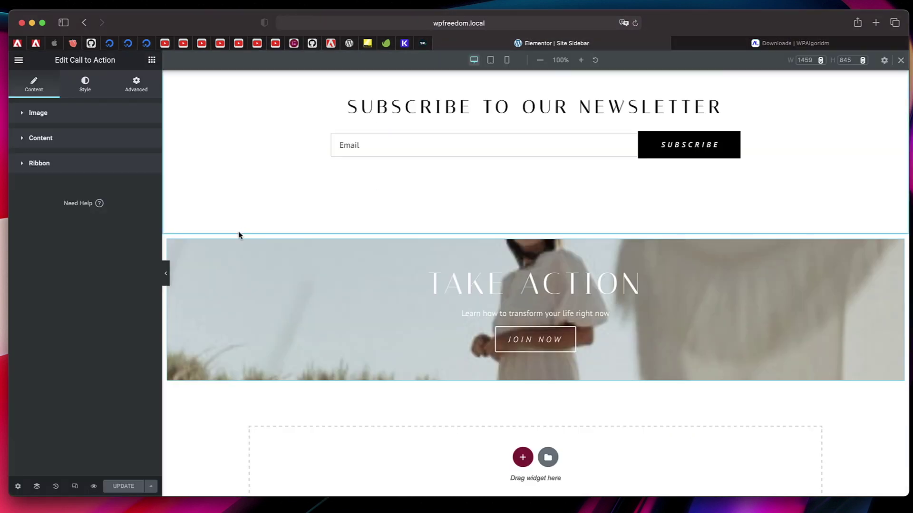
click(42, 166)
click(65, 146)
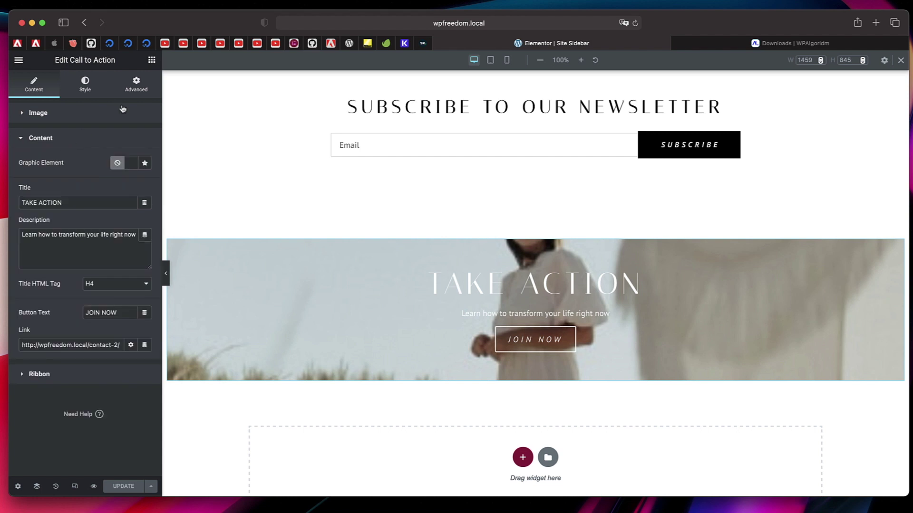
Add a single-column section below the call to action and place a Heading widget in it.
click(152, 60)
scroll(376, 275, down, 3)
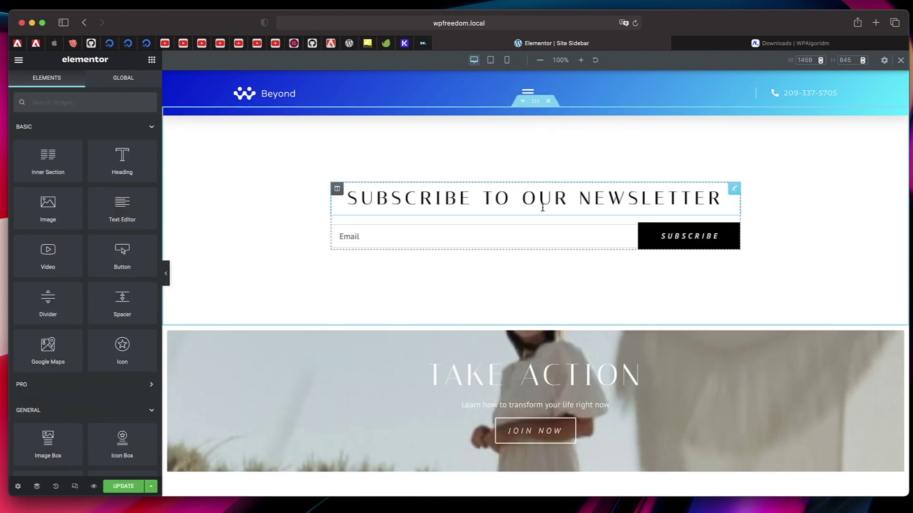
scroll(488, 174, down, 4)
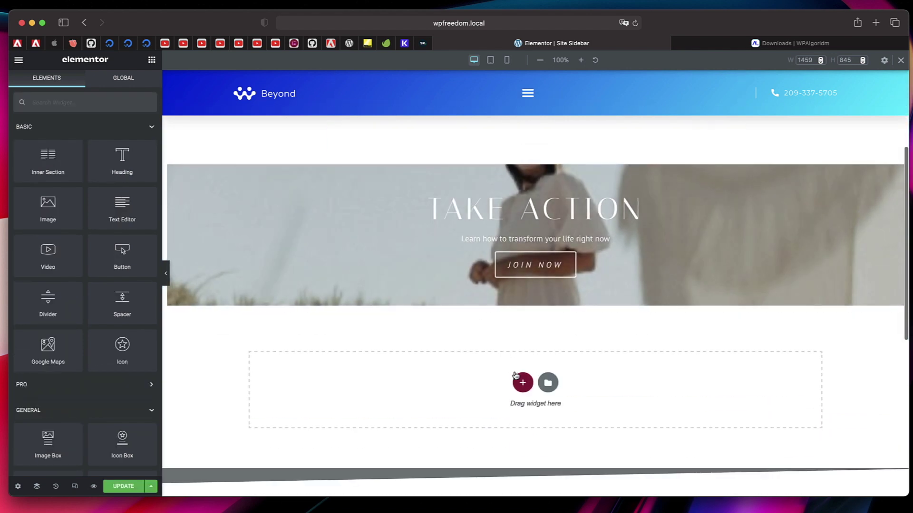
click(523, 383)
click(395, 407)
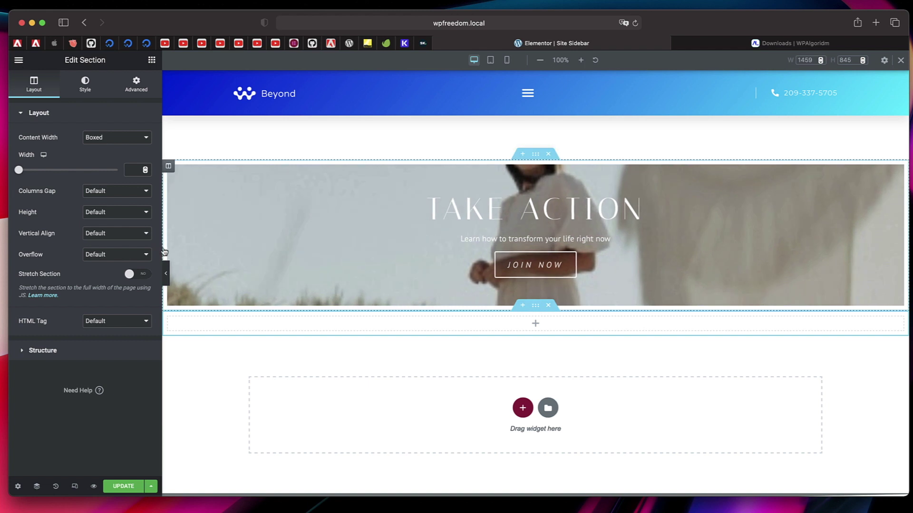
click(152, 61)
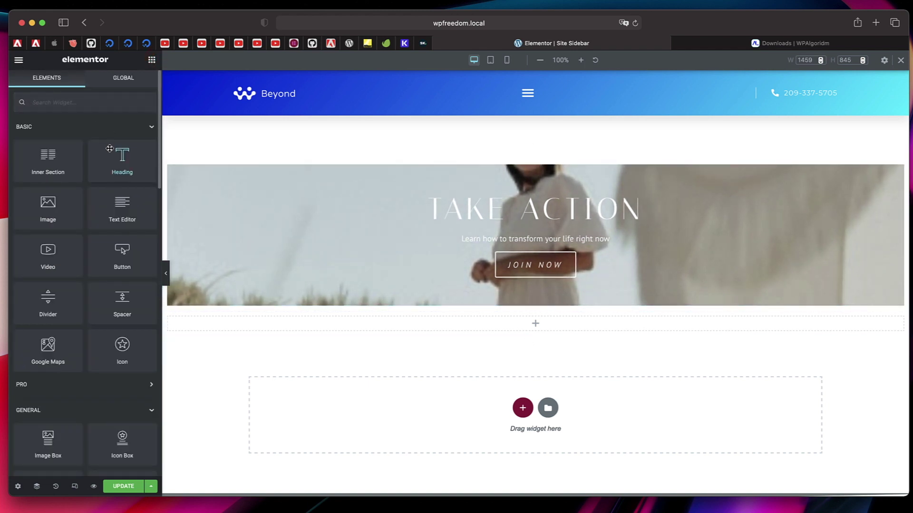
drag(122, 160, 551, 329)
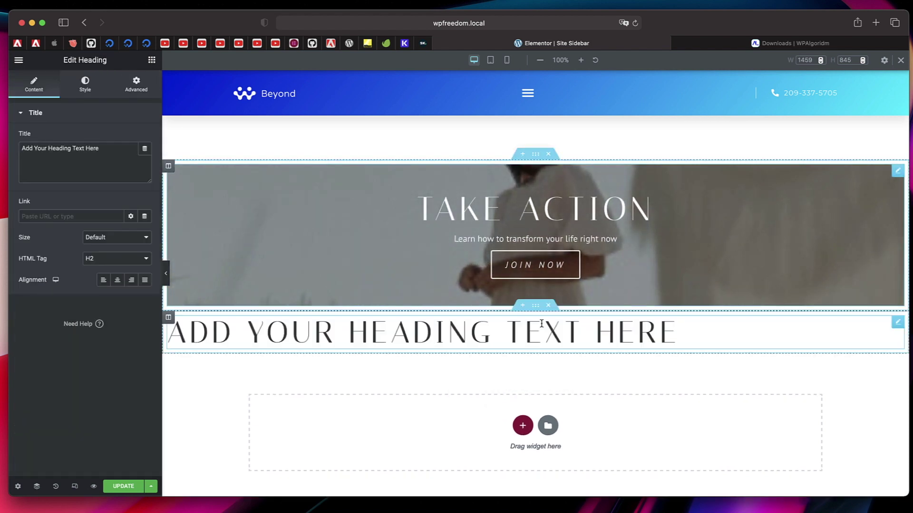
Set the new heading's HTML tag to H5 and its typography to the global font Overline + Small Titles.
click(121, 257)
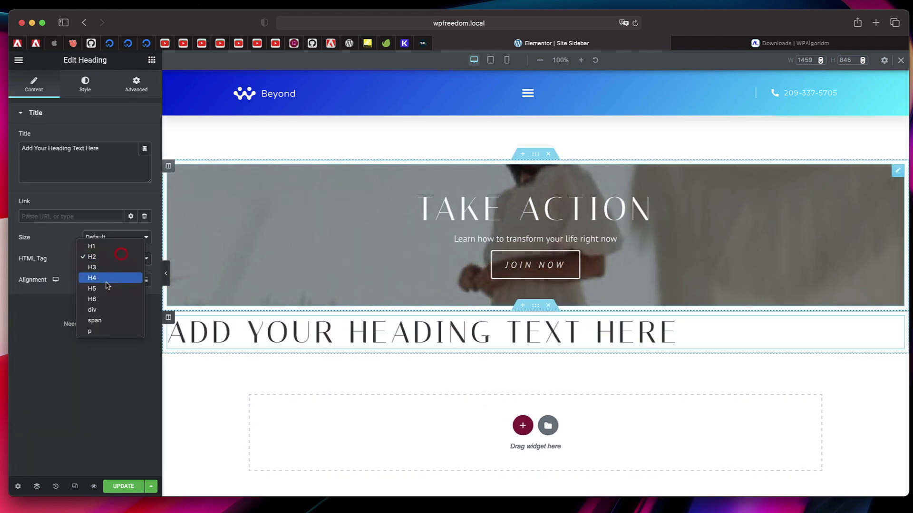
click(106, 291)
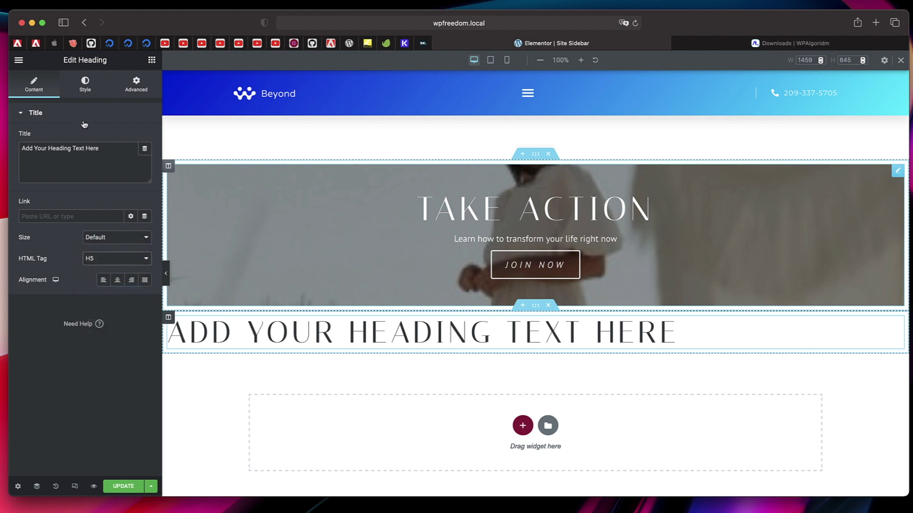
click(86, 95)
click(131, 158)
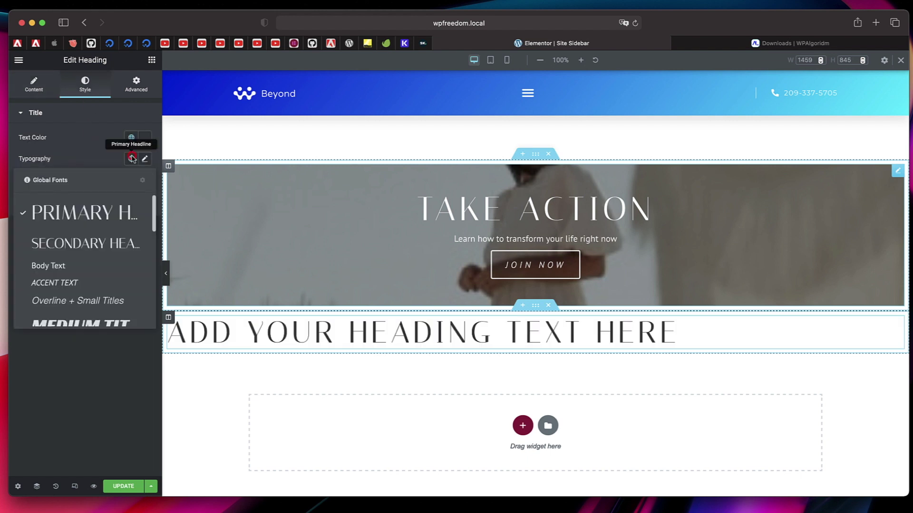
click(68, 307)
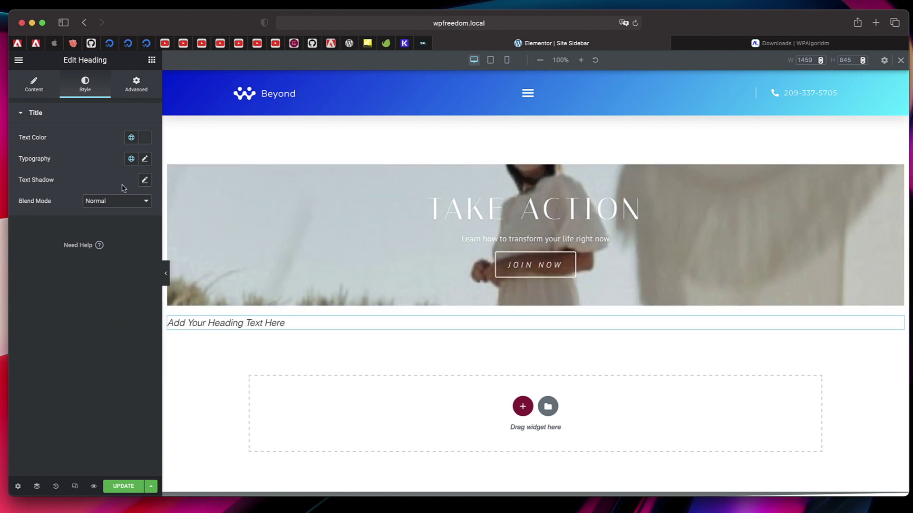
Change the heading's title to "Important Links" and center it.
click(46, 97)
triple_click(100, 162)
text(Important Links)
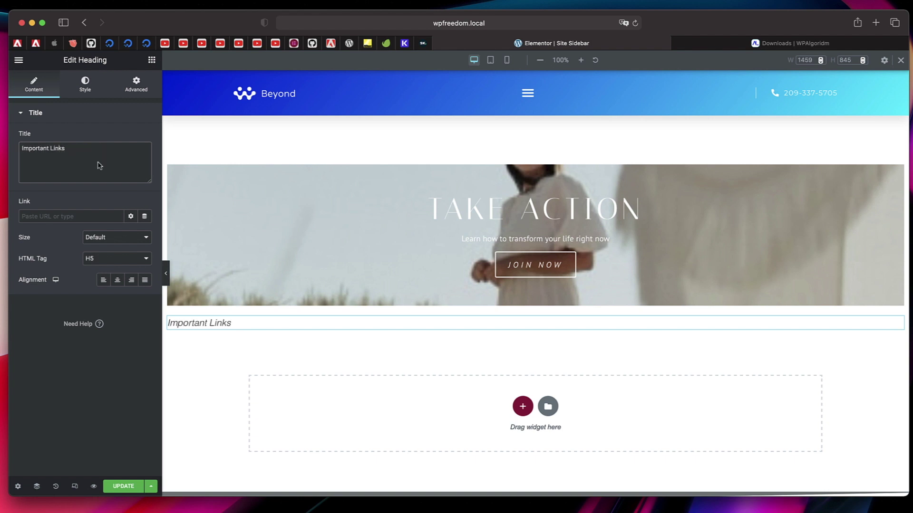
click(117, 282)
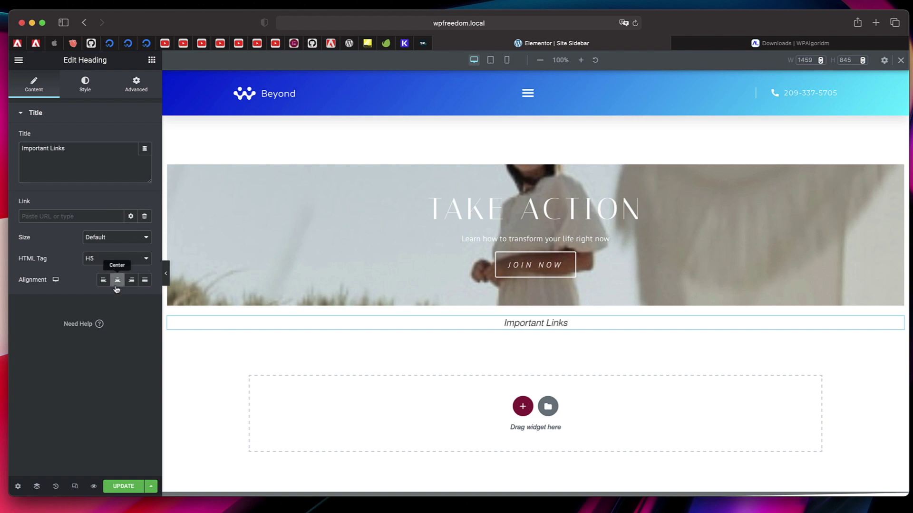
Find the Icon List widget by searching "ico" and place it directly below the "Important Links" heading.
click(152, 60)
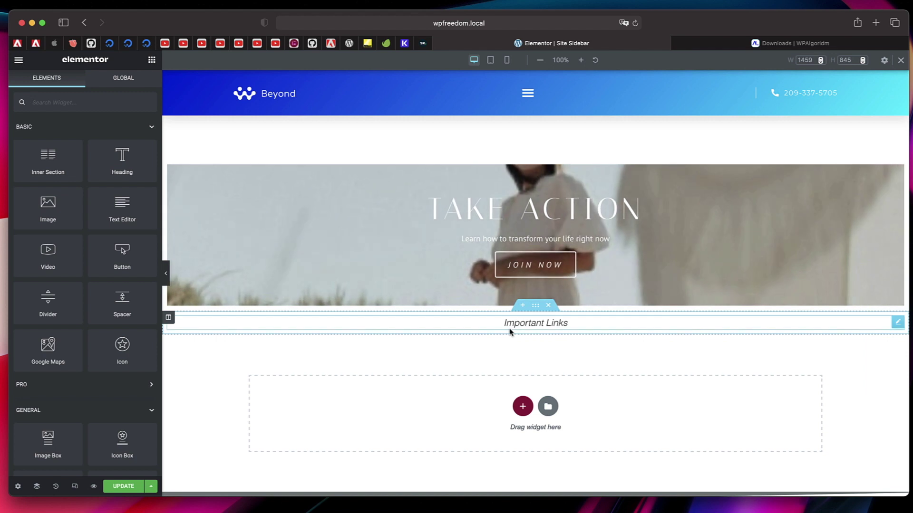
text(ico)
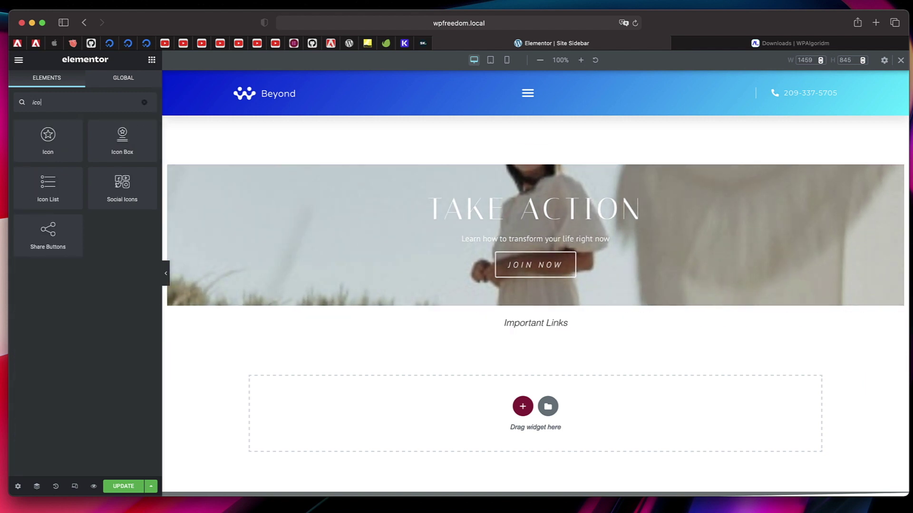
drag(54, 191, 552, 325)
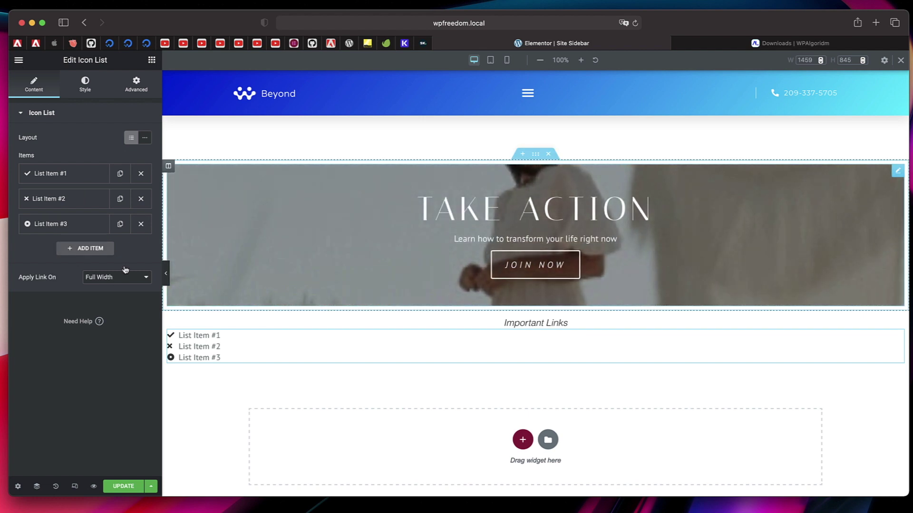
Center the icon list and build it from six "Item 1" entries, with distinct icons on the first, third and fifth.
click(92, 94)
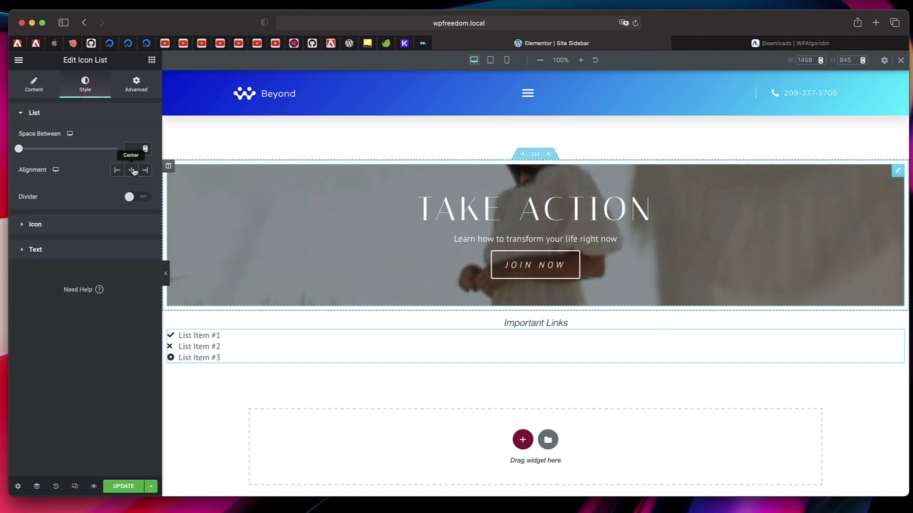
click(133, 170)
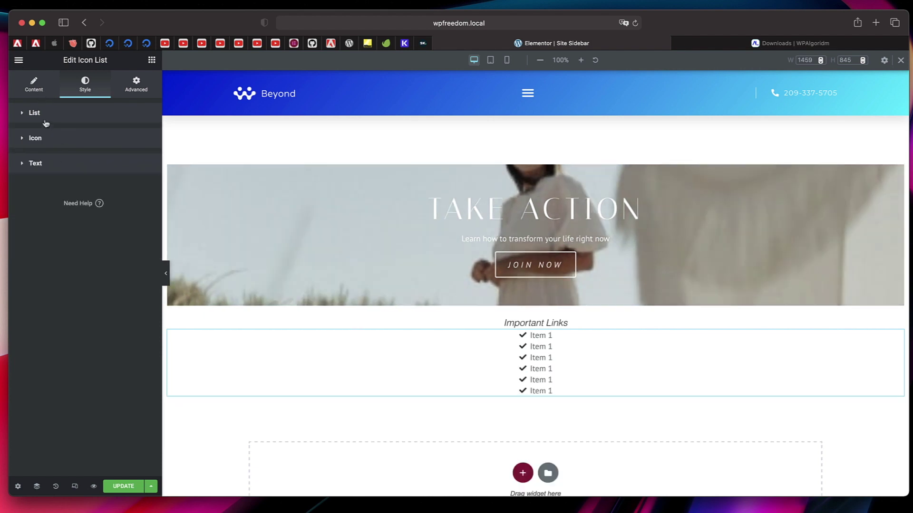
click(40, 116)
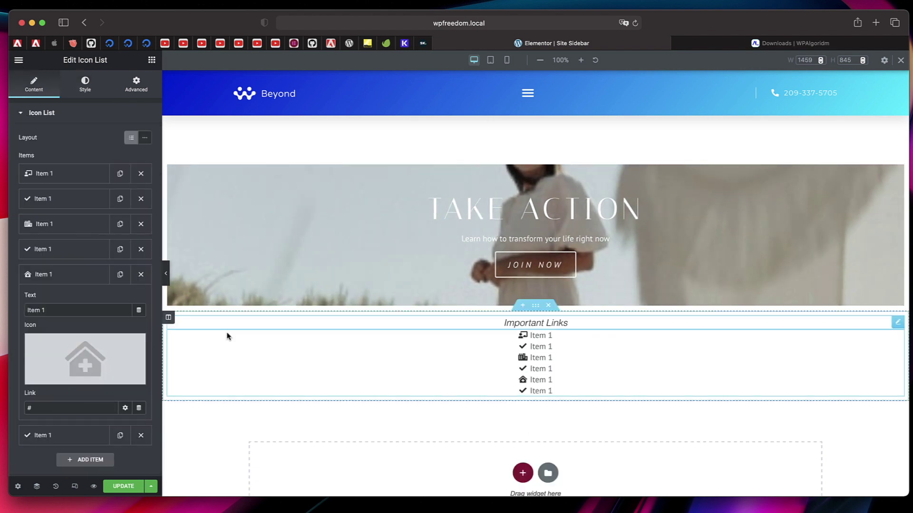
click(63, 274)
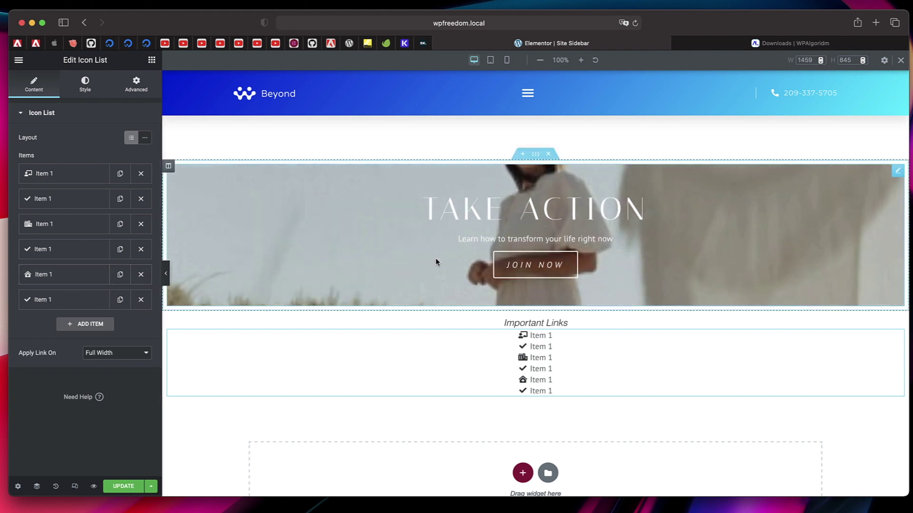
Save the sidebar template and go to the WordPress dashboard by searching "das" in the Finder.
scroll(436, 261, up, 5)
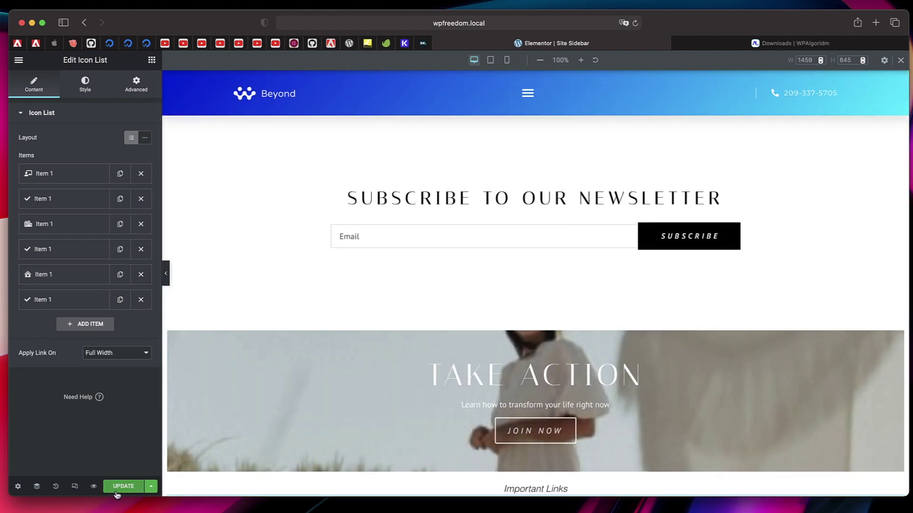
click(116, 487)
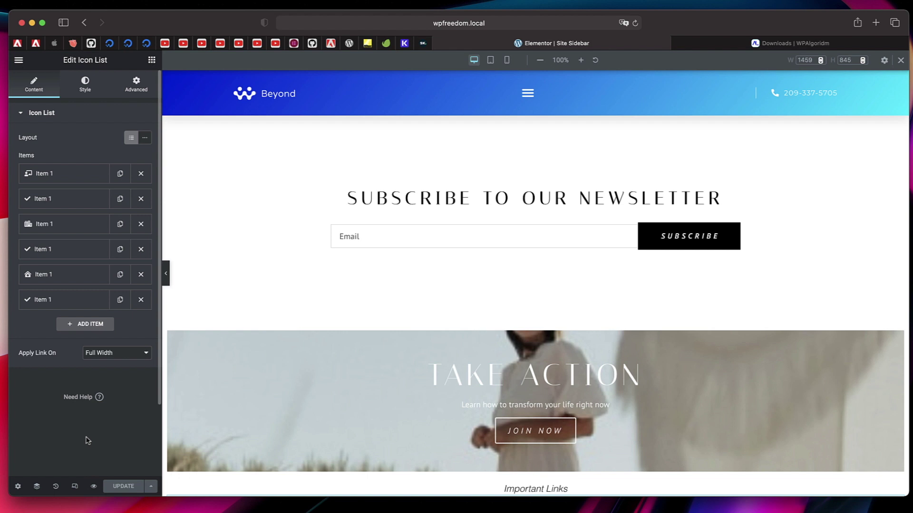
key(super+e)
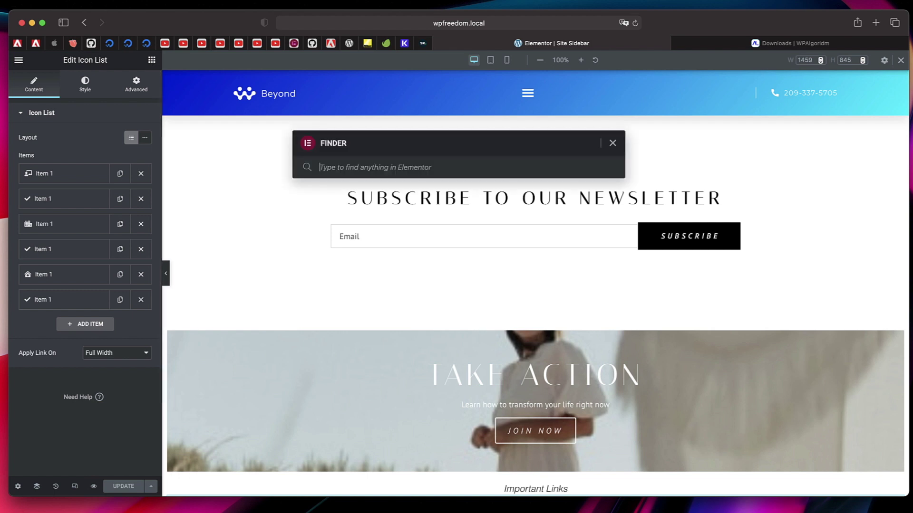
text(das)
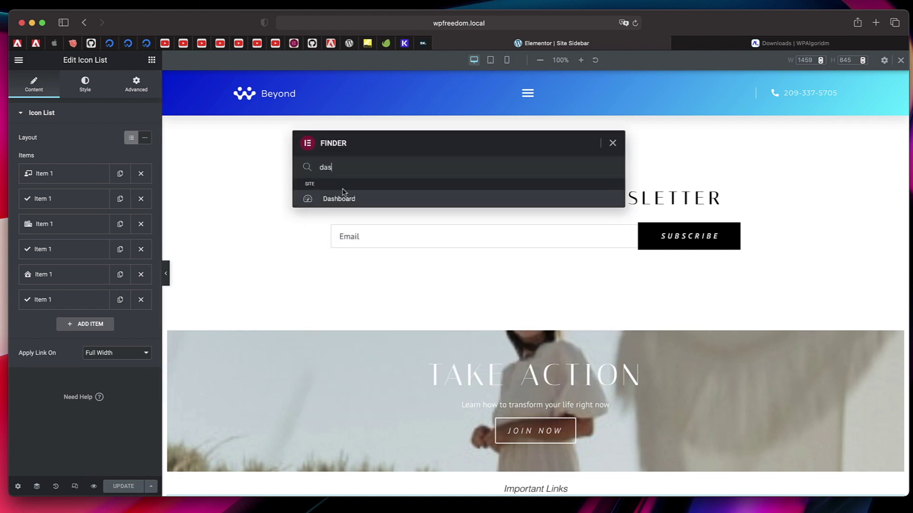
click(379, 199)
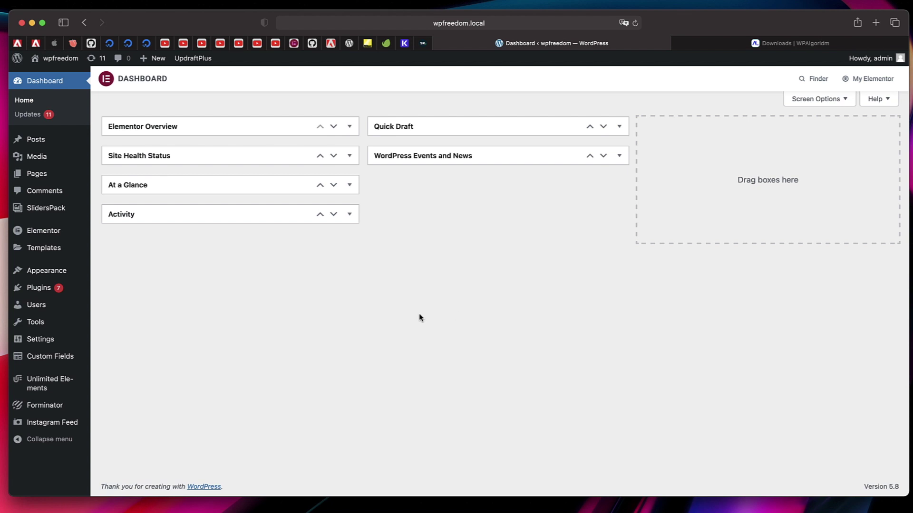
Trash the "Social Share button Posts" template among the Theme Builder's Single Post templates.
mouse_move(42, 250)
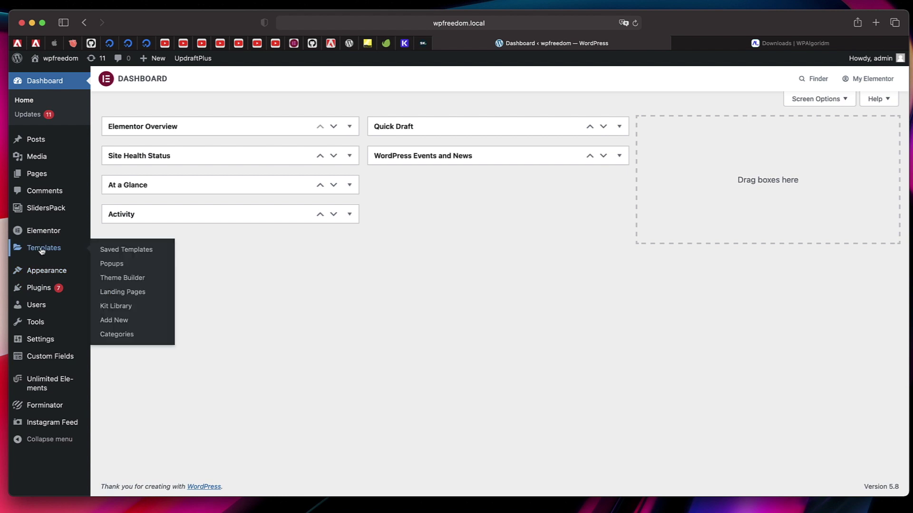
click(115, 278)
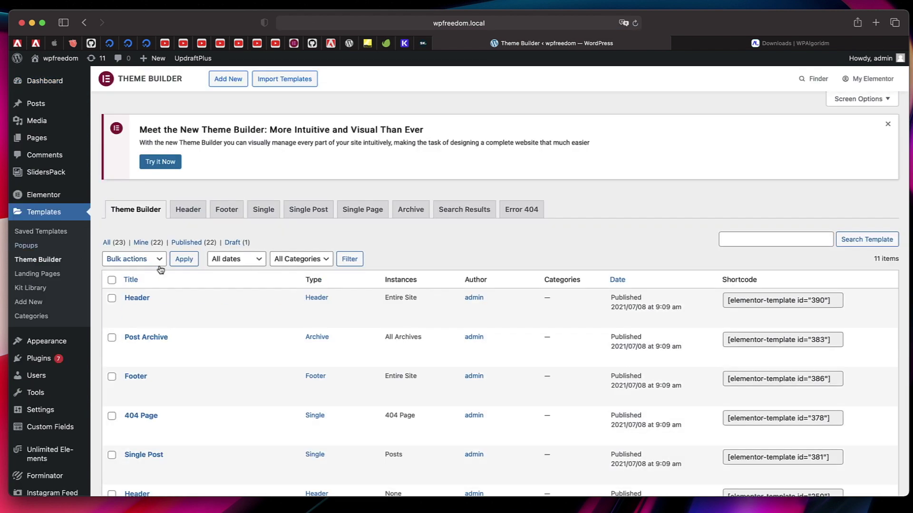
click(371, 215)
click(322, 212)
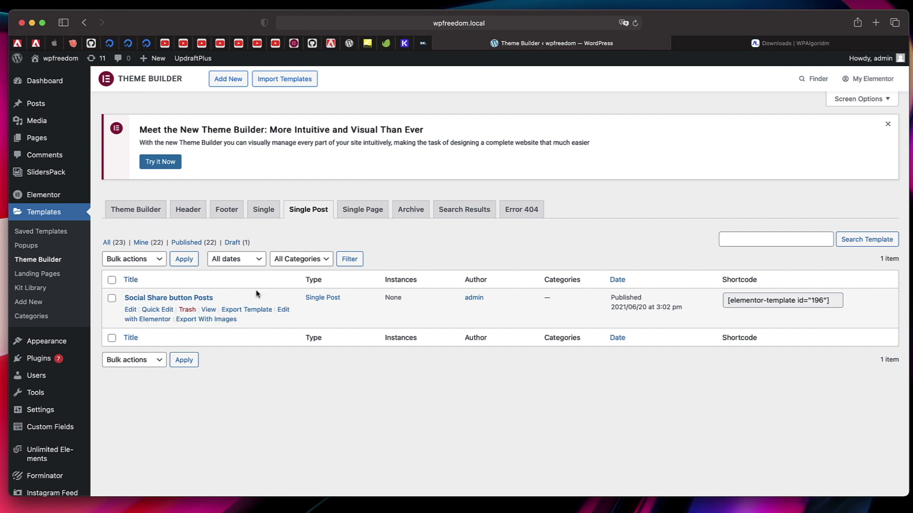
click(192, 310)
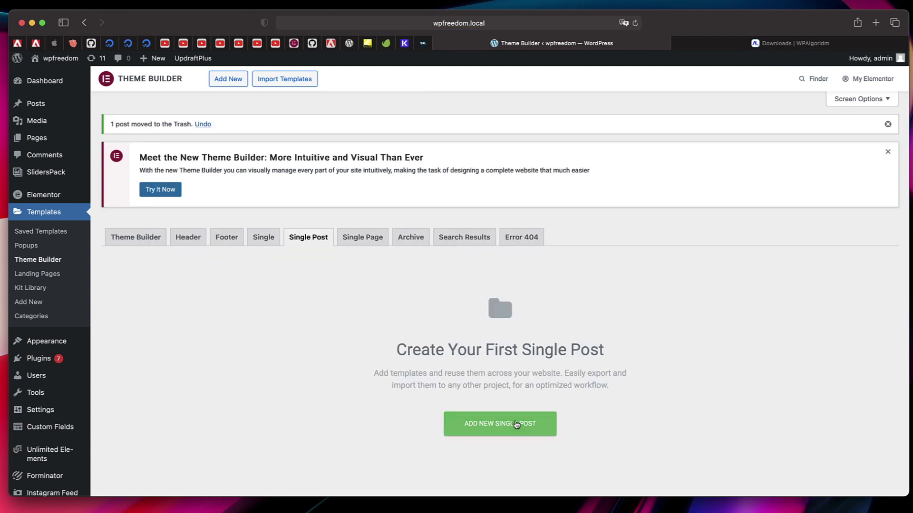
Create a new Single Post template named "My Single".
click(513, 425)
click(500, 317)
text(My Single)
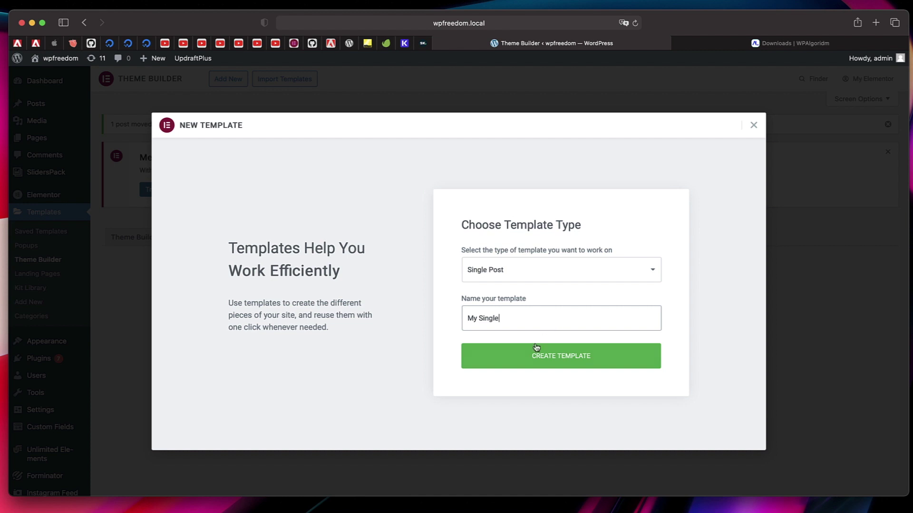
click(529, 359)
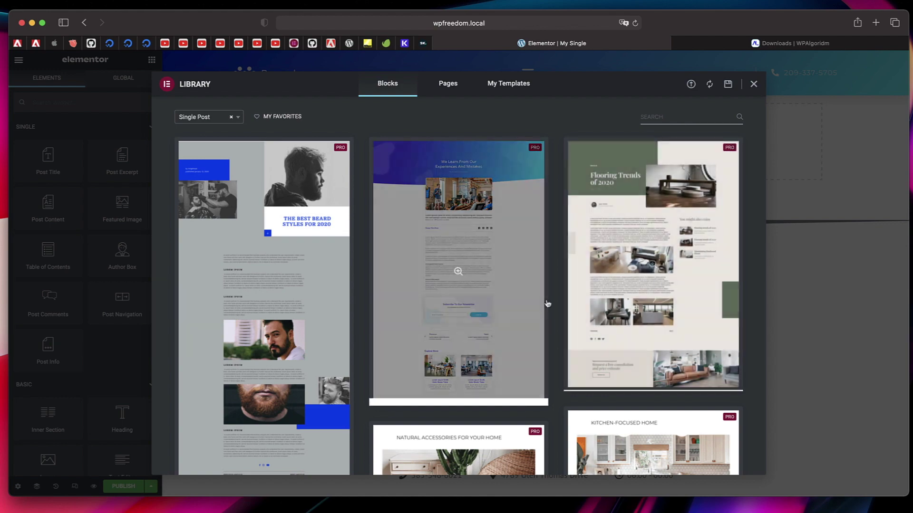
Browse the ready-made Single Post blocks in the template library and close it without inserting any.
scroll(543, 289, down, 10)
scroll(543, 289, down, 10)
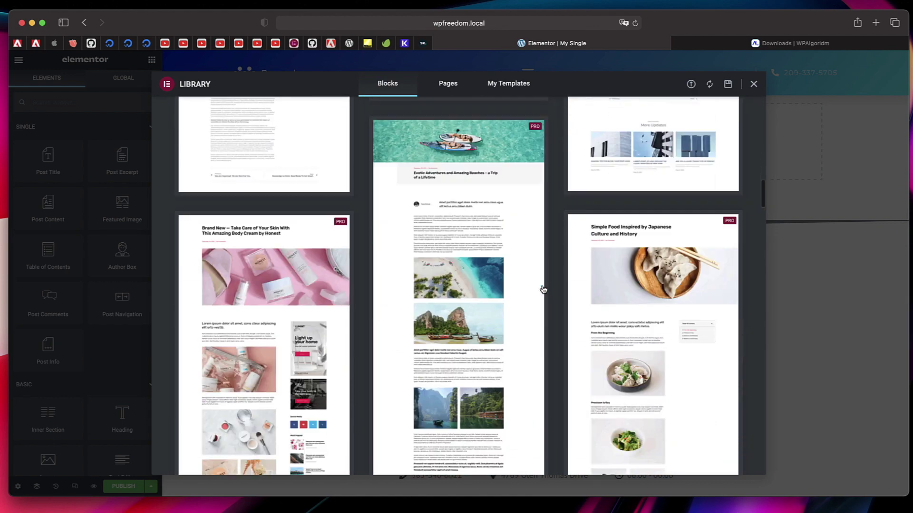
click(754, 84)
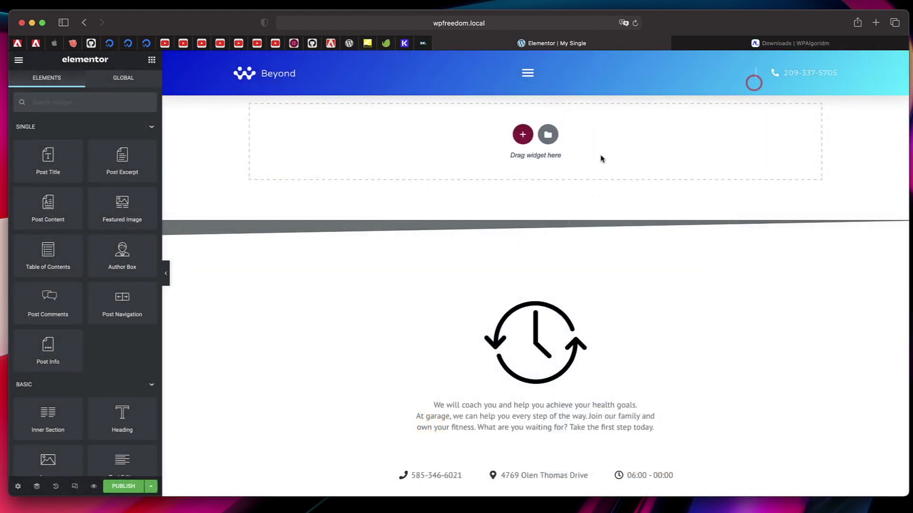
click(558, 195)
click(544, 137)
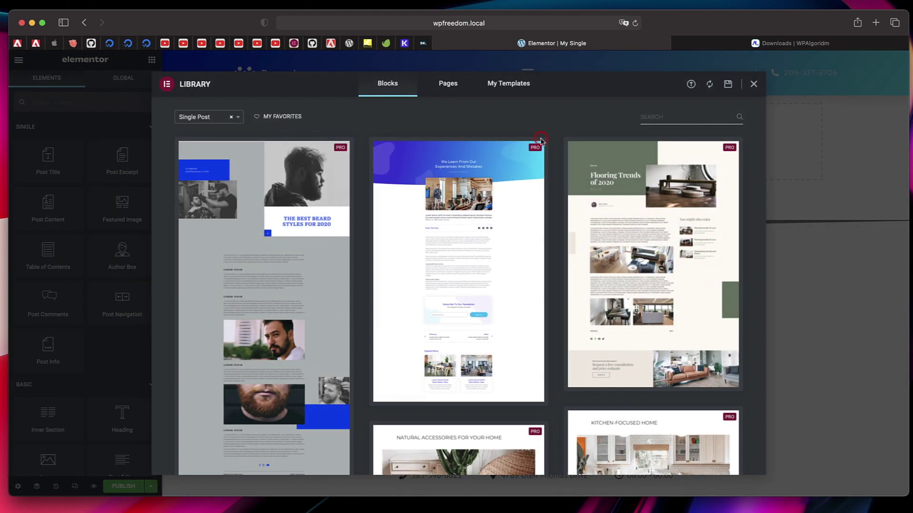
click(753, 84)
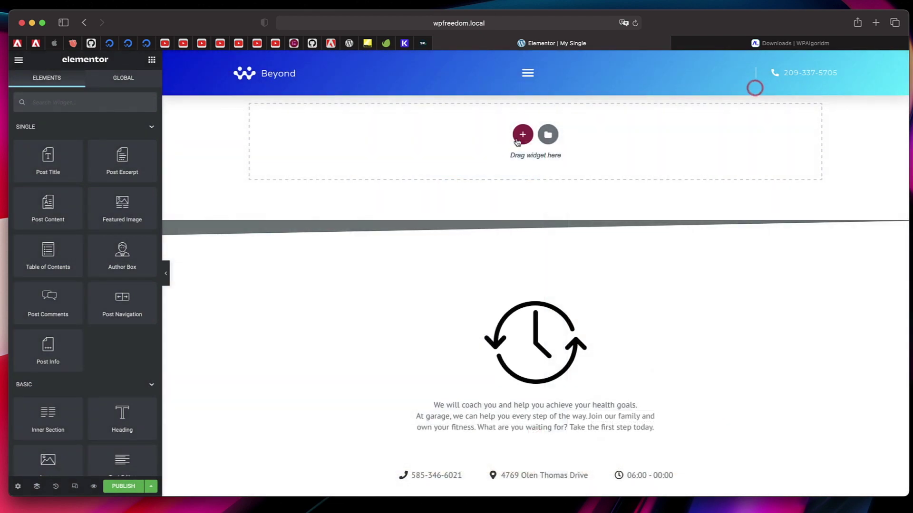
Add a section with two equal columns and set the template's page layout to Elementor Canvas.
click(519, 136)
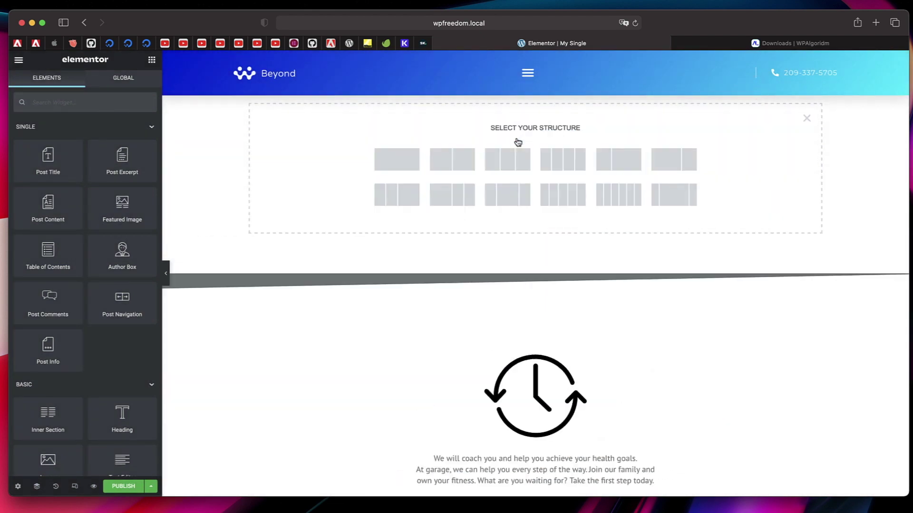
click(457, 163)
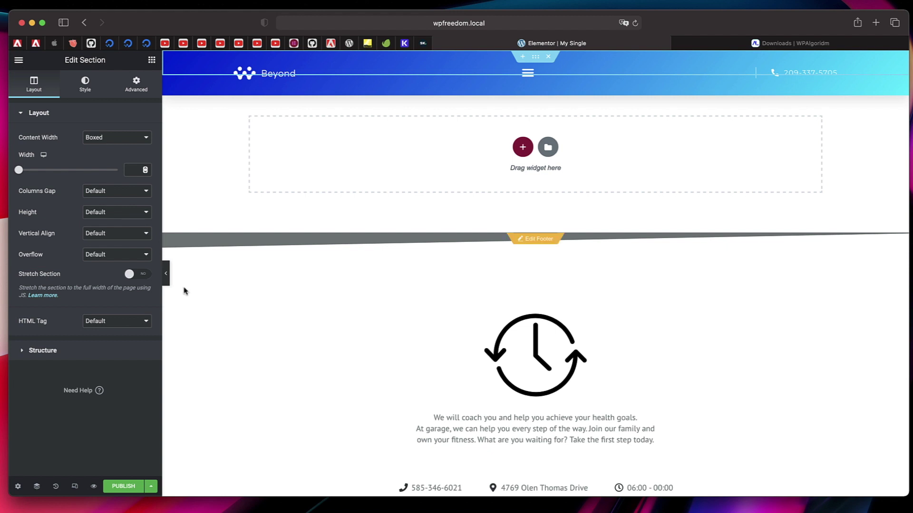
click(17, 486)
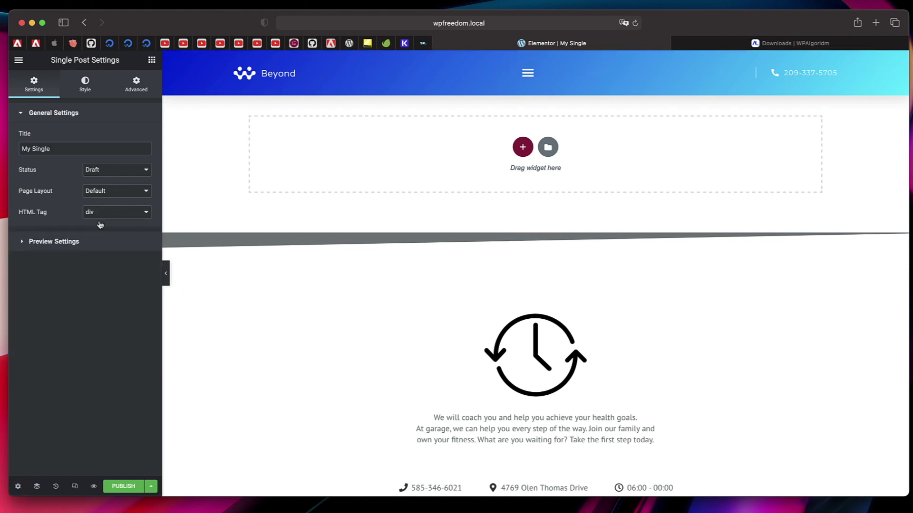
click(122, 193)
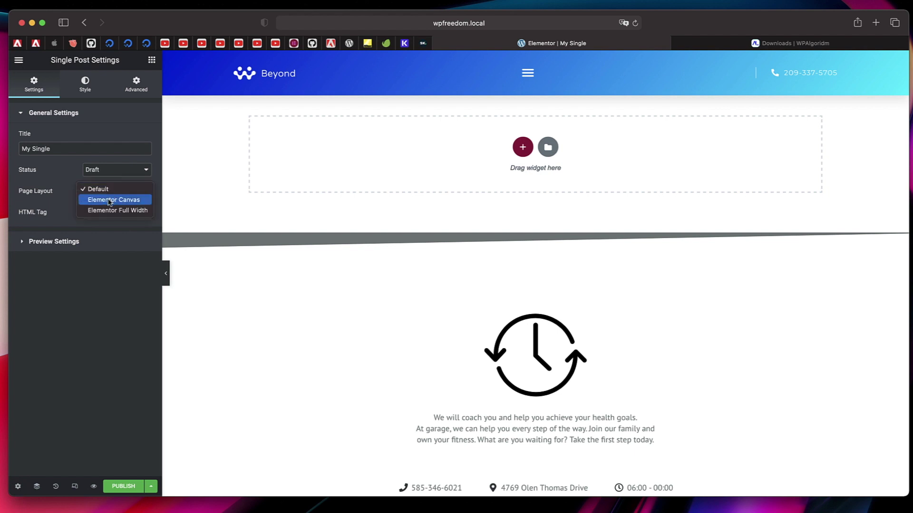
click(109, 199)
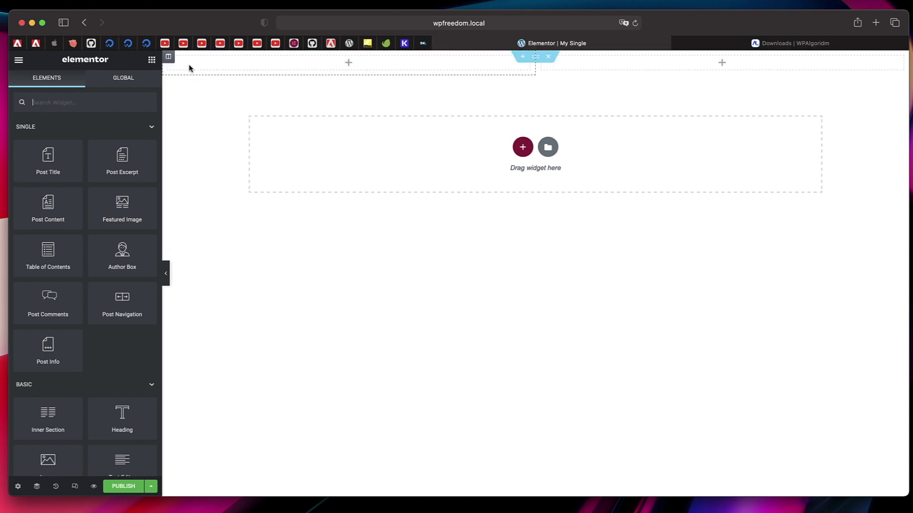
Set the first column's width to 70% of the section.
click(168, 57)
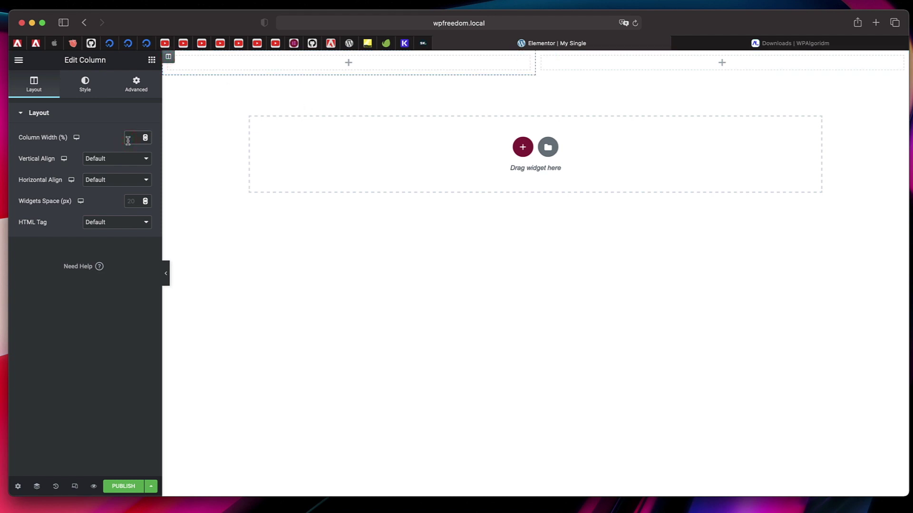
text(70)
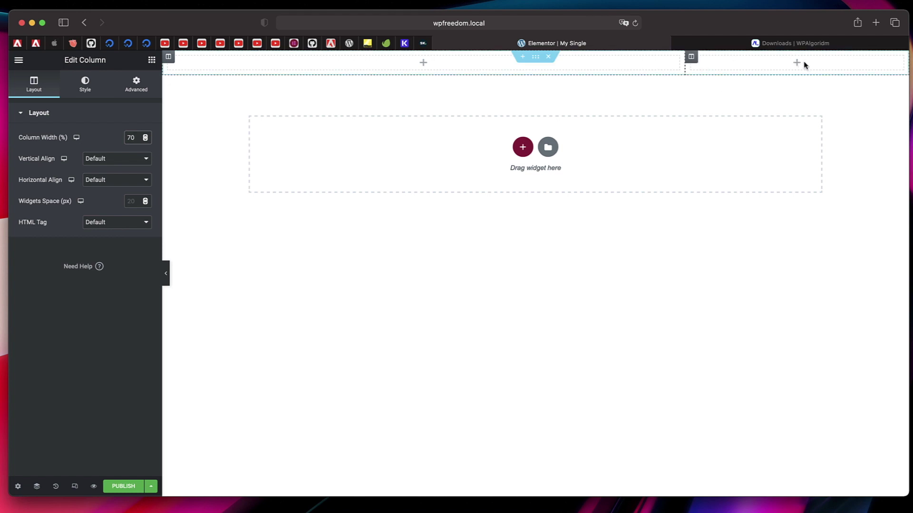
click(691, 57)
Place a Post Title widget in the wide column and set its HTML tag to H2.
click(424, 64)
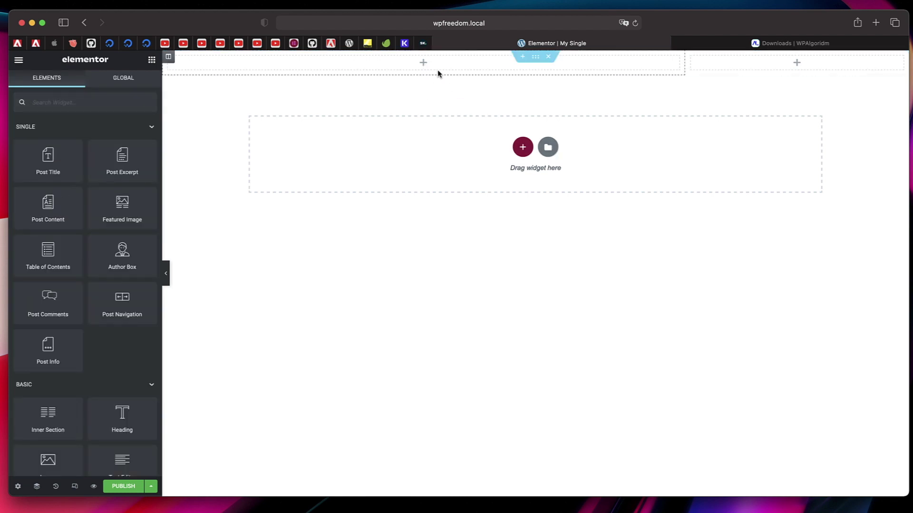
click(423, 67)
click(422, 64)
drag(48, 169, 415, 67)
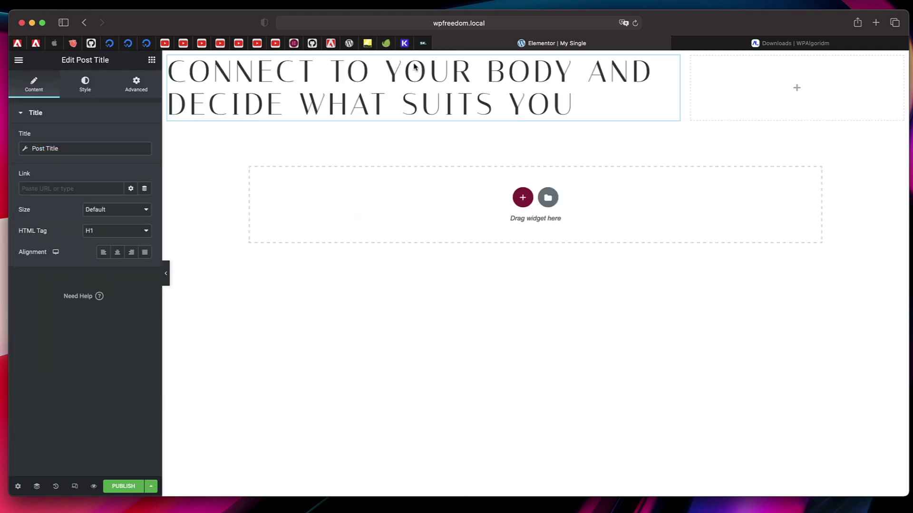
click(109, 233)
click(109, 241)
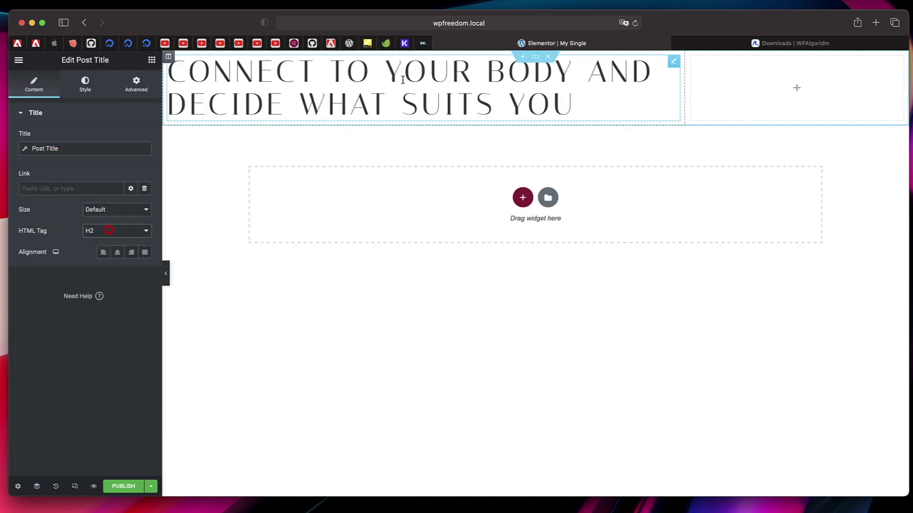
Place a Post Excerpt widget below the post title and a Post Content widget beneath the excerpt.
click(152, 59)
drag(136, 166, 323, 111)
click(152, 60)
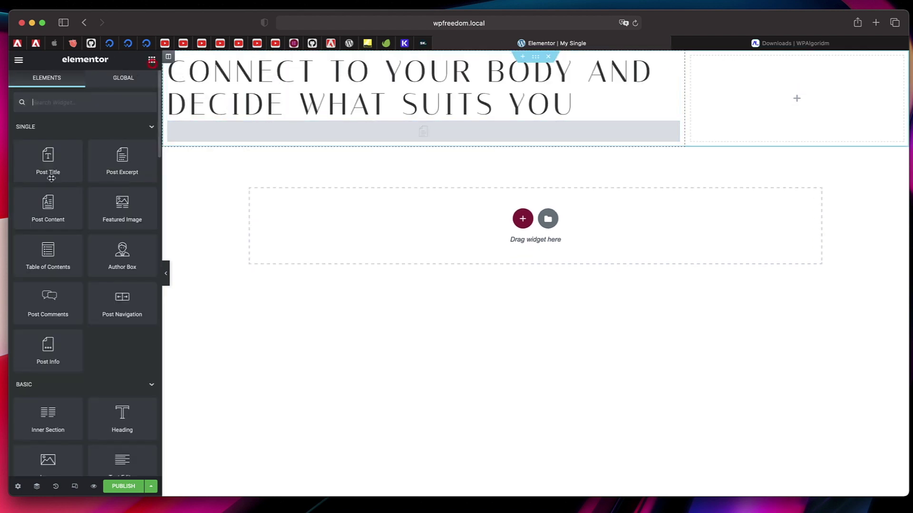
drag(51, 211, 399, 140)
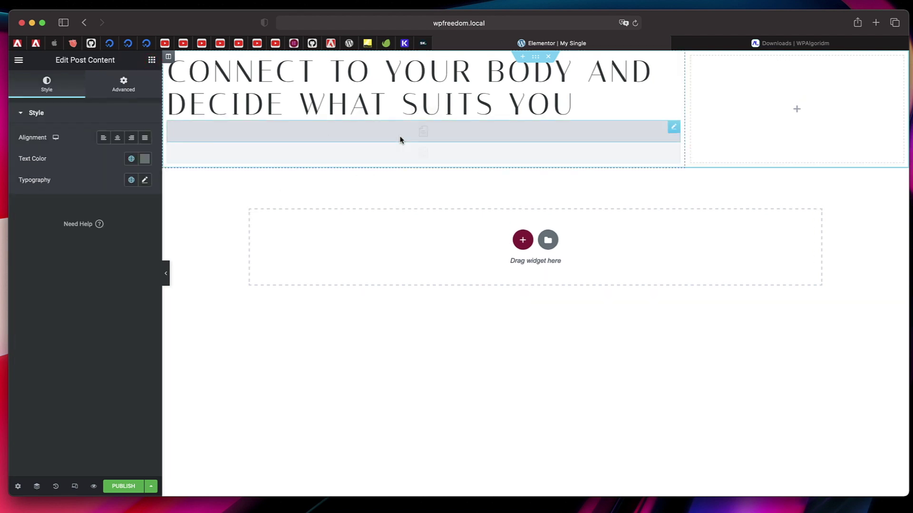
Insert a Featured Image widget between the post excerpt and the post content.
click(152, 60)
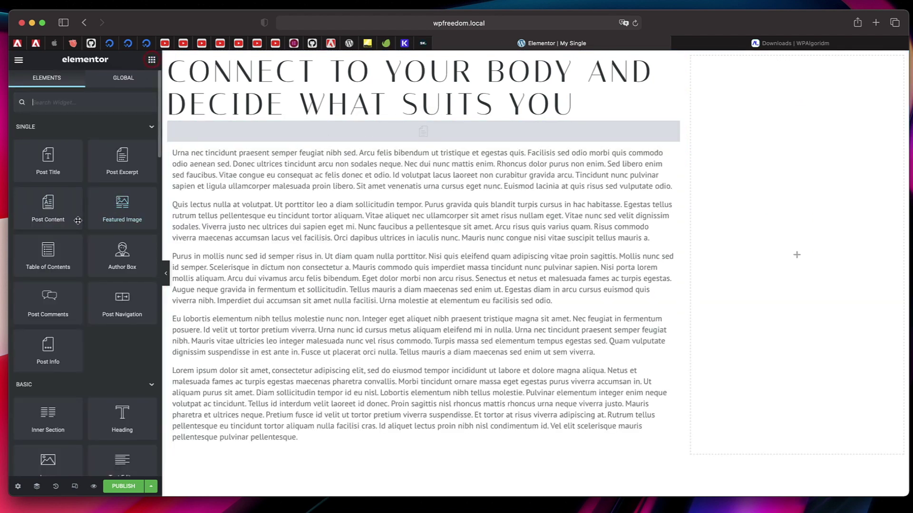
drag(133, 207, 304, 141)
scroll(472, 175, down, 6)
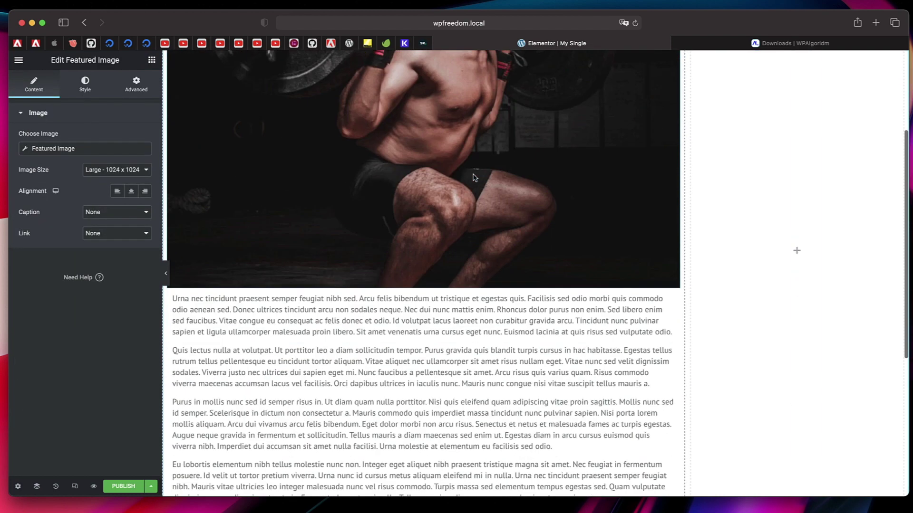
scroll(473, 178, up, 6)
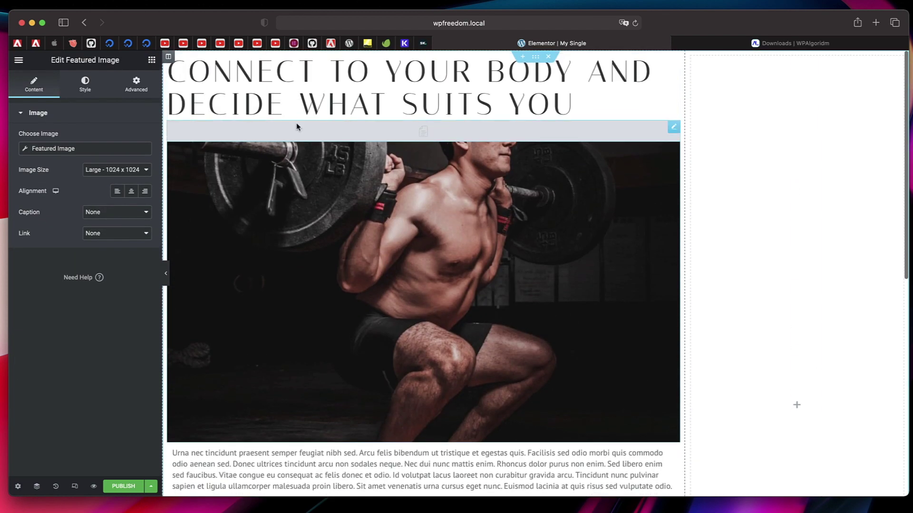
Try a padding of 30 px on all sides of the wide content column.
click(168, 56)
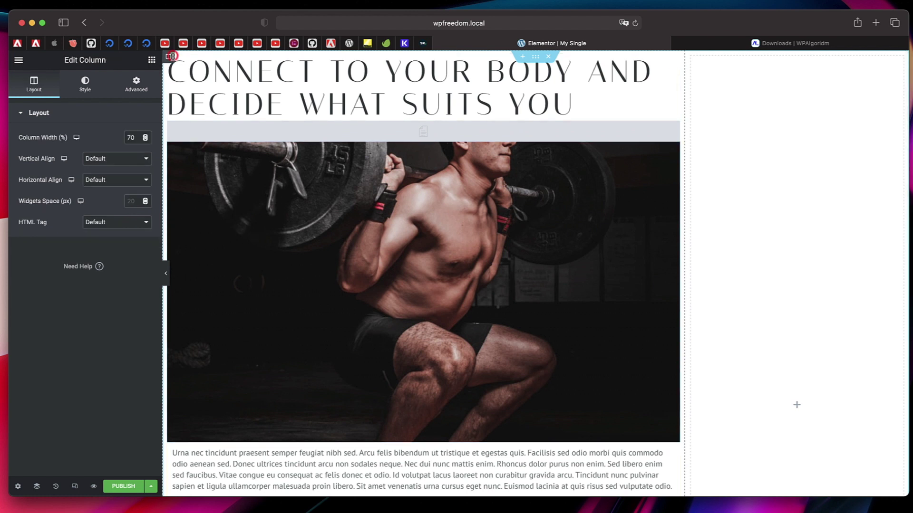
click(136, 83)
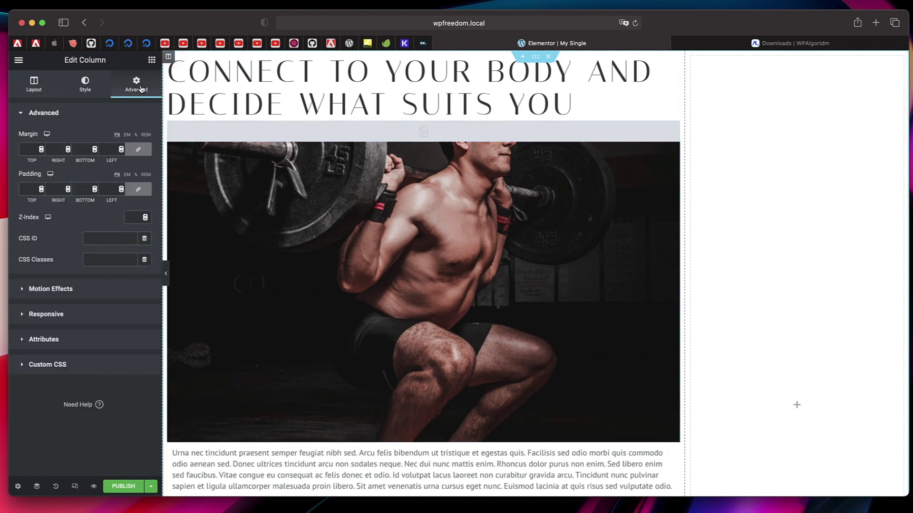
click(26, 189)
text(030)
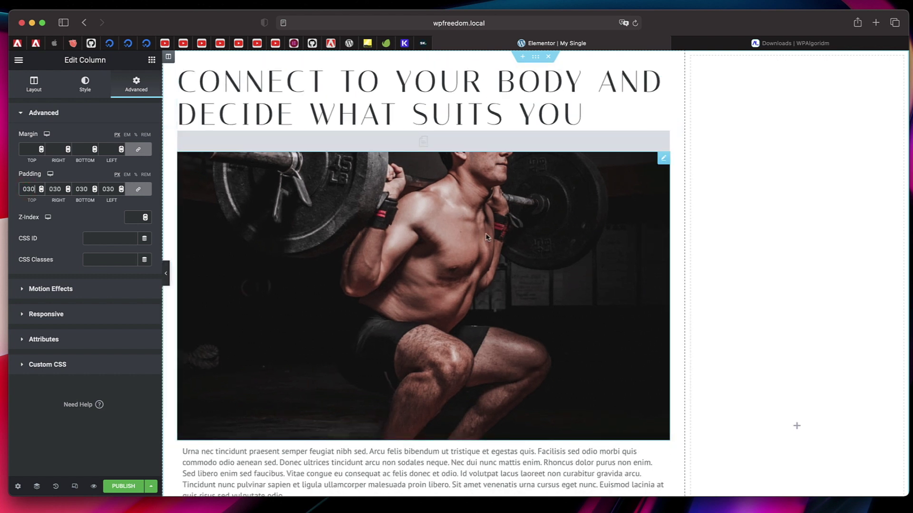
Reset the wide content column's padding to 0 on all sides.
click(532, 57)
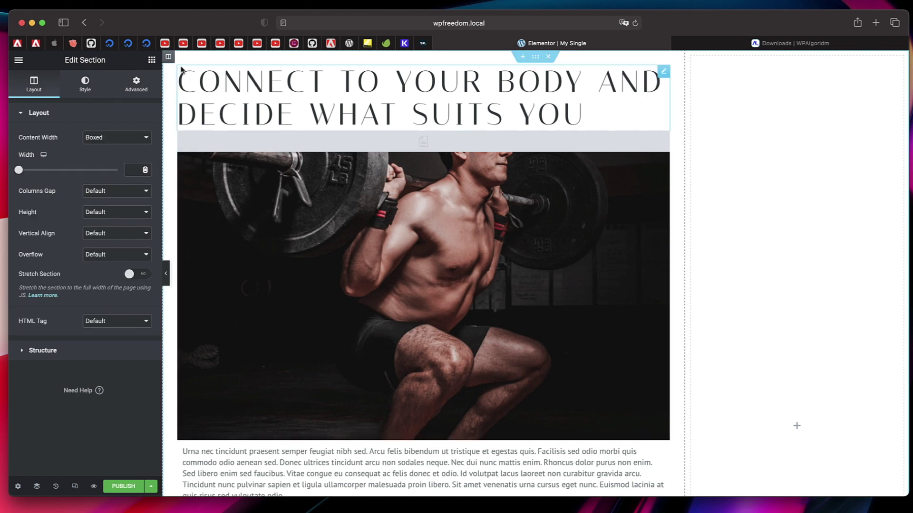
click(169, 56)
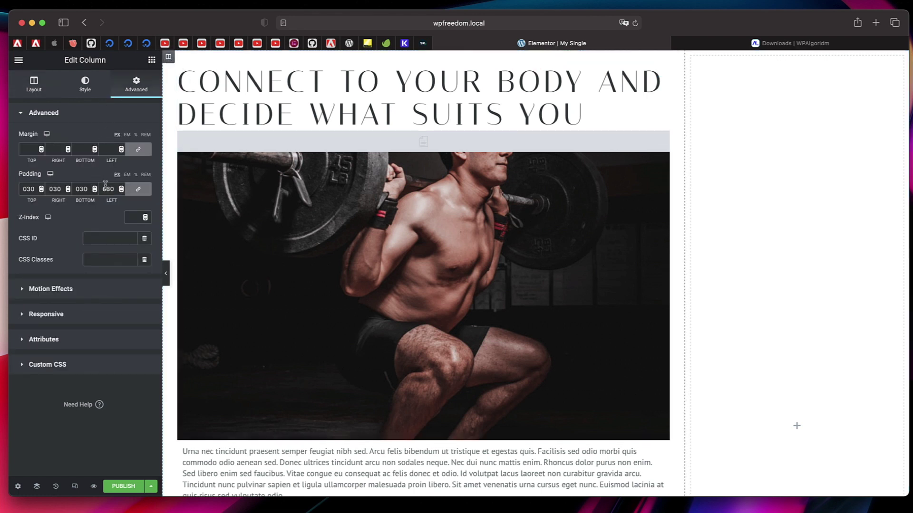
text(0)
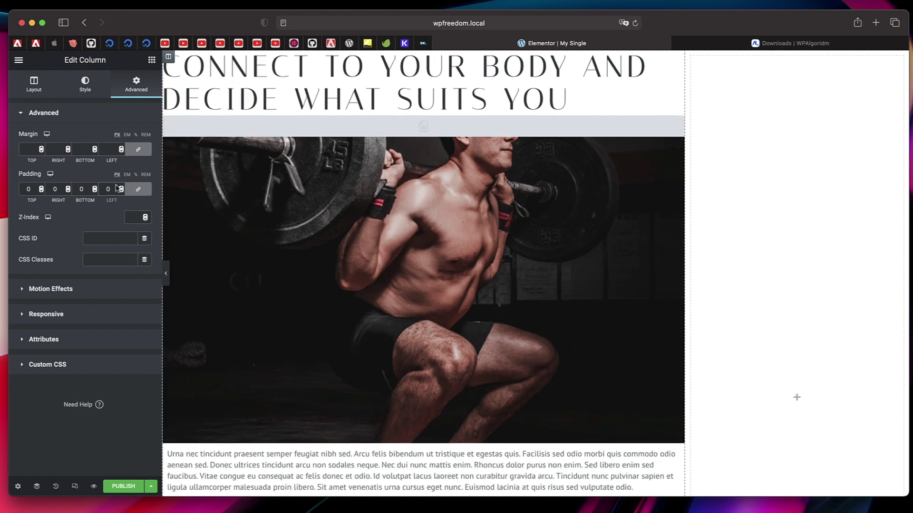
Set the padding of the whole two-column section to 50 px on all sides.
click(535, 56)
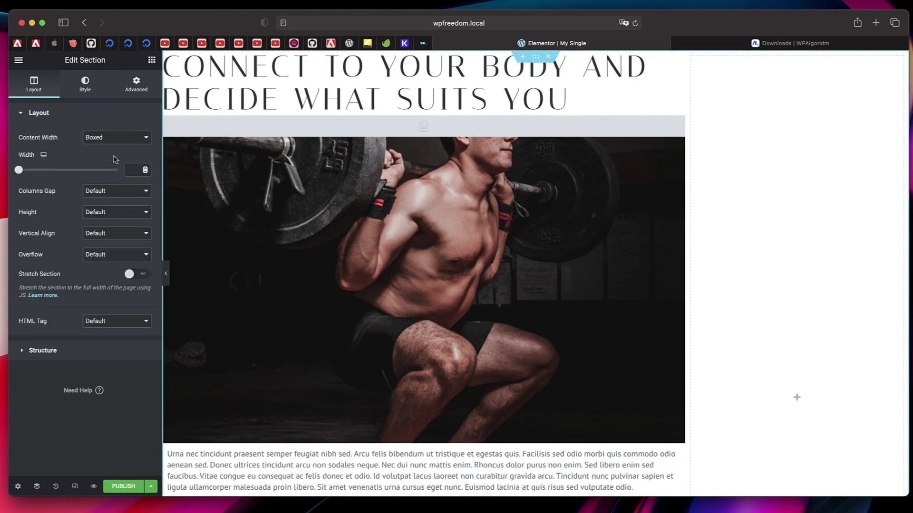
click(138, 90)
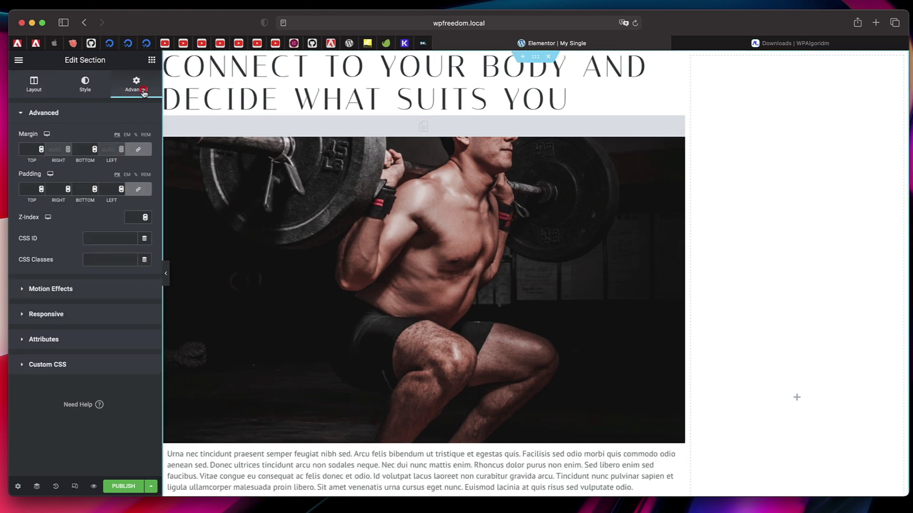
click(26, 191)
text(50)
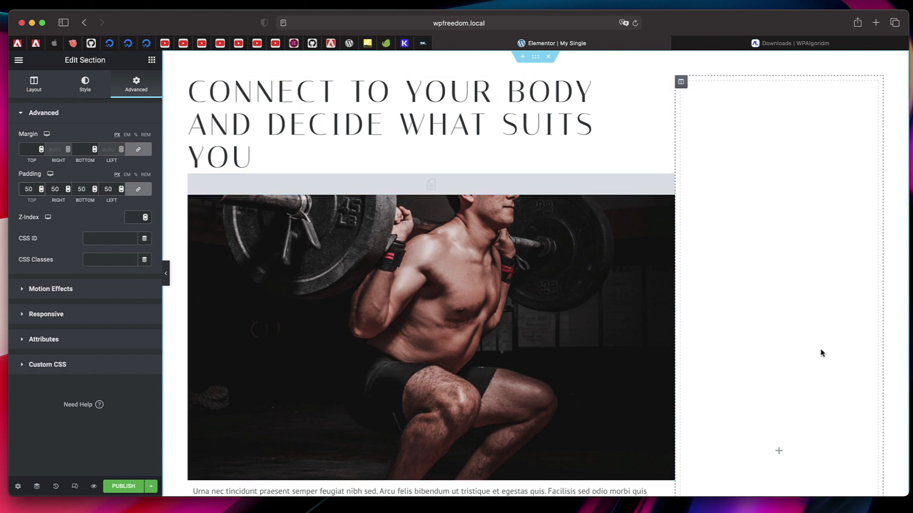
Look up the Site Sidebar template with the Finder, open it in a separate tab and view it.
scroll(821, 353, down, 3)
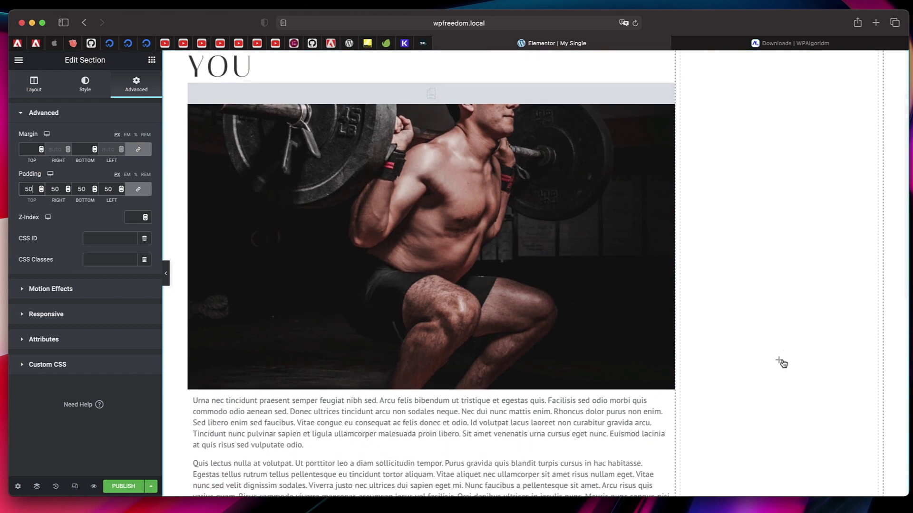
key(super+e)
text(sit)
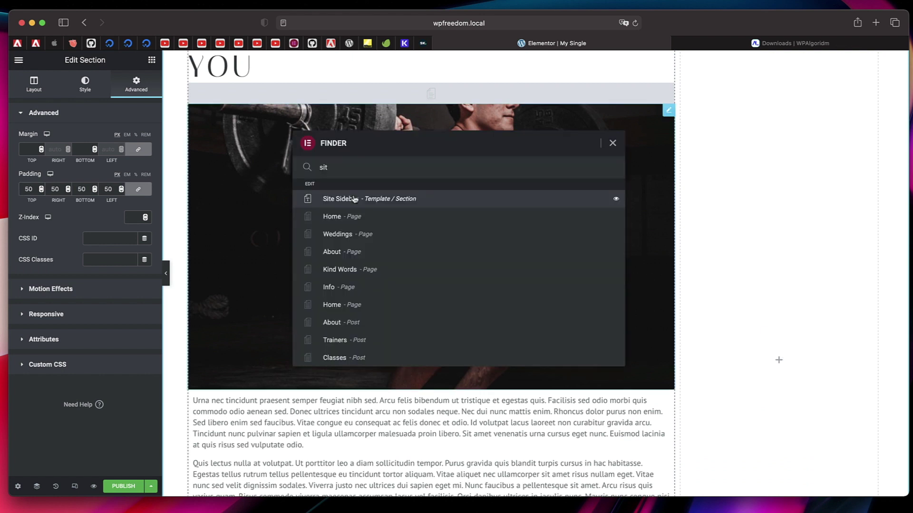
super+click(354, 199)
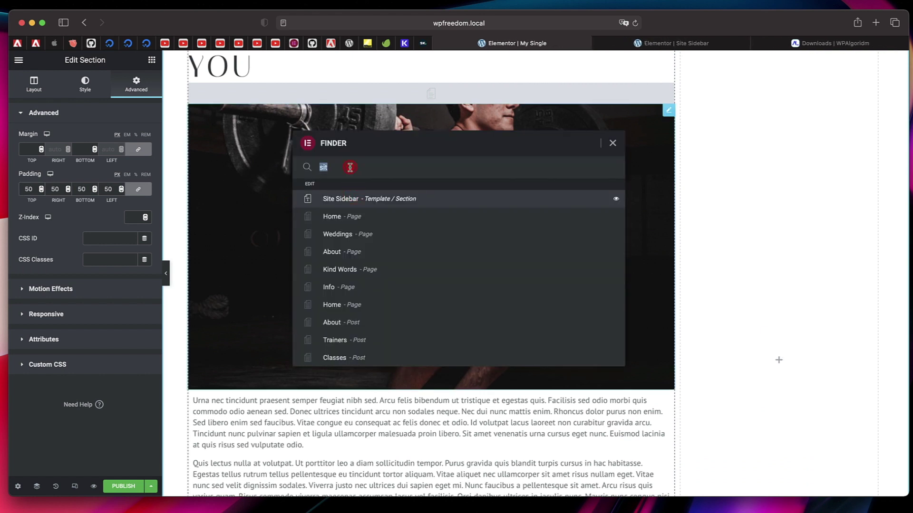
key(BackSpace)
key(Escape)
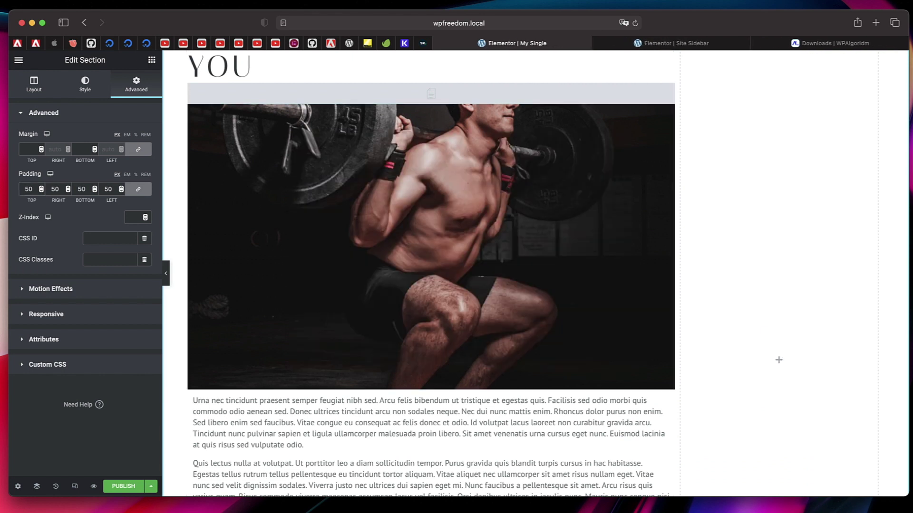
click(703, 47)
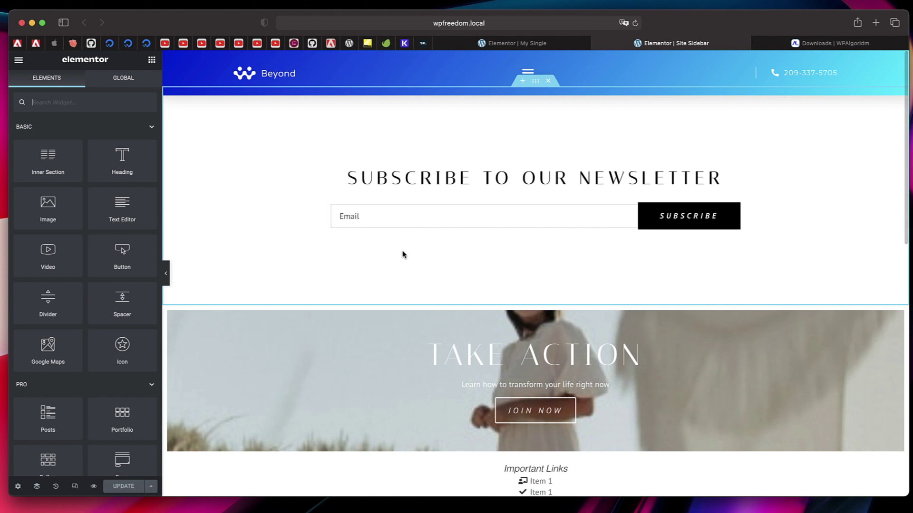
Return to the My Single template and look over the post content and the empty narrow column.
mouse_move(534, 61)
click(468, 43)
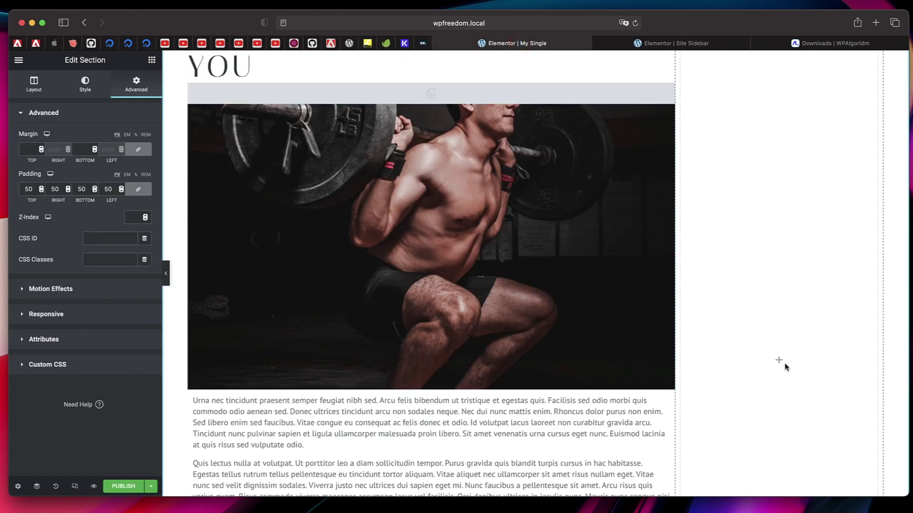
scroll(789, 343, up, 2)
scroll(719, 301, down, 2)
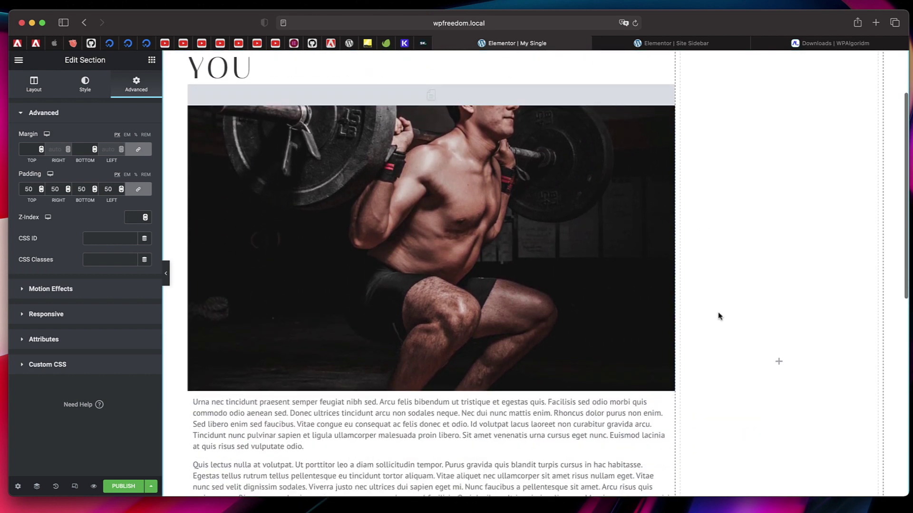
click(780, 363)
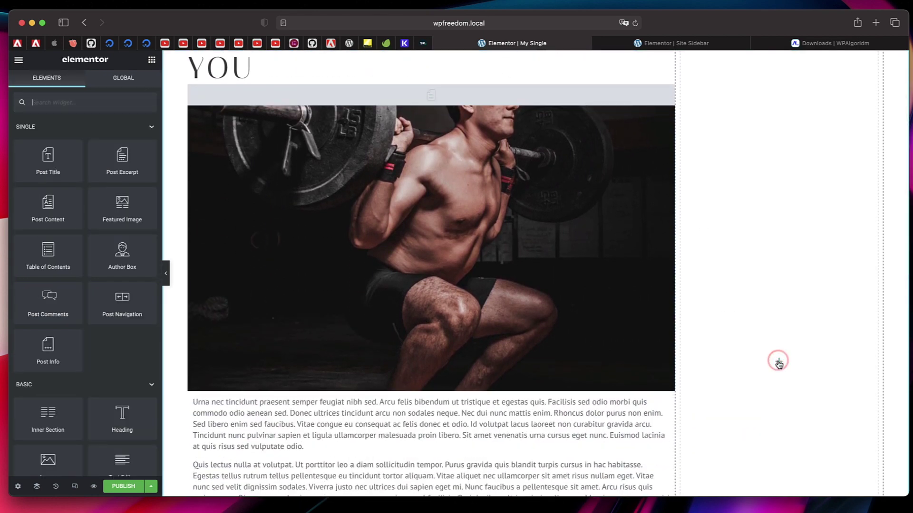
scroll(634, 294, down, 5)
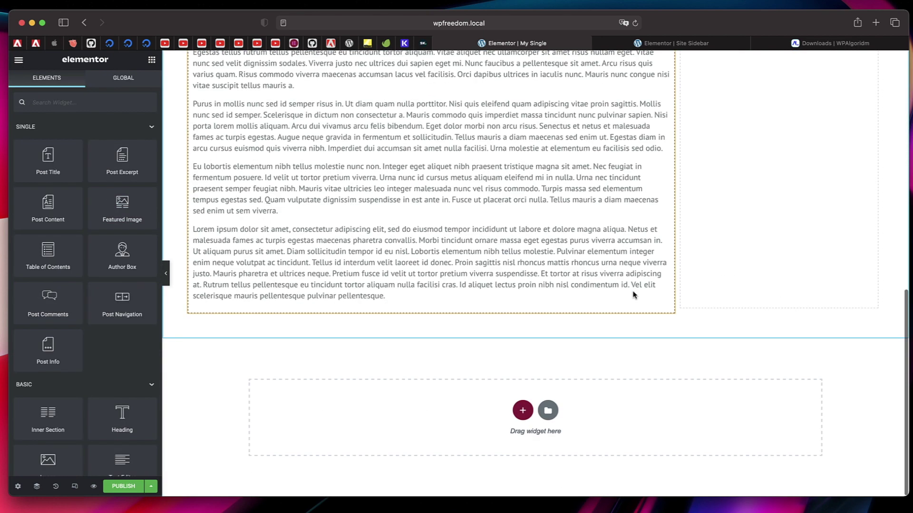
scroll(676, 281, up, 6)
scroll(792, 363, down, 1)
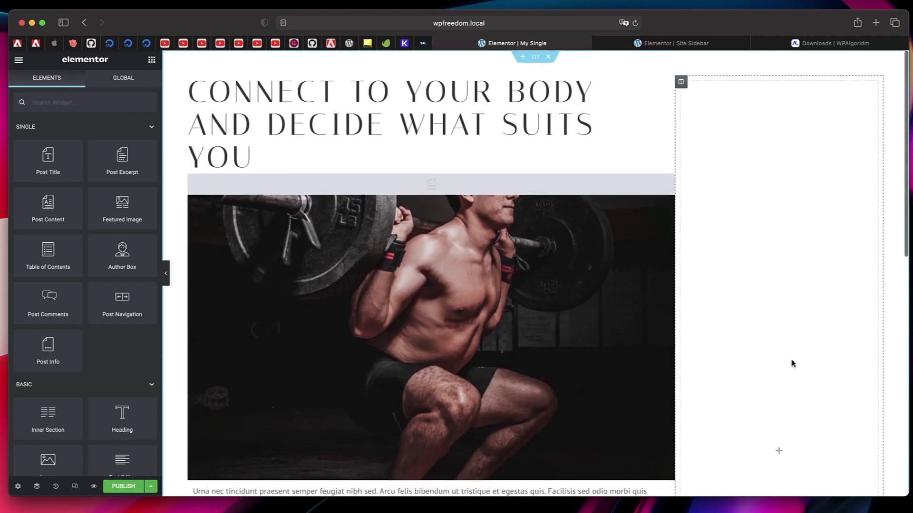
click(691, 43)
scroll(519, 250, down, 5)
scroll(412, 218, up, 4)
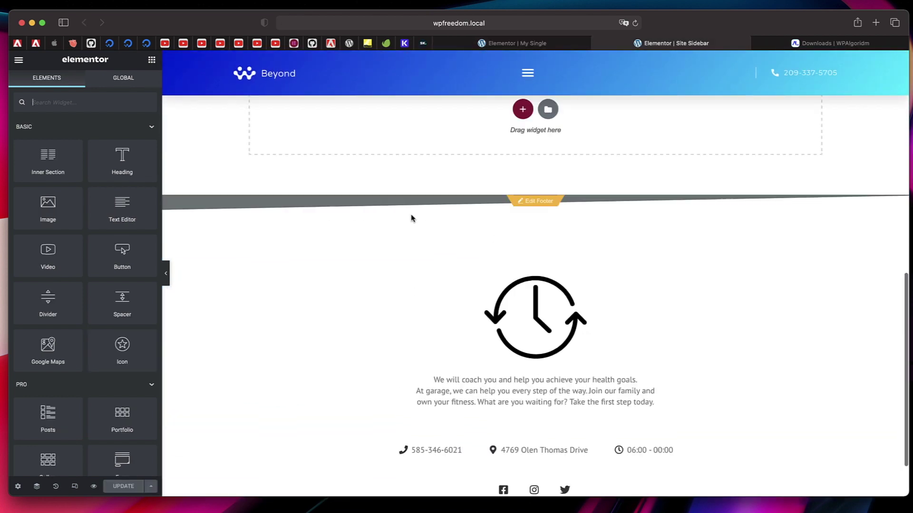
right_click(379, 215)
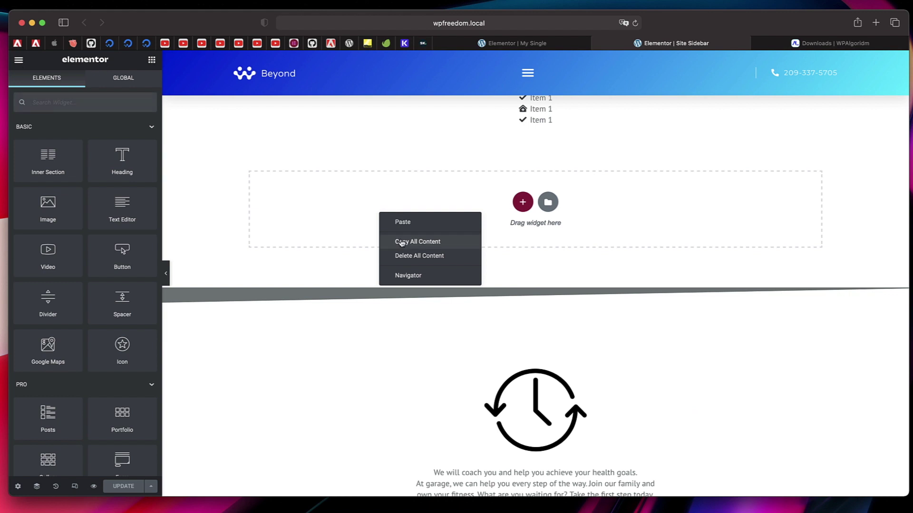
click(312, 217)
click(505, 44)
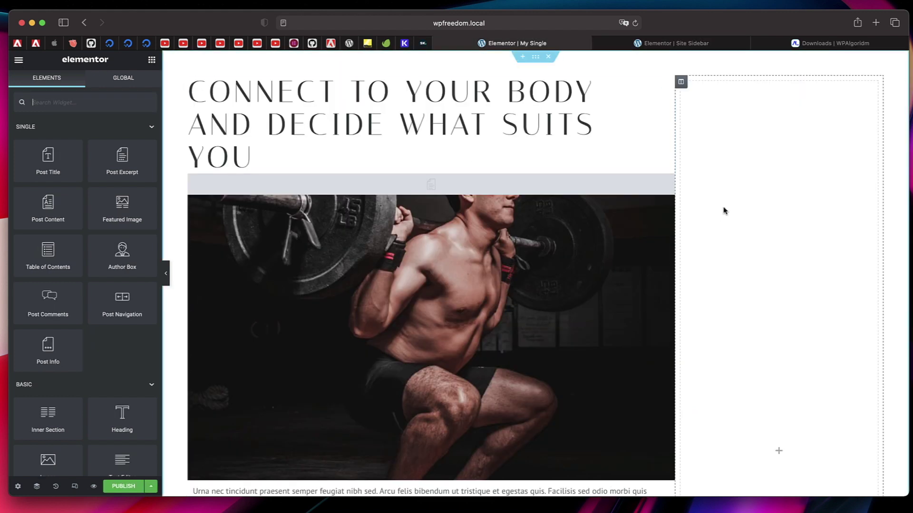
right_click(735, 208)
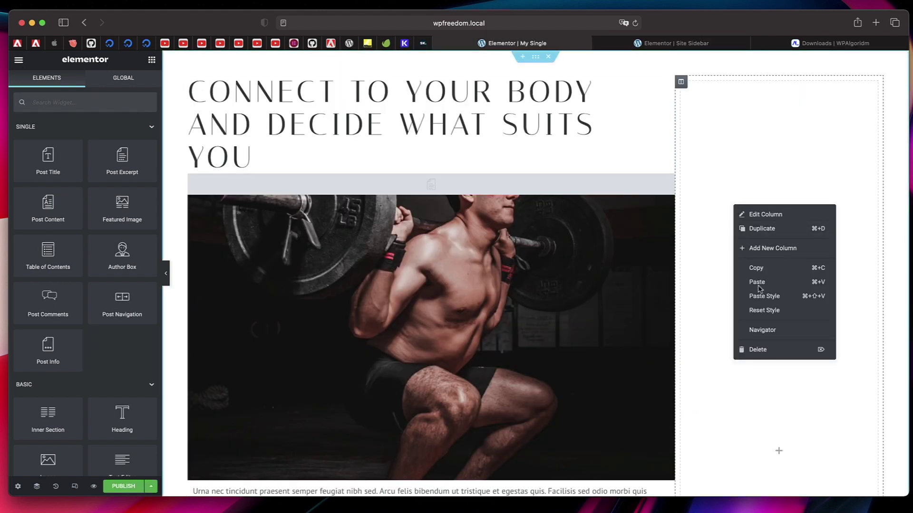
click(694, 213)
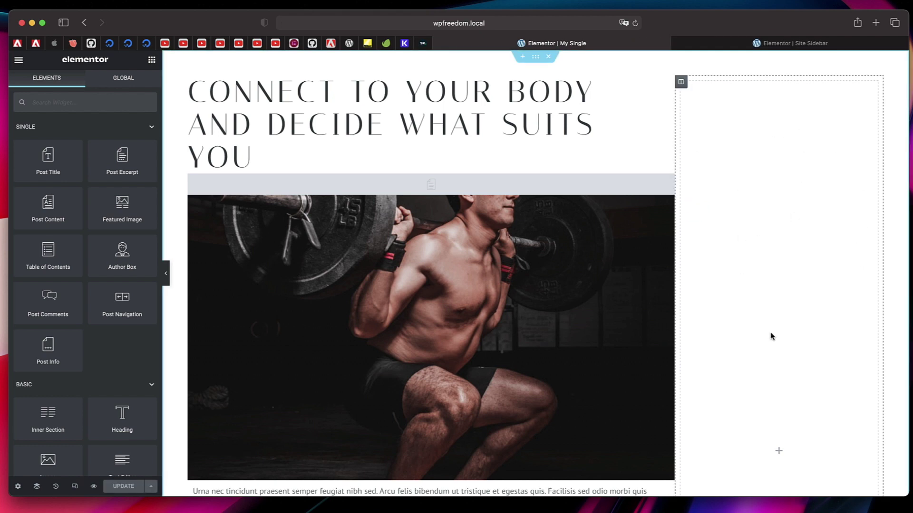
Compare the My Single layout and its empty narrow column with the content of the Site Sidebar template.
scroll(810, 259, down, 3)
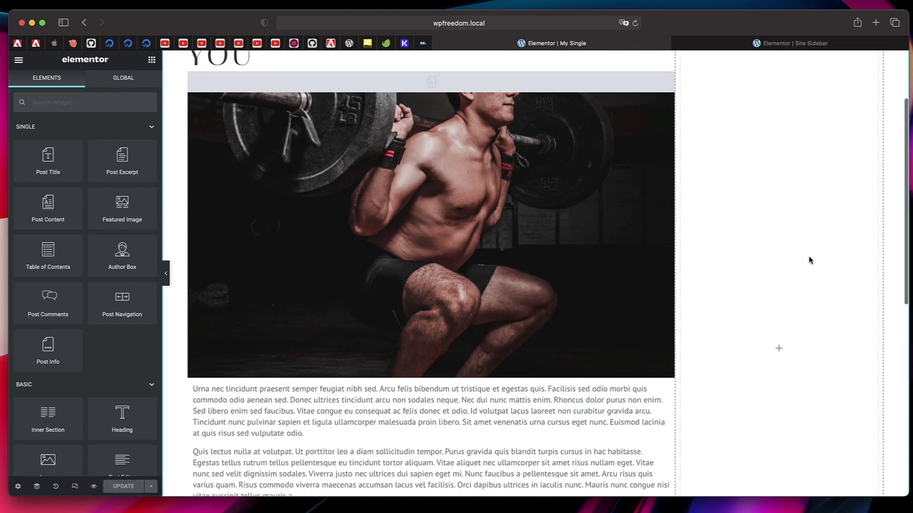
scroll(808, 259, up, 3)
scroll(792, 224, down, 3)
scroll(791, 223, down, 3)
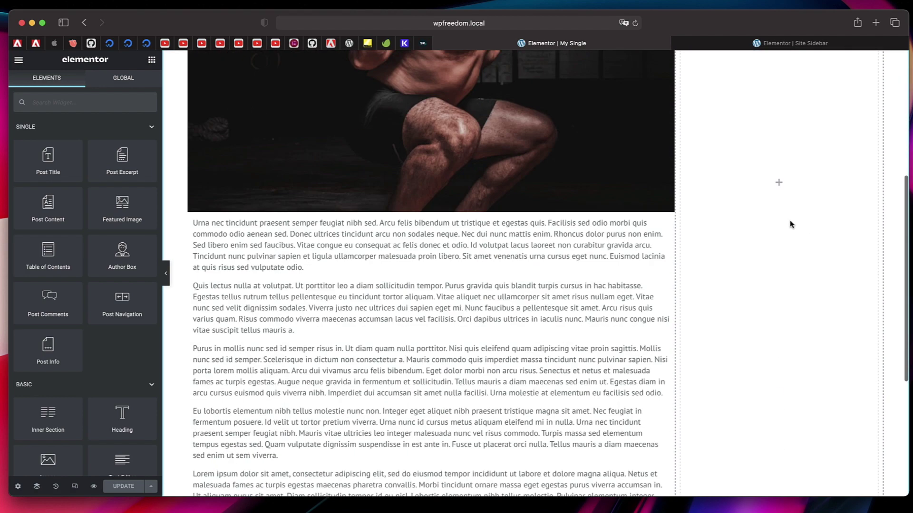
scroll(790, 223, up, 5)
click(785, 46)
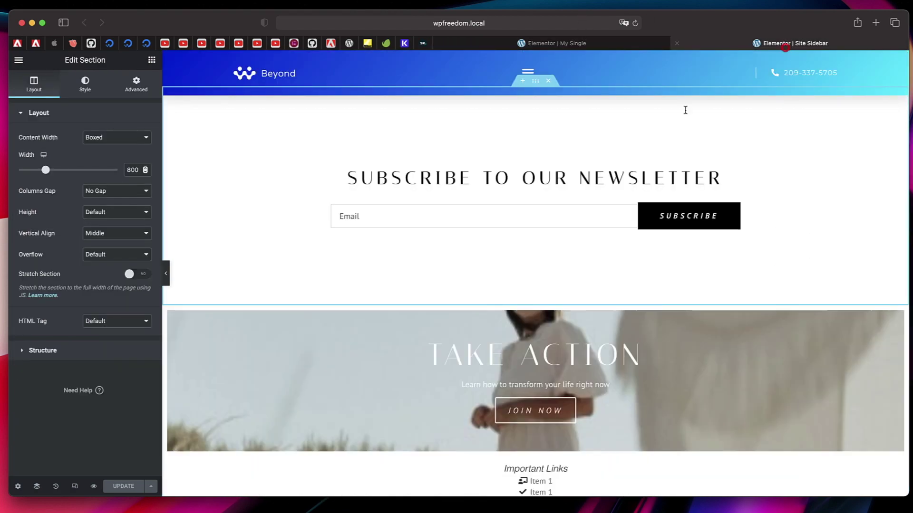
click(589, 47)
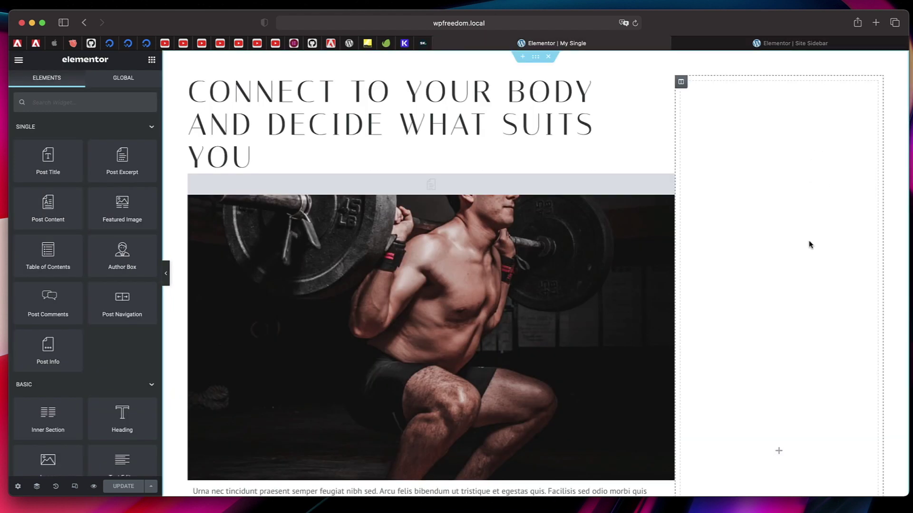
click(774, 44)
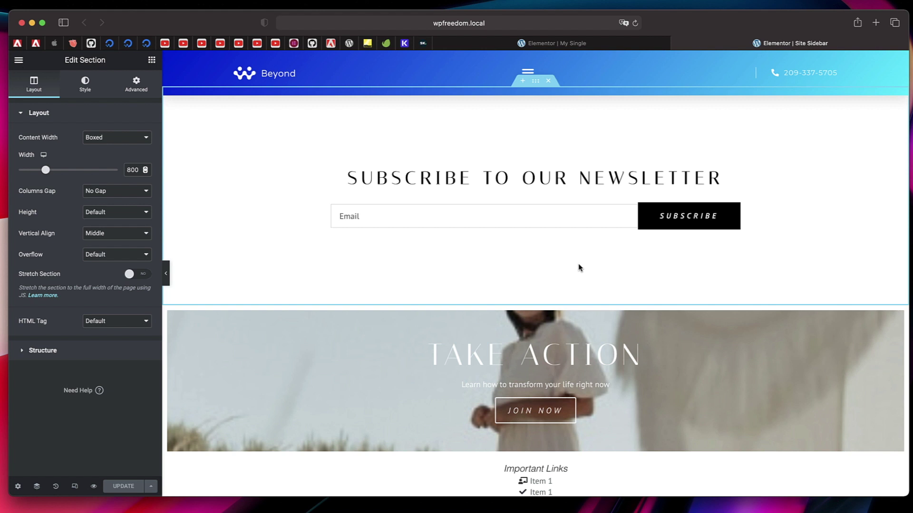
click(614, 42)
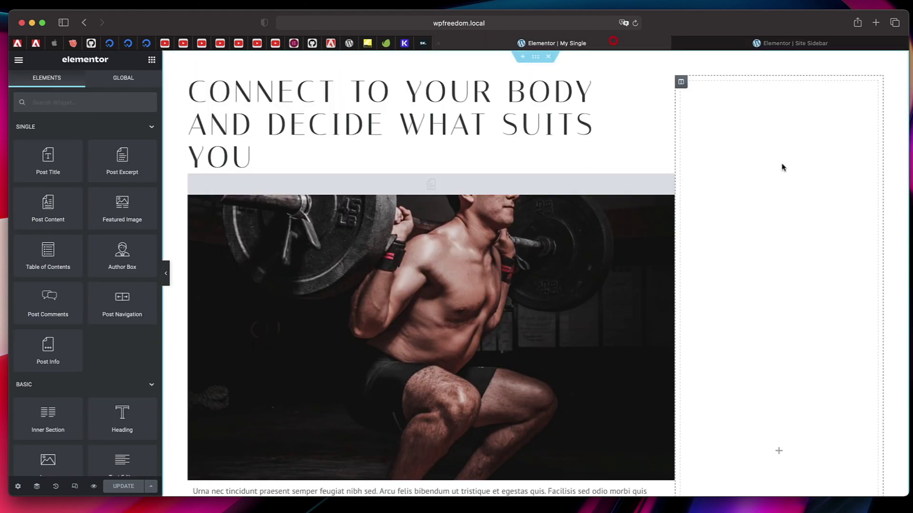
Find the Template widget by searching for "tem" and place it in the empty narrow column.
scroll(780, 273, down, 3)
click(781, 316)
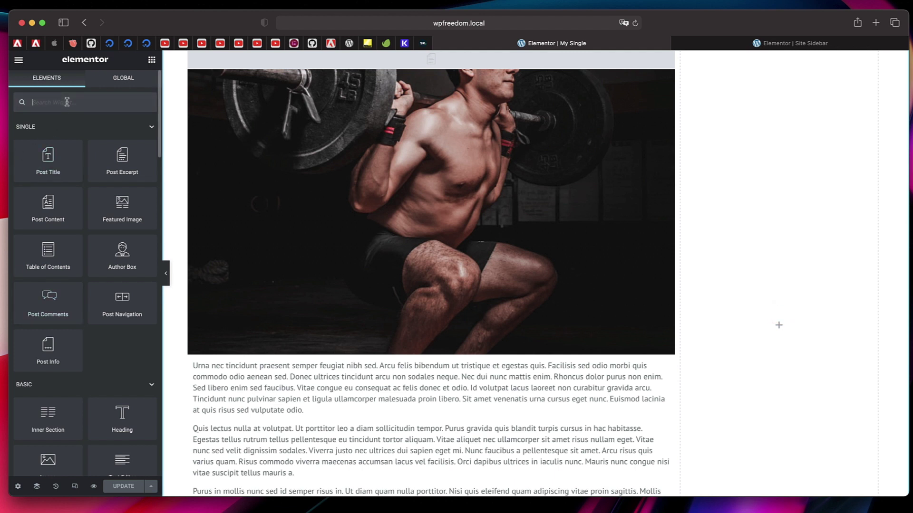
text(tem)
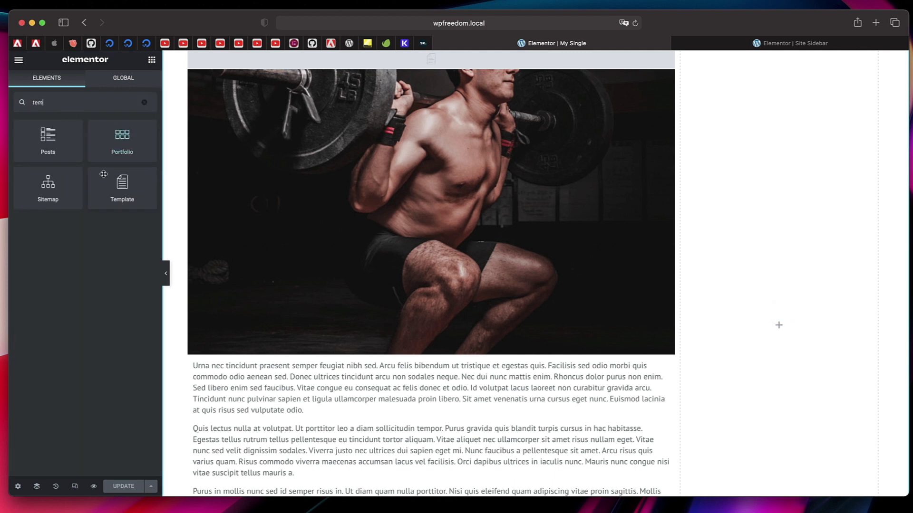
drag(127, 190, 798, 310)
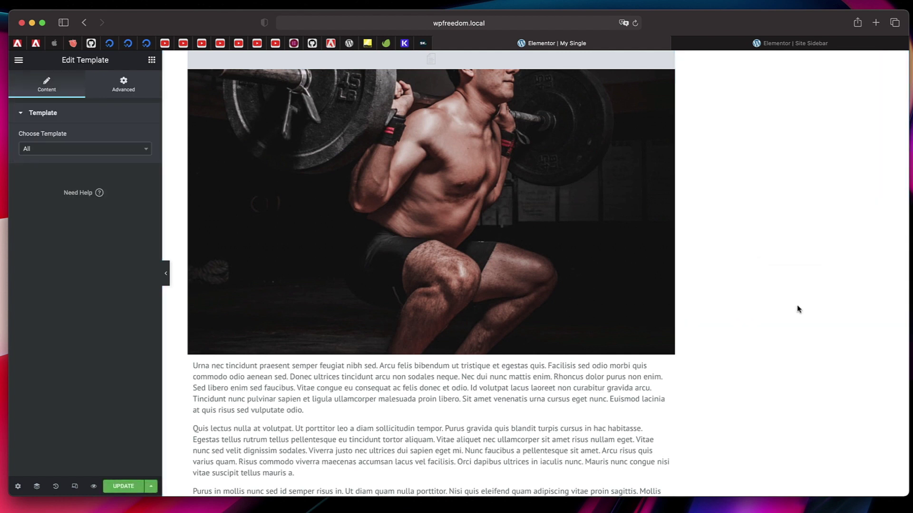
Search the Template widget's template choices for "site" and choose the Site Sidebar template.
click(67, 149)
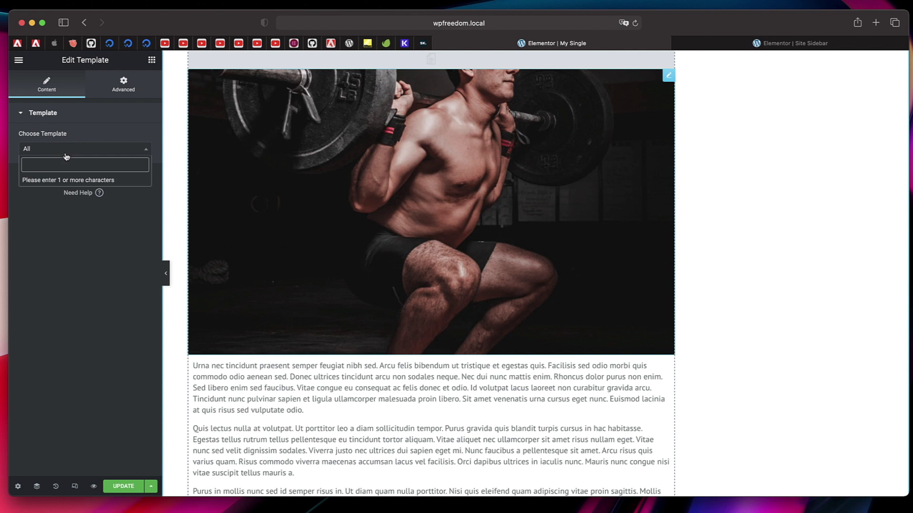
text(site)
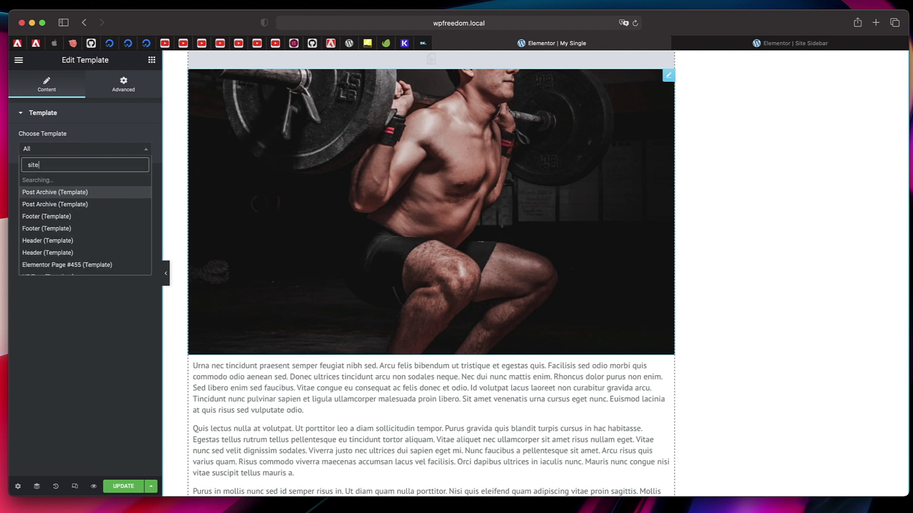
click(51, 183)
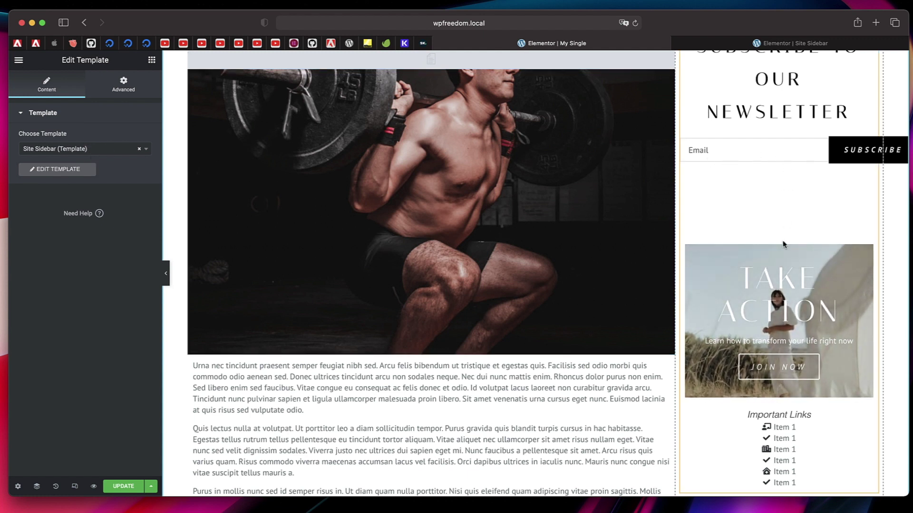
Compare the sidebar embedded in My Single with the original Site Sidebar template.
click(791, 43)
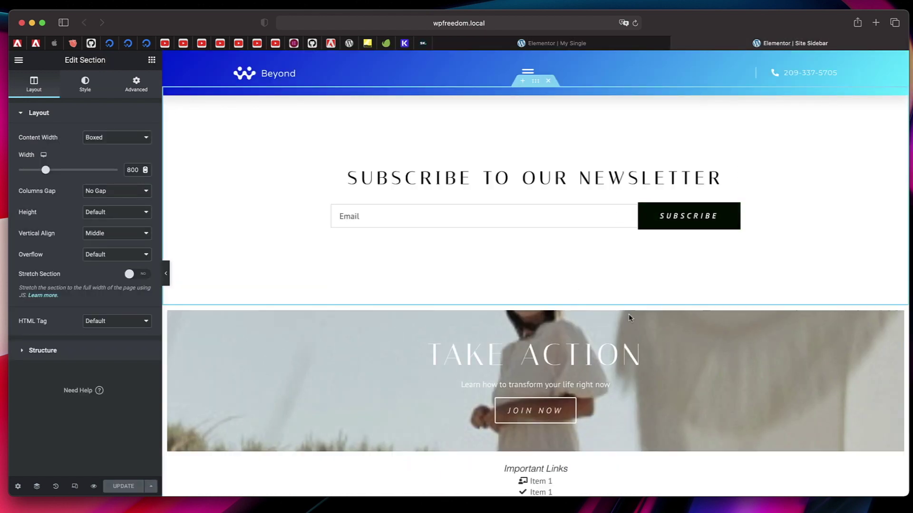
click(658, 43)
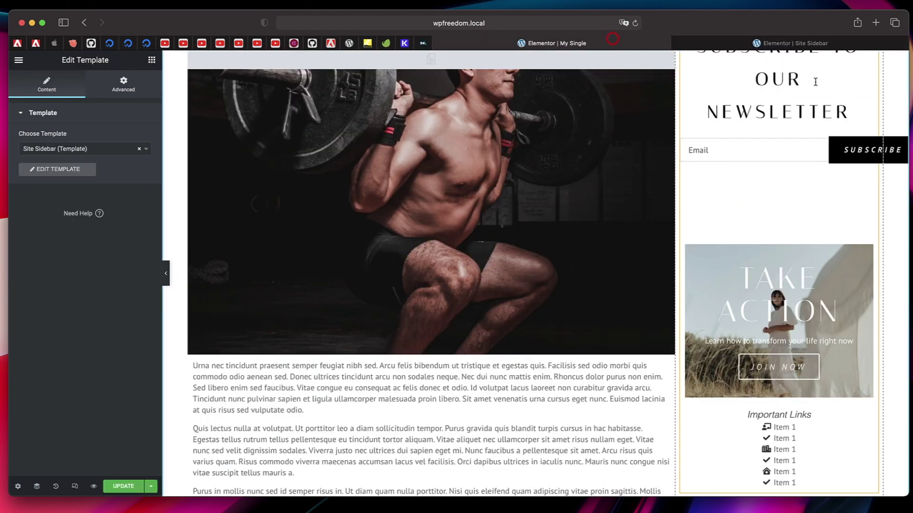
scroll(787, 321, up, 3)
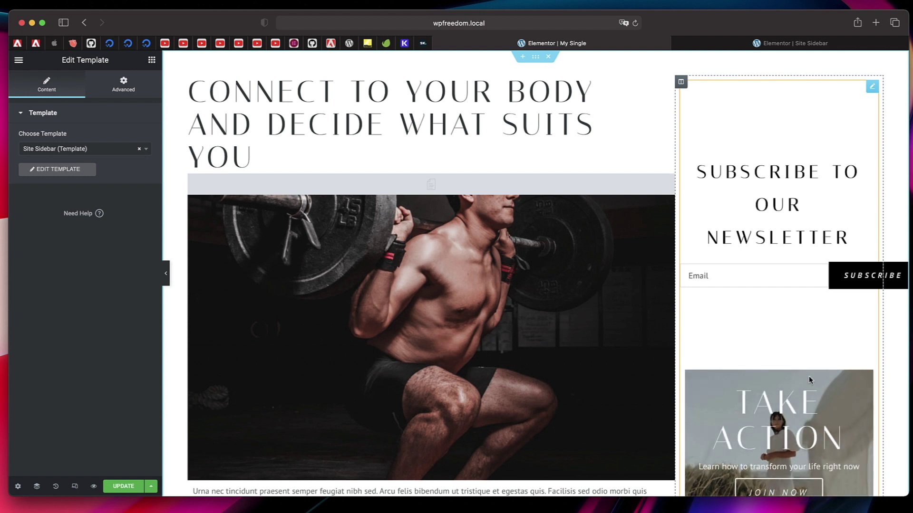
Set the padding of the My Single post section to 100 px on all sides and update the template.
click(537, 56)
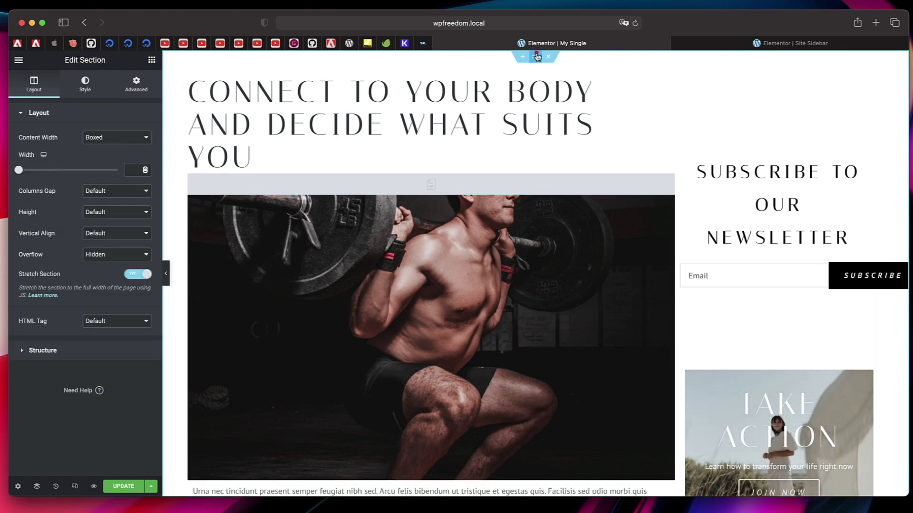
click(145, 84)
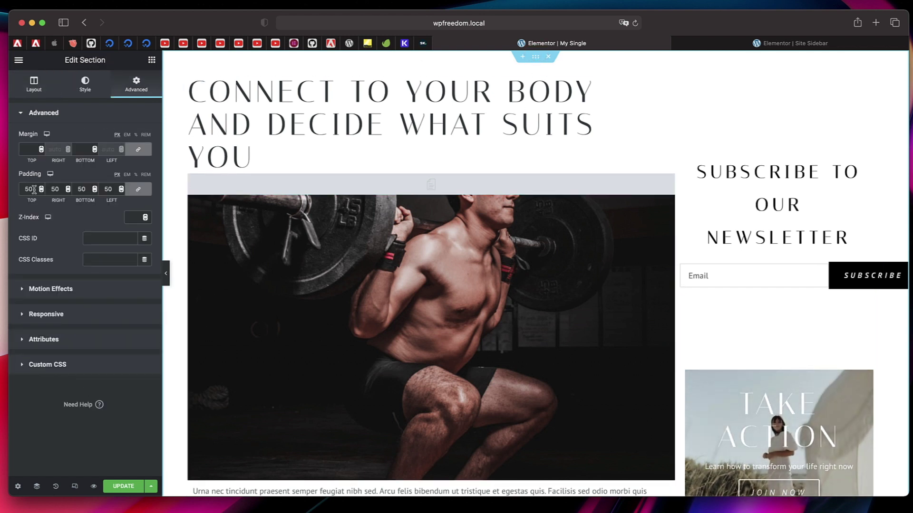
text(100)
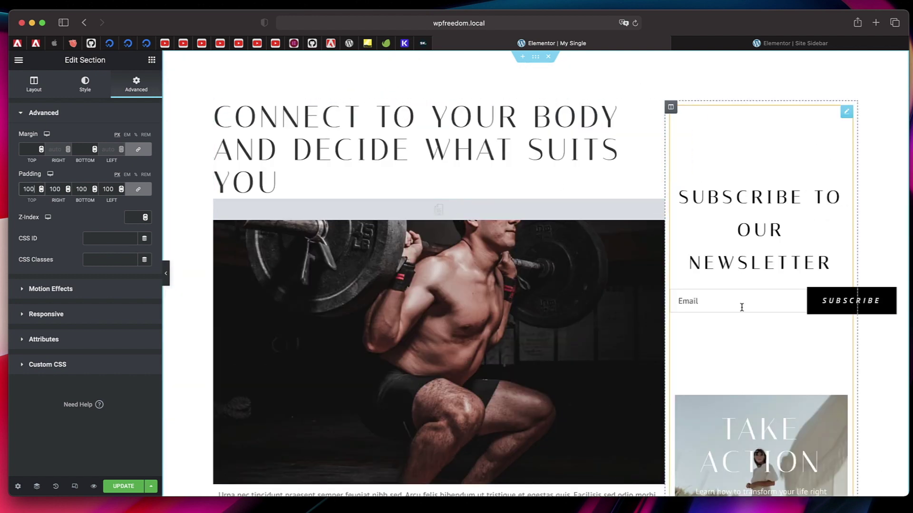
scroll(807, 346, down, 2)
scroll(805, 343, down, 3)
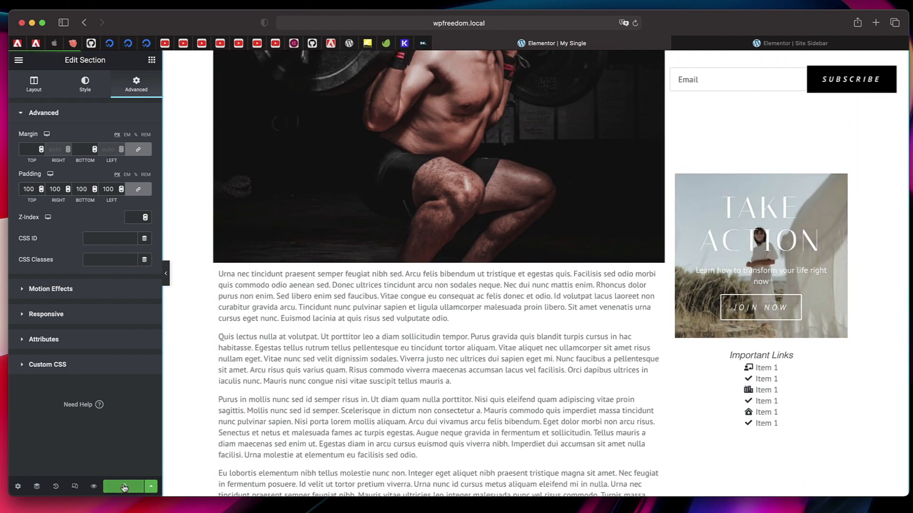
Review the My Single template's display condition options, keep Include All Singular, and save the conditions.
mouse_move(95, 485)
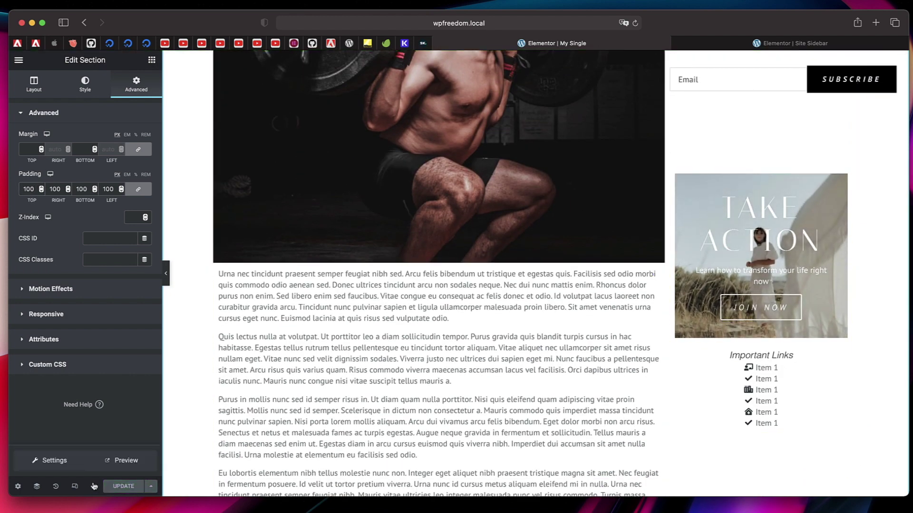
click(61, 466)
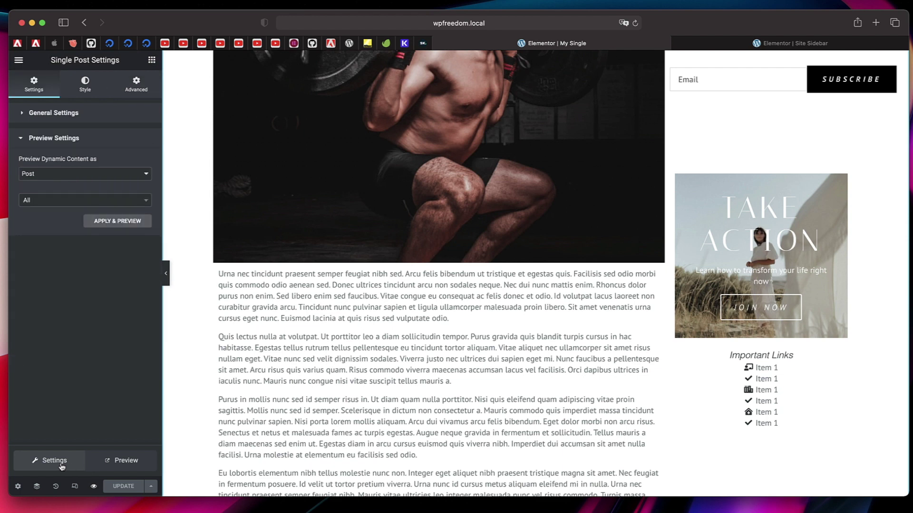
click(151, 486)
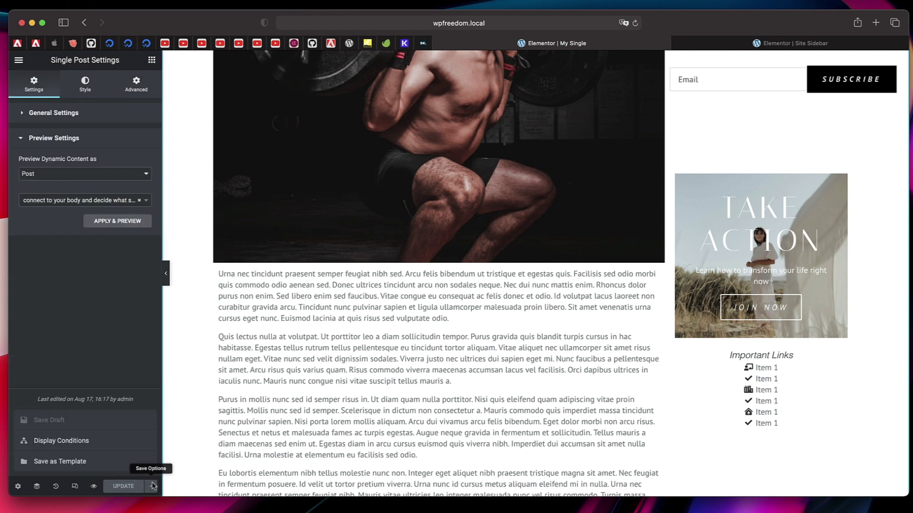
click(91, 443)
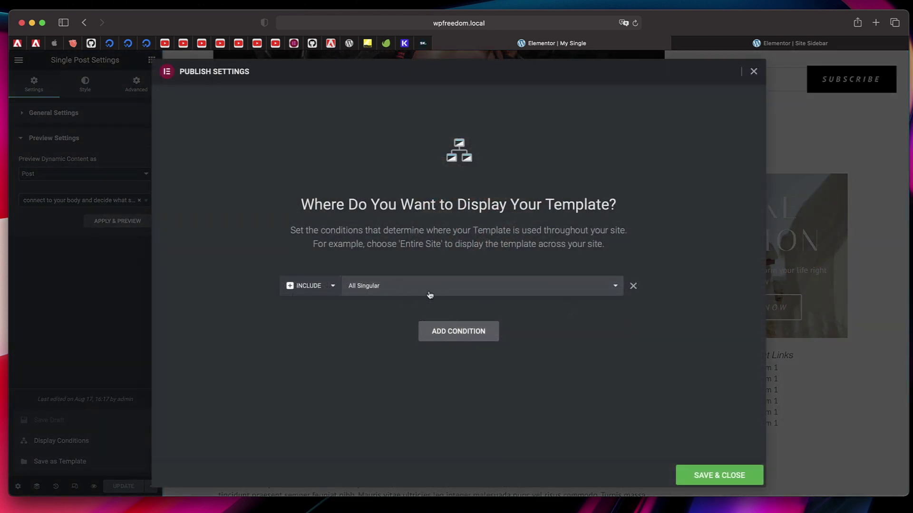
click(495, 290)
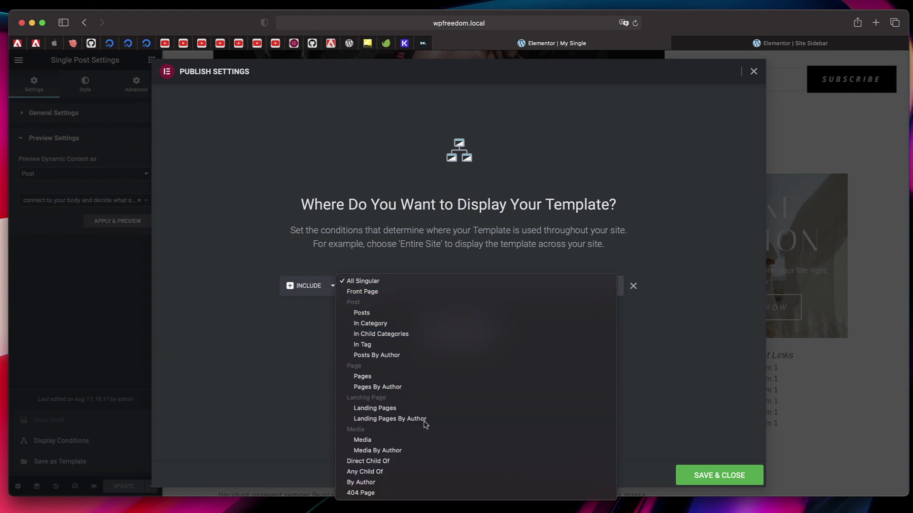
click(401, 281)
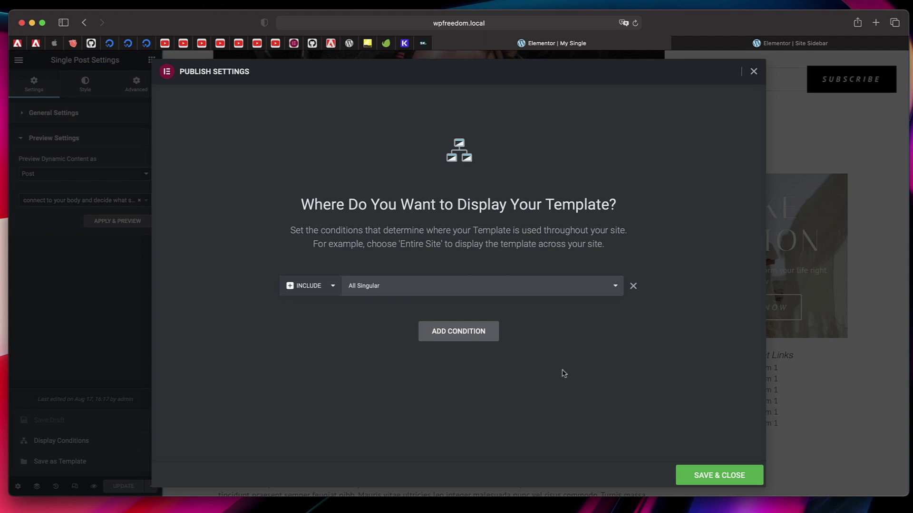
click(695, 475)
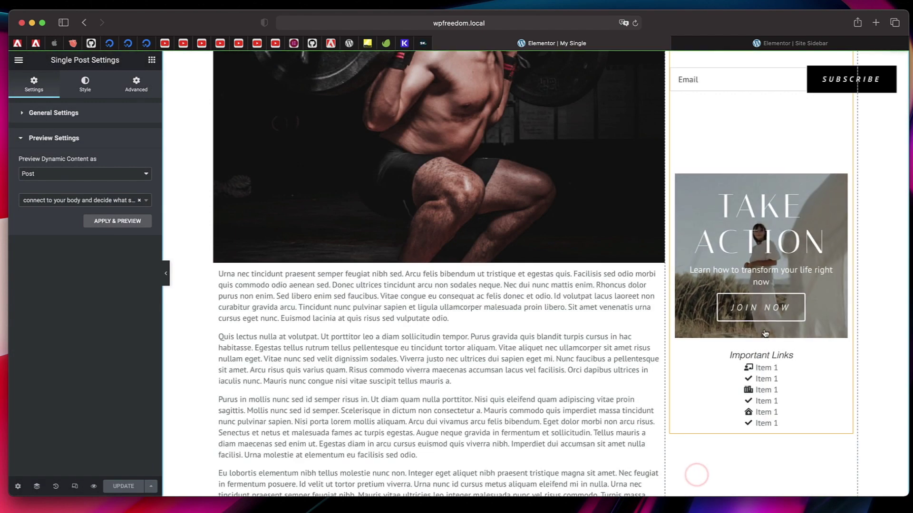
Preview the My Single template in a separate tab and look over the post content and embedded sidebar.
scroll(583, 286, up, 5)
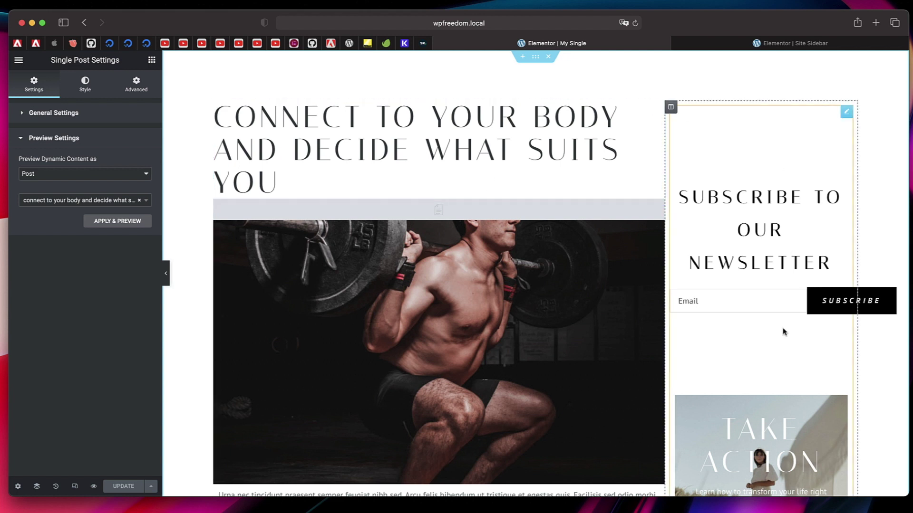
mouse_move(92, 486)
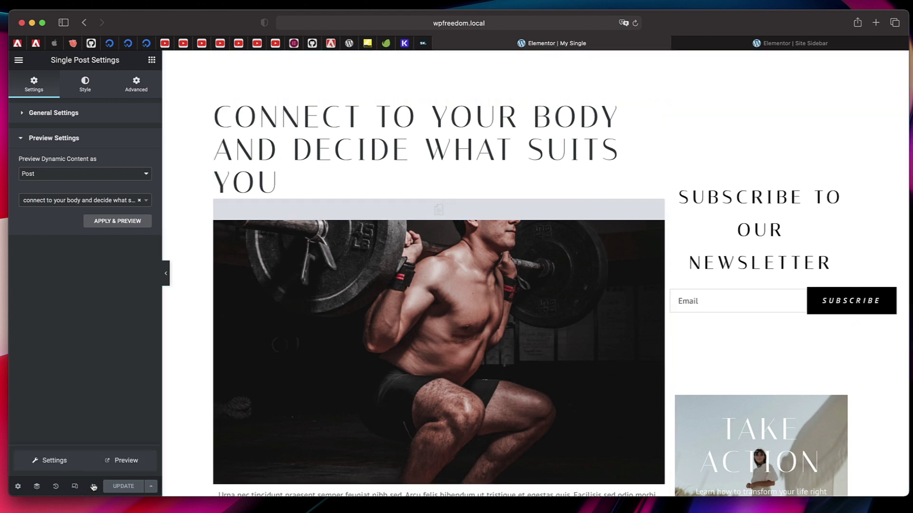
click(116, 461)
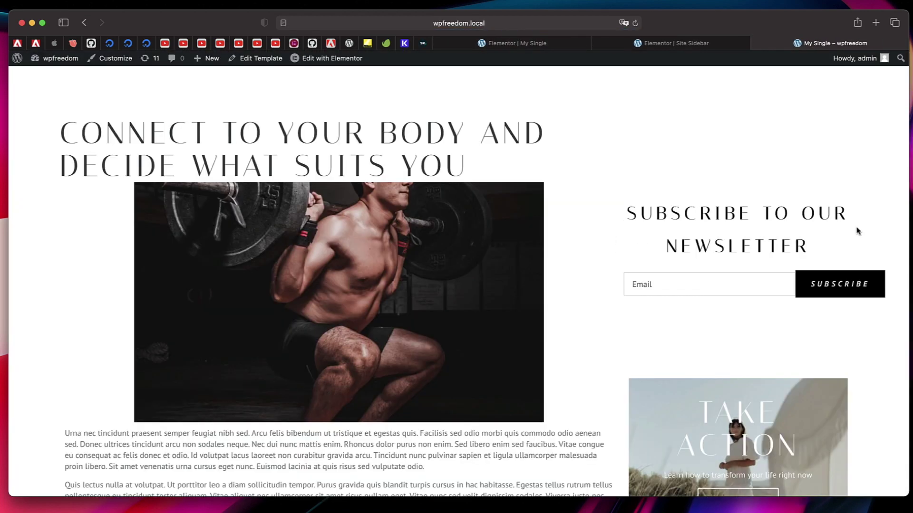
scroll(737, 273, down, 5)
scroll(737, 274, up, 5)
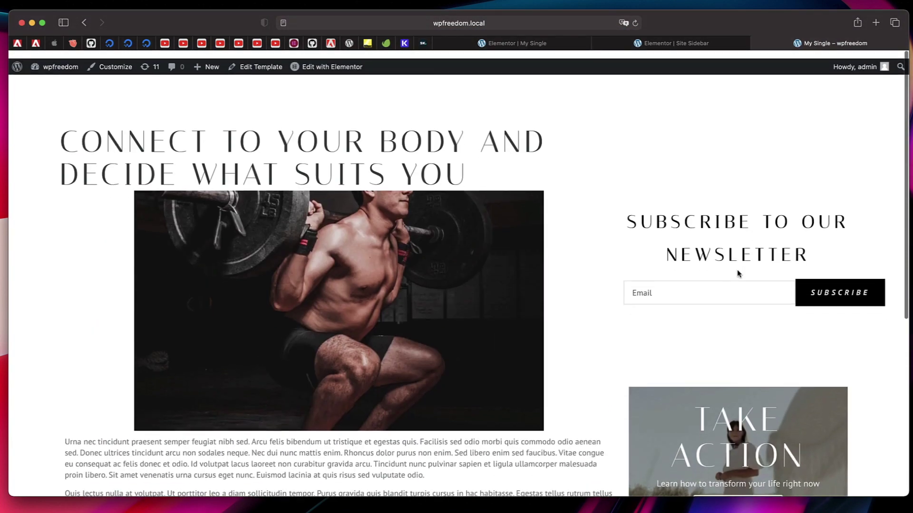
Examine how the newsletter heading, email field and Subscribe button fit the sidebar column in the preview.
triple_click(741, 241)
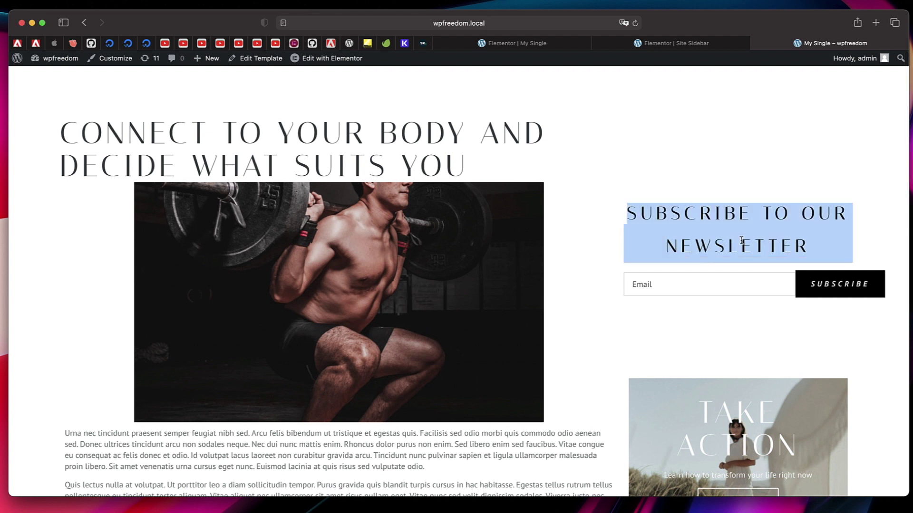
click(742, 240)
triple_click(741, 240)
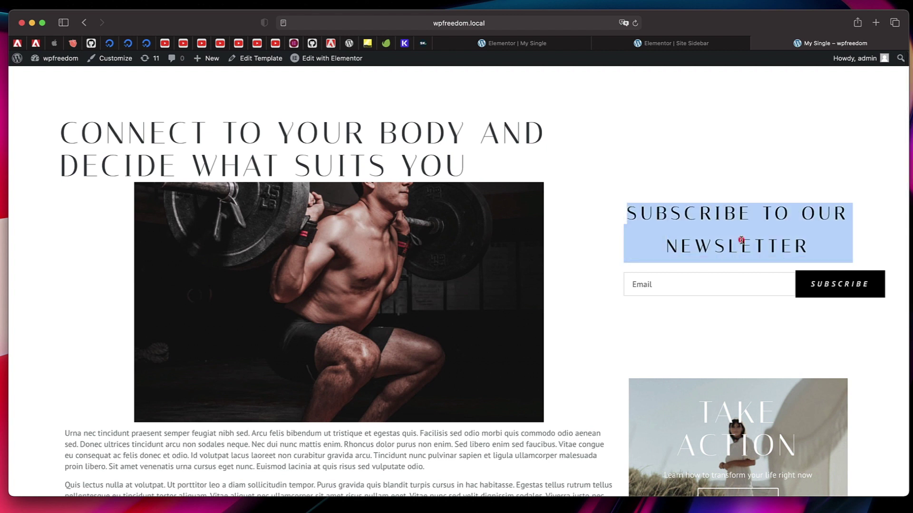
triple_click(744, 213)
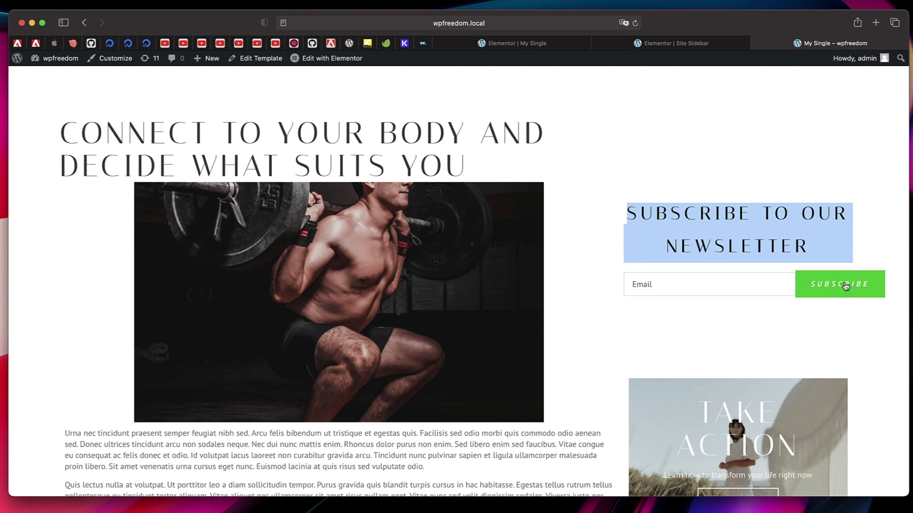
scroll(780, 305, down, 2)
scroll(774, 243, up, 2)
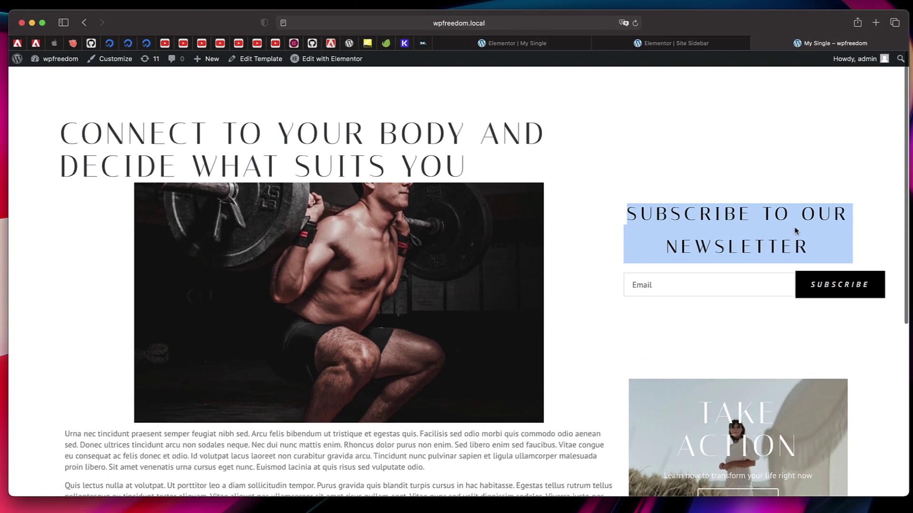
scroll(733, 417, down, 2)
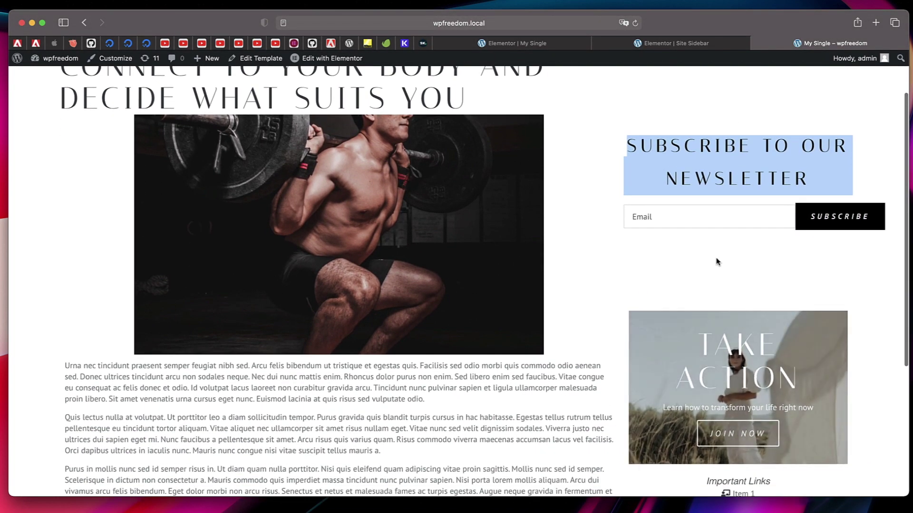
scroll(717, 261, up, 2)
In the Site Sidebar template, set the newsletter form's Email field column width to 33% and update the template.
click(675, 43)
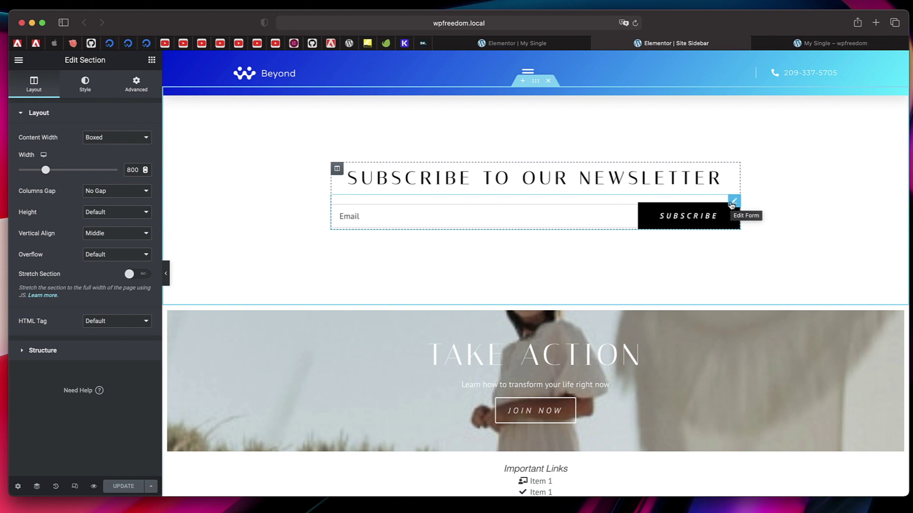
click(732, 203)
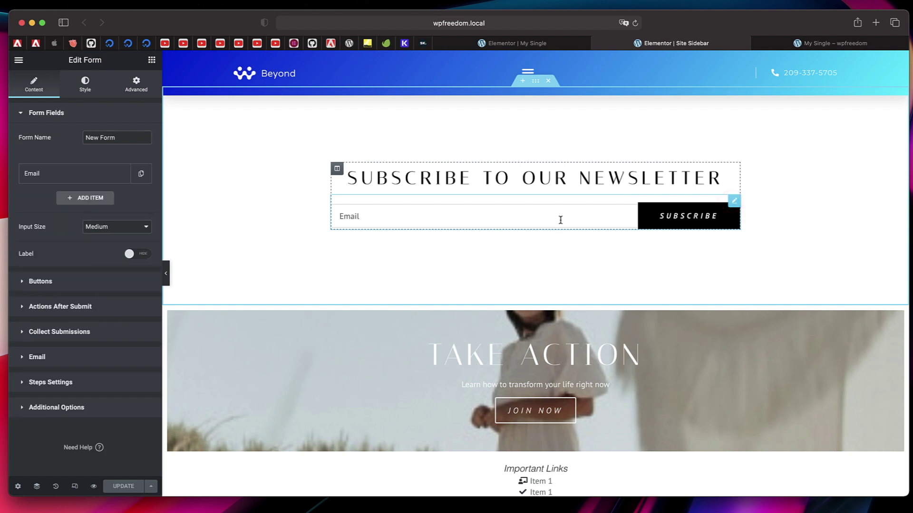
click(62, 177)
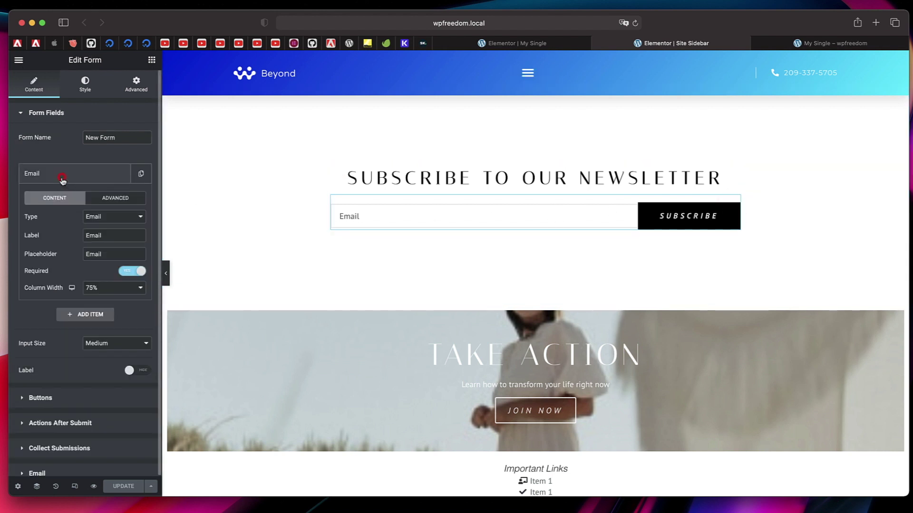
click(116, 288)
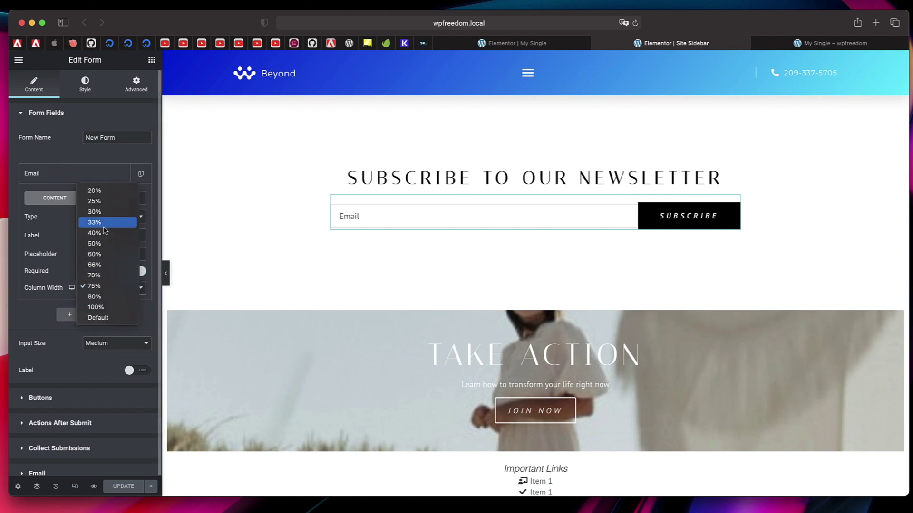
click(104, 228)
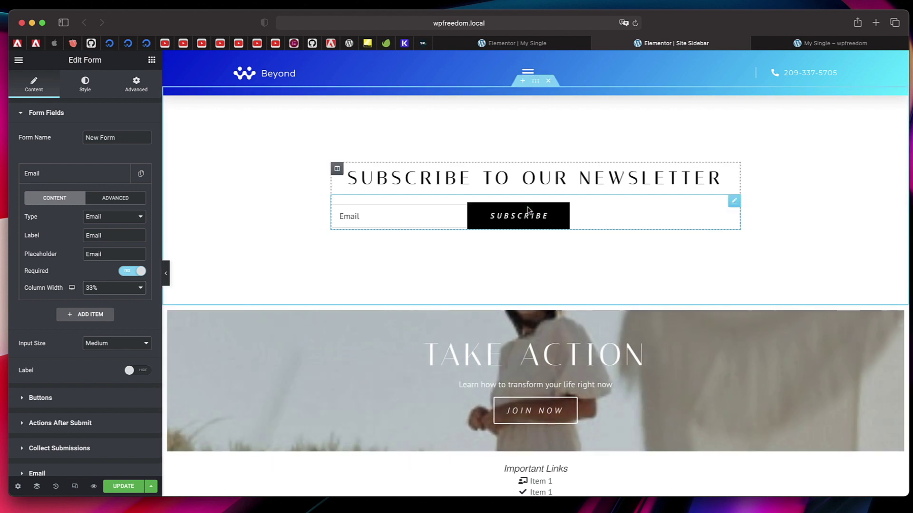
click(124, 486)
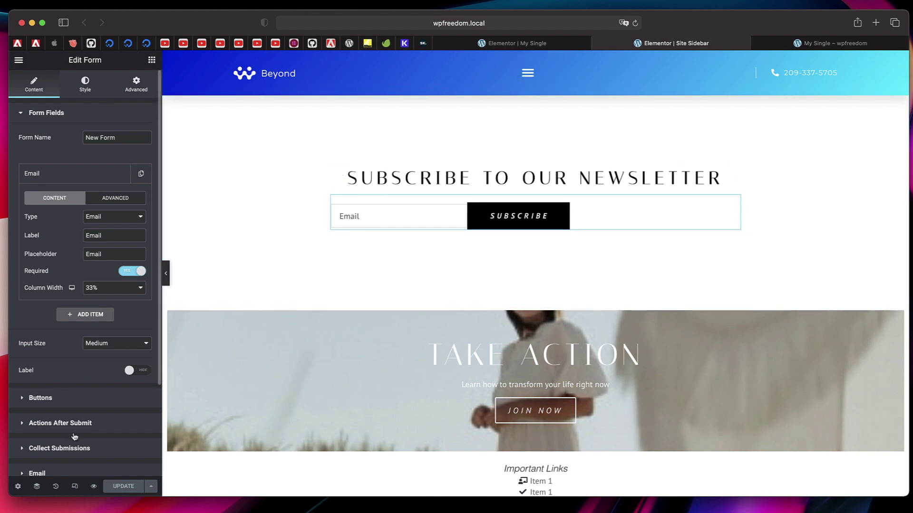
Show the Navigator and set the Overflow of the section containing the newsletter heading and form to Hidden.
click(36, 486)
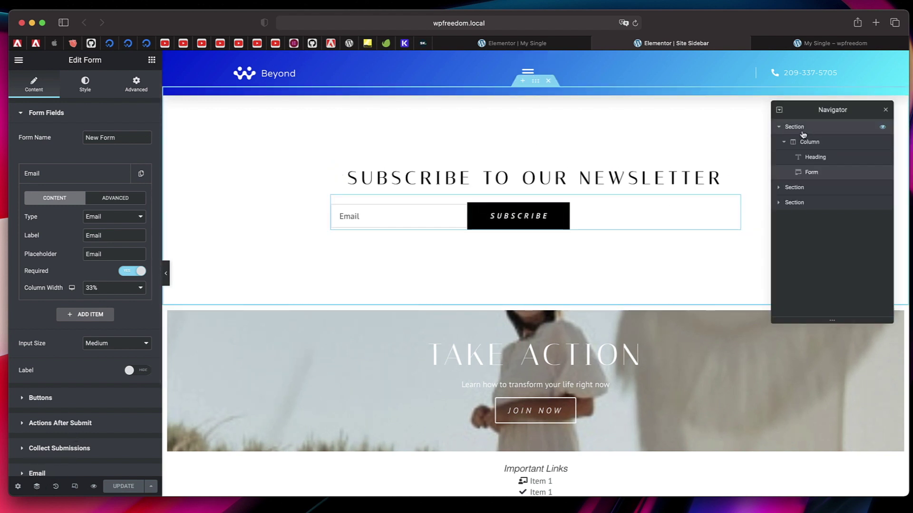
click(802, 128)
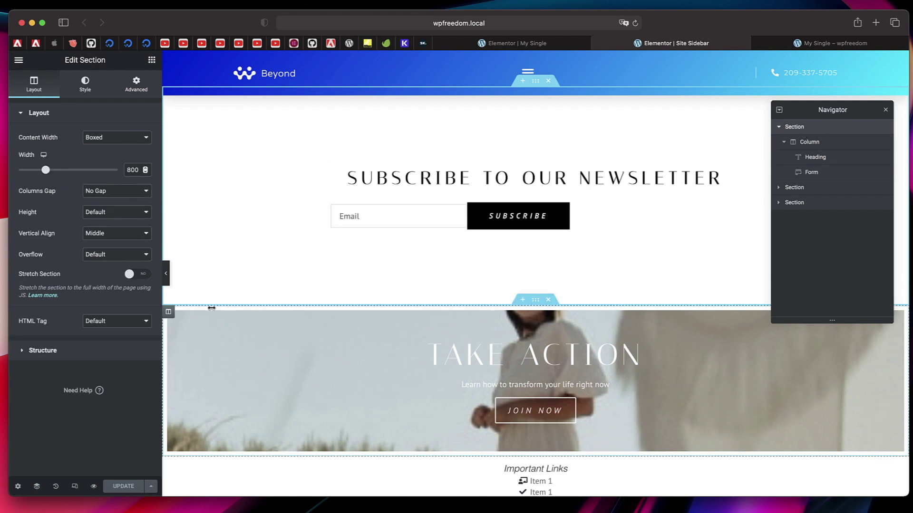
click(117, 256)
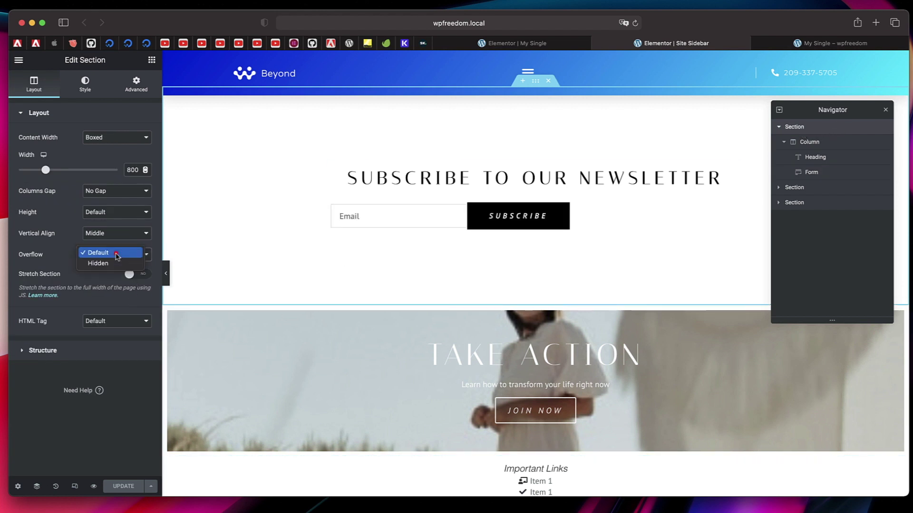
click(105, 263)
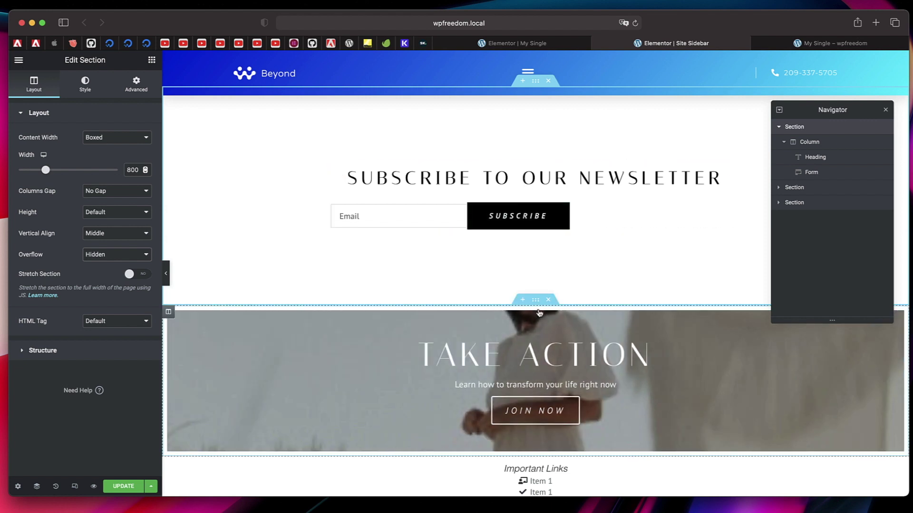
Set Overflow to Hidden for the Take Action and Important Links sections, close the Navigator and update the template.
click(536, 301)
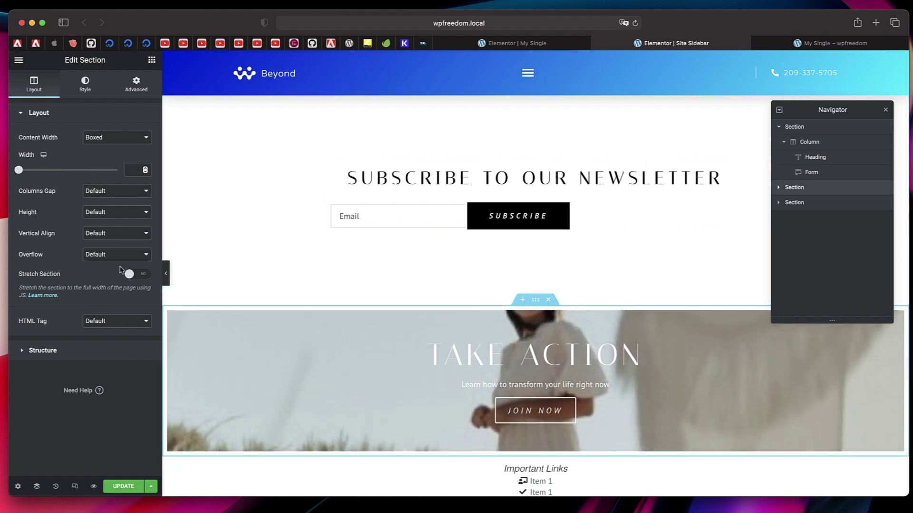
click(110, 253)
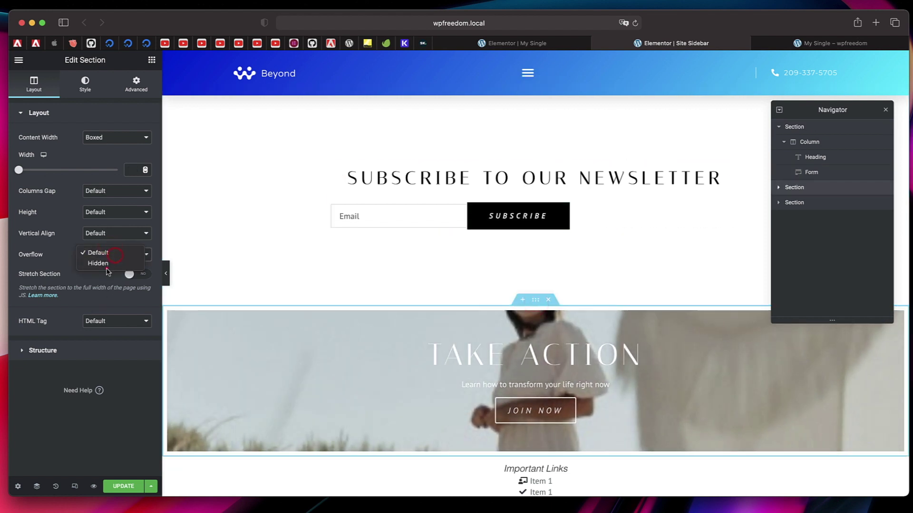
click(114, 265)
scroll(326, 311, down, 4)
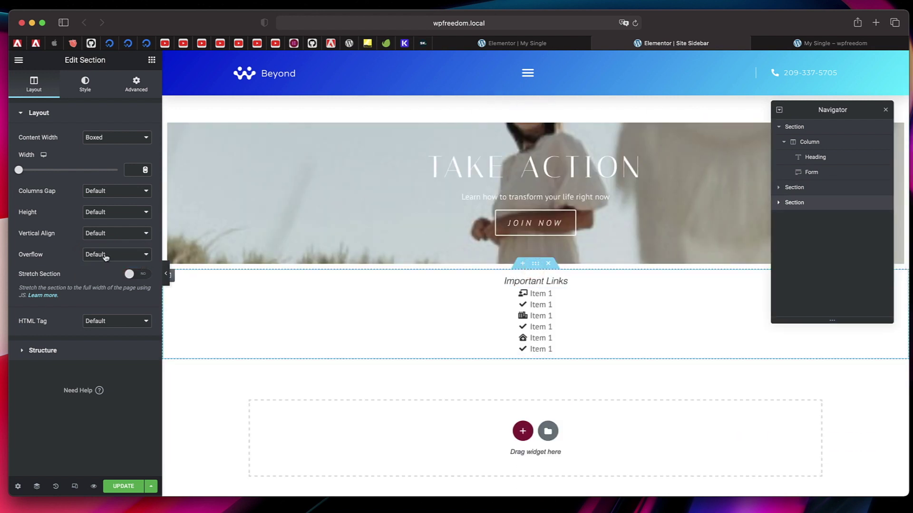
click(105, 255)
click(105, 264)
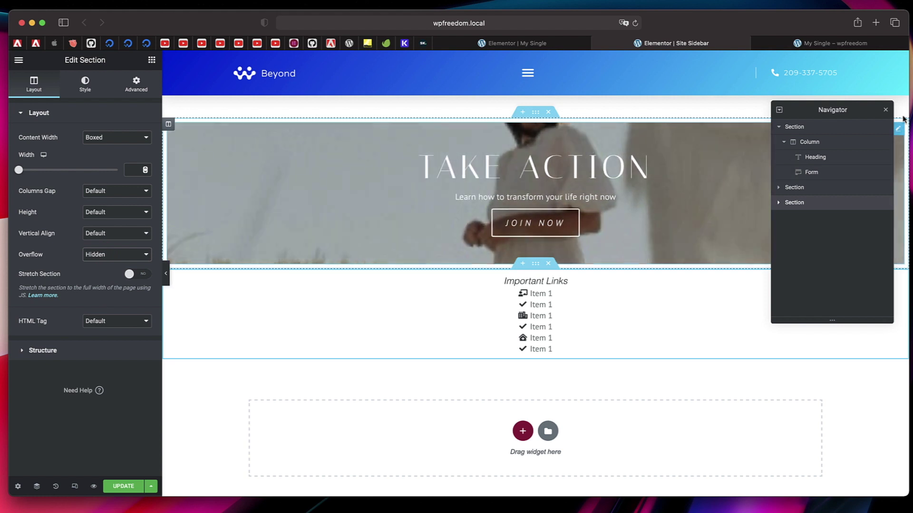
click(885, 111)
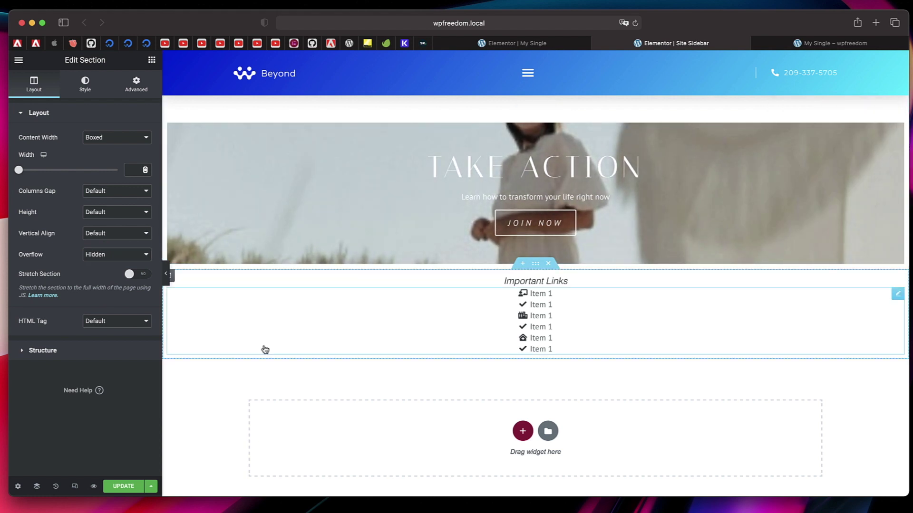
click(124, 486)
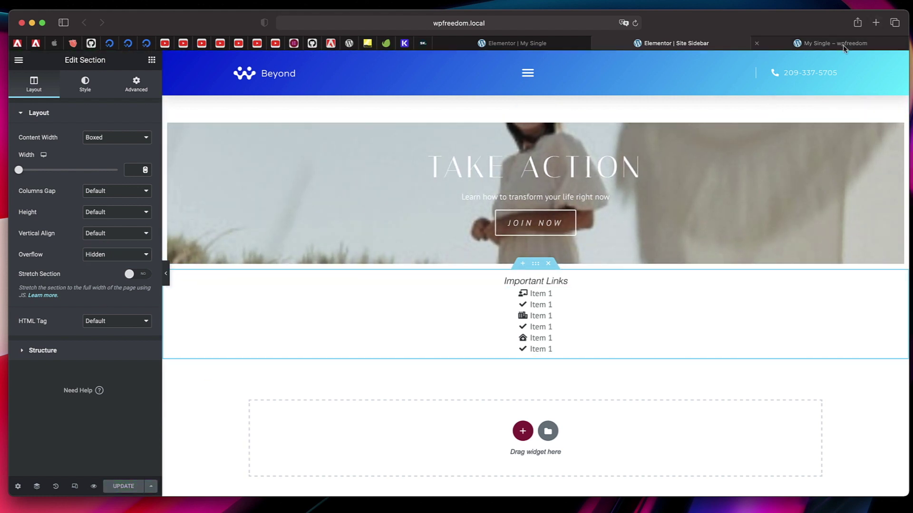
Check the sidebar's fit in the refreshed My Single preview, close the preview, and look over the sidebar in the My Single editor.
click(835, 42)
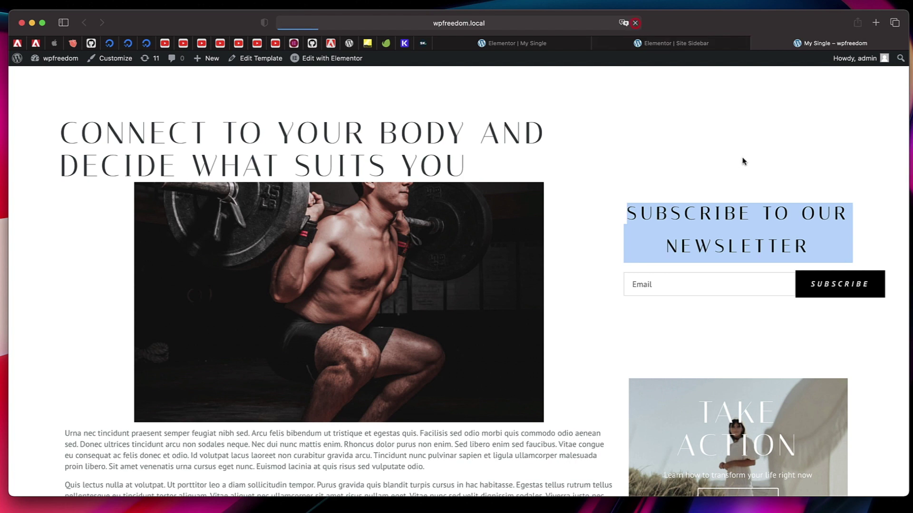
triple_click(721, 223)
scroll(829, 267, down, 3)
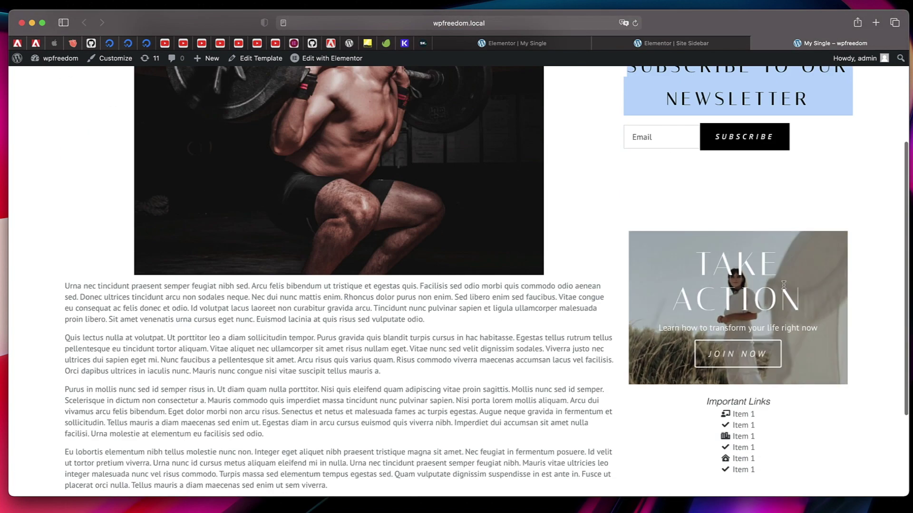
key(super+w)
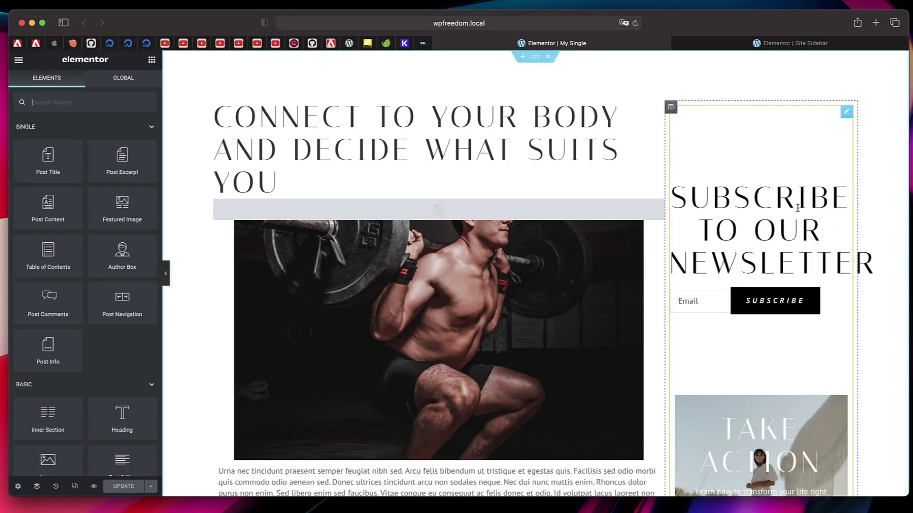
scroll(797, 208, down, 5)
scroll(797, 207, up, 5)
scroll(789, 289, down, 5)
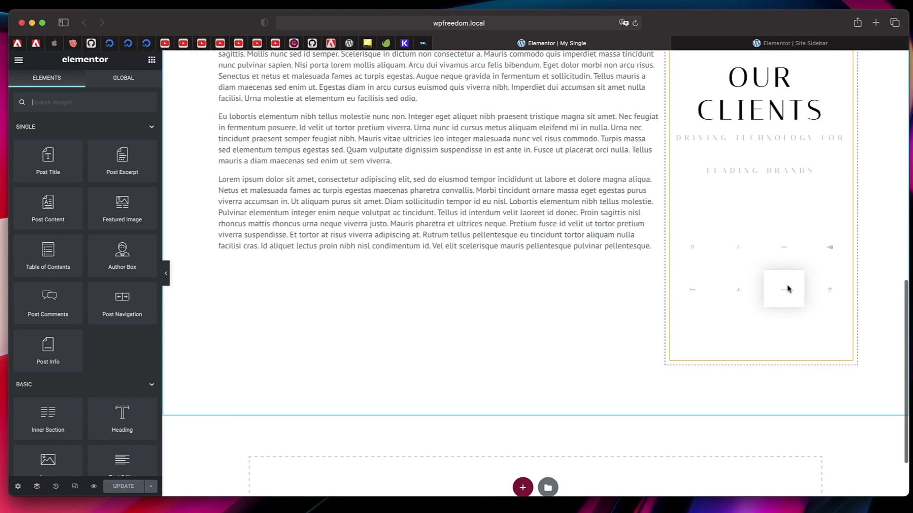
In the Site Sidebar template, apply the medium title global font to the newsletter heading and align it left.
click(777, 44)
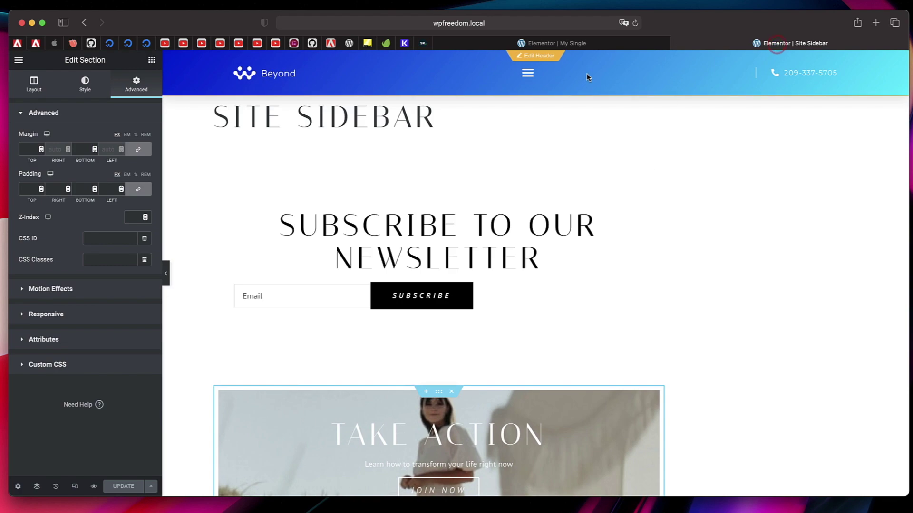
click(547, 236)
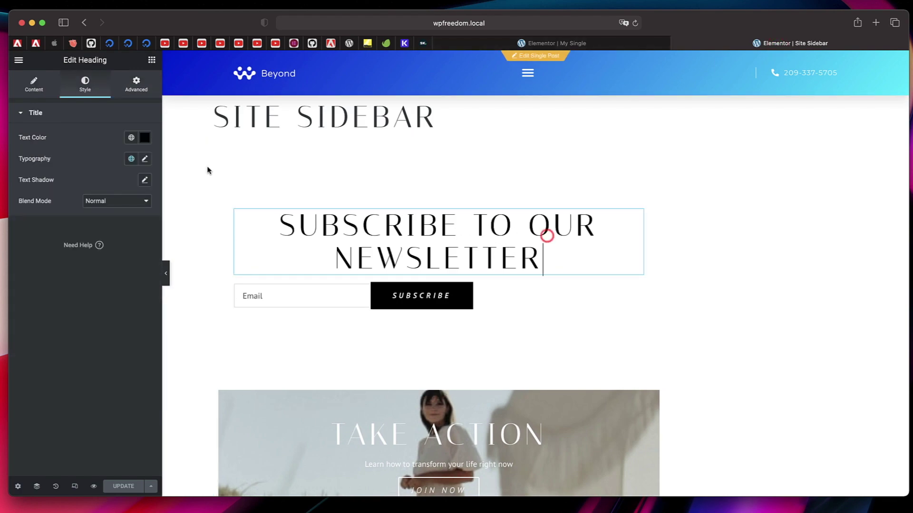
click(131, 159)
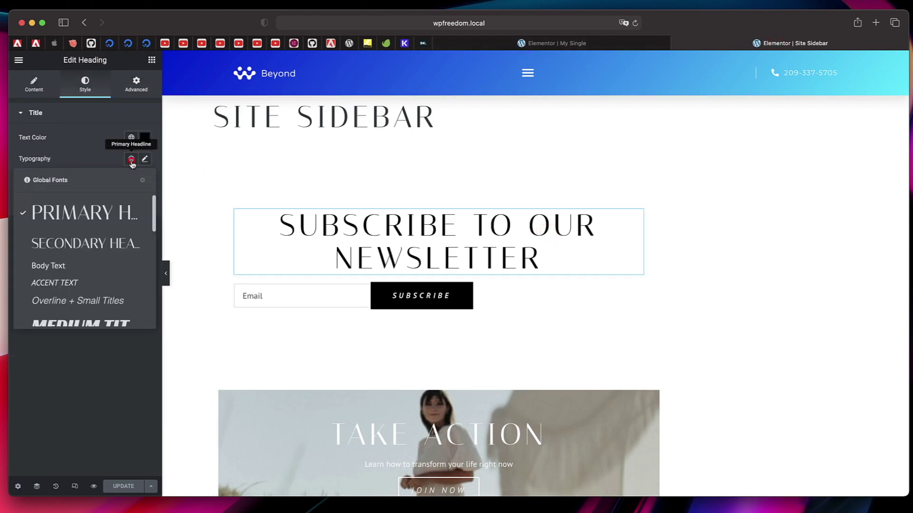
click(68, 325)
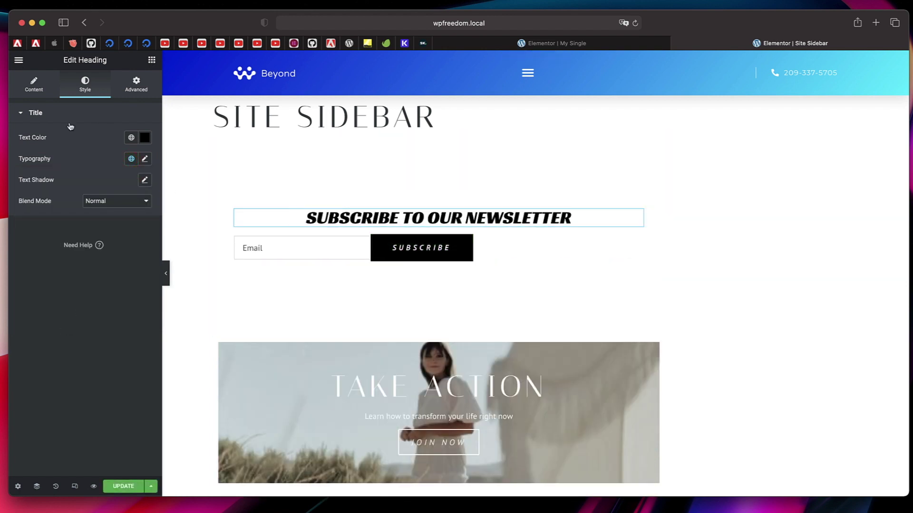
click(39, 98)
click(104, 280)
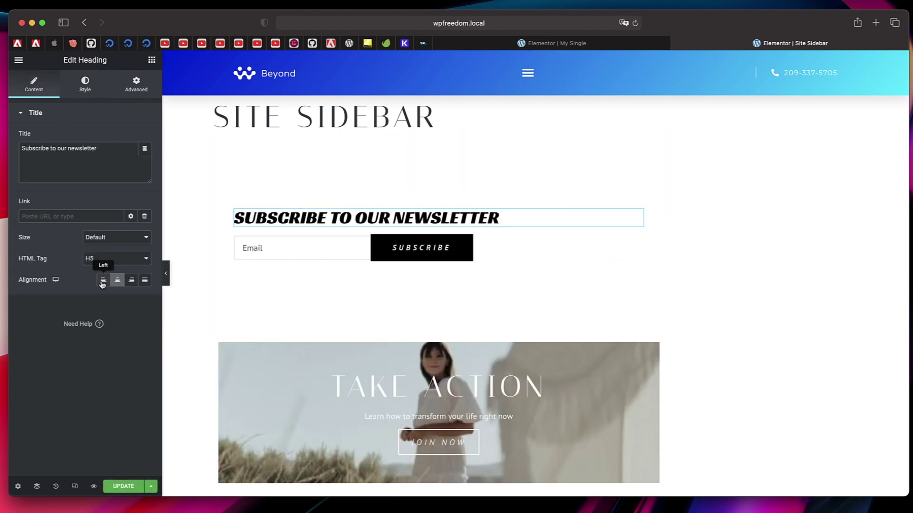
Apply the medium title global font to the Our Clients heading.
scroll(381, 279, down, 3)
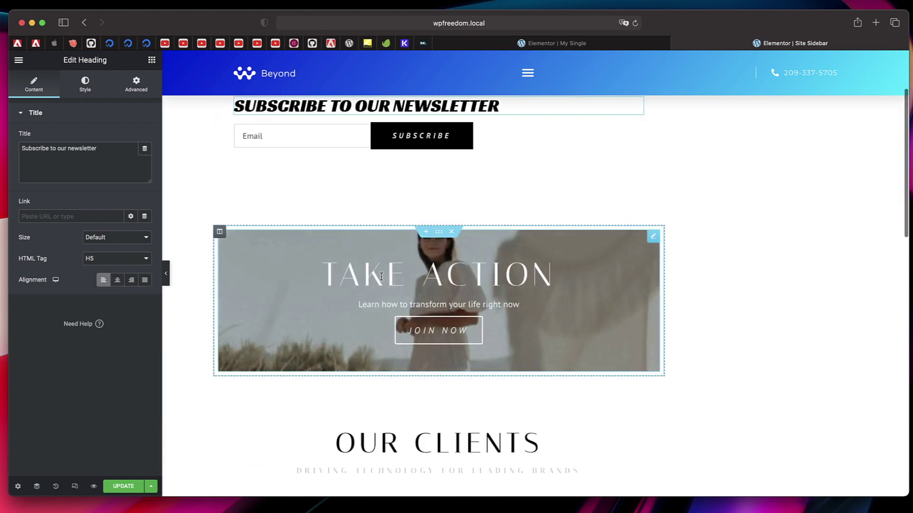
scroll(381, 277, down, 4)
click(464, 294)
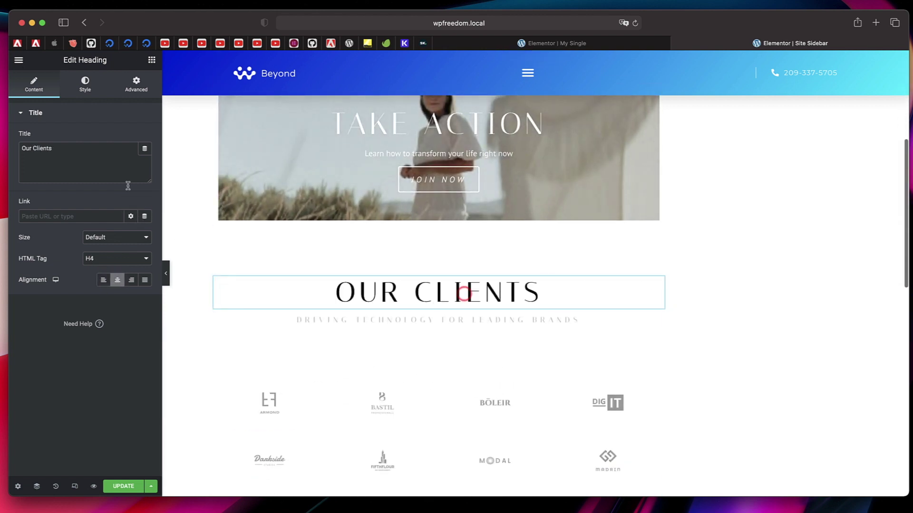
click(79, 84)
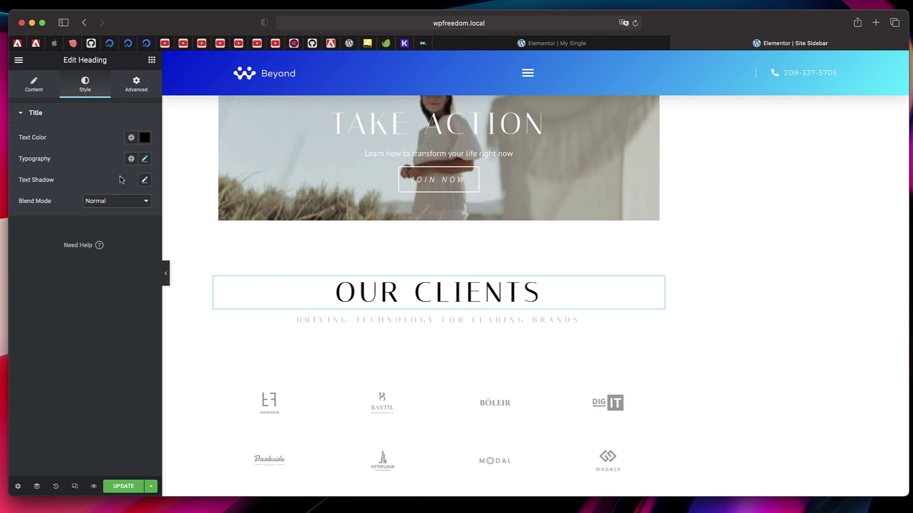
click(132, 160)
scroll(81, 267, down, 3)
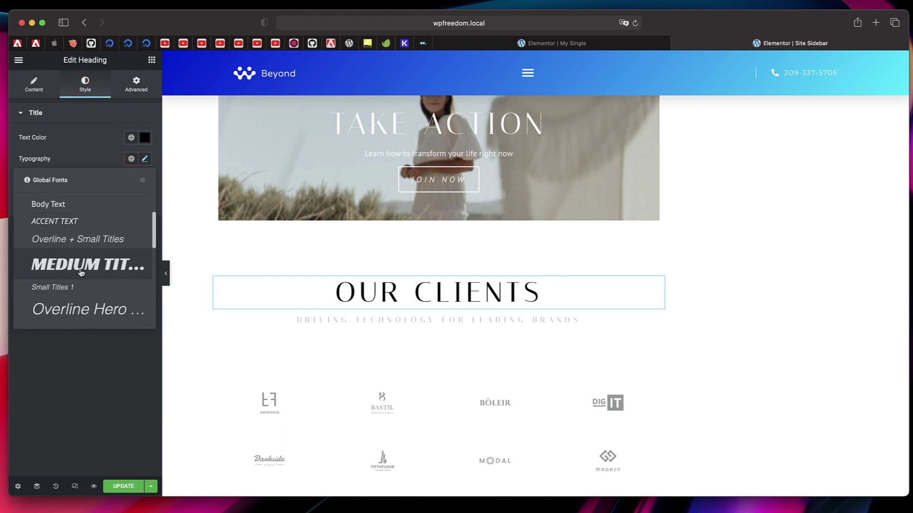
click(81, 272)
Apply a light italic global font to the Driving Technology For Leading Brands tagline and update the template.
scroll(230, 265, up, 5)
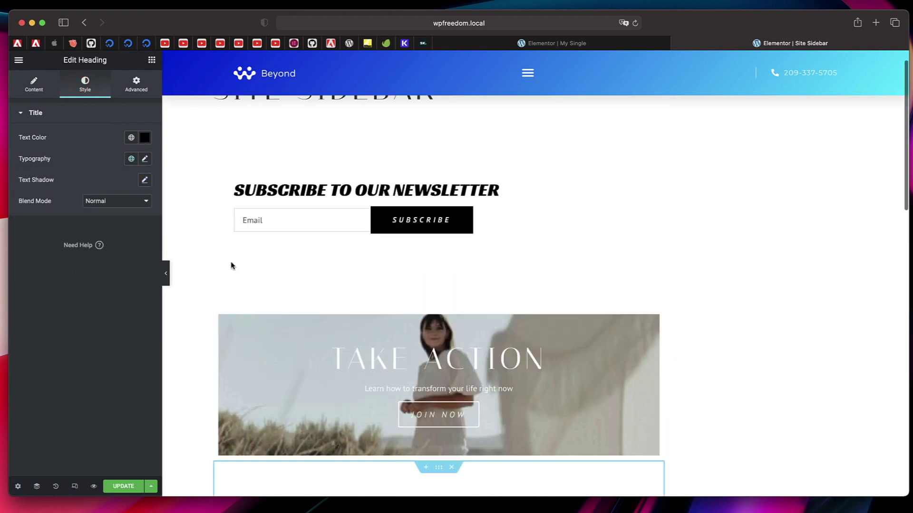
scroll(378, 336, down, 4)
click(317, 367)
scroll(430, 232, down, 5)
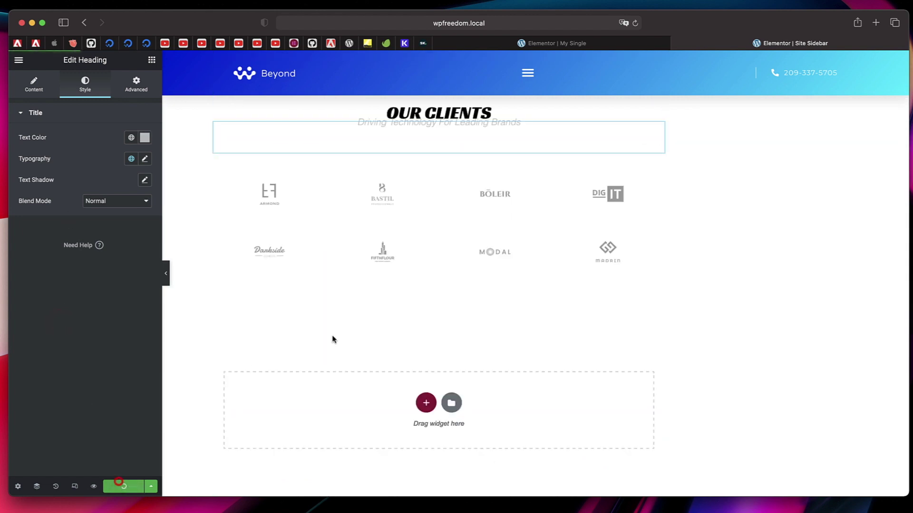
Look over the restyled headings in the Site Sidebar template and in the sidebar column of the My Single editor.
scroll(332, 339, up, 3)
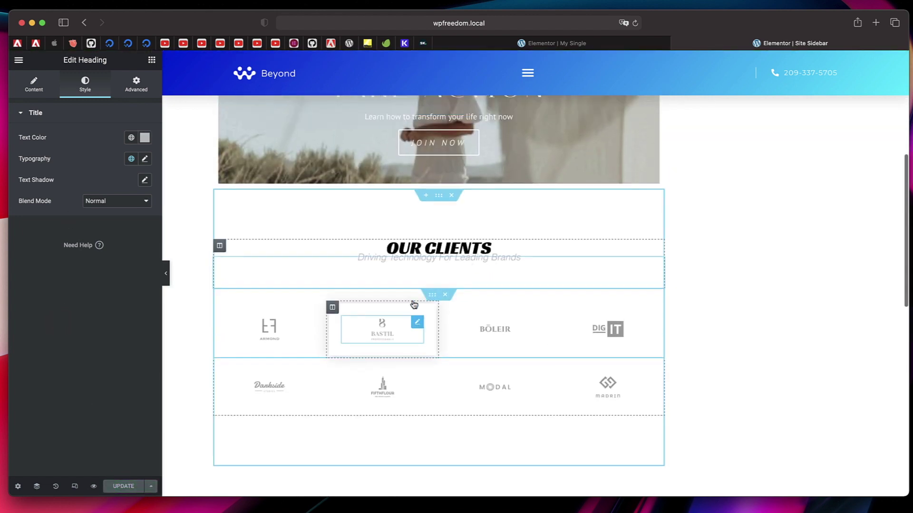
scroll(413, 304, up, 4)
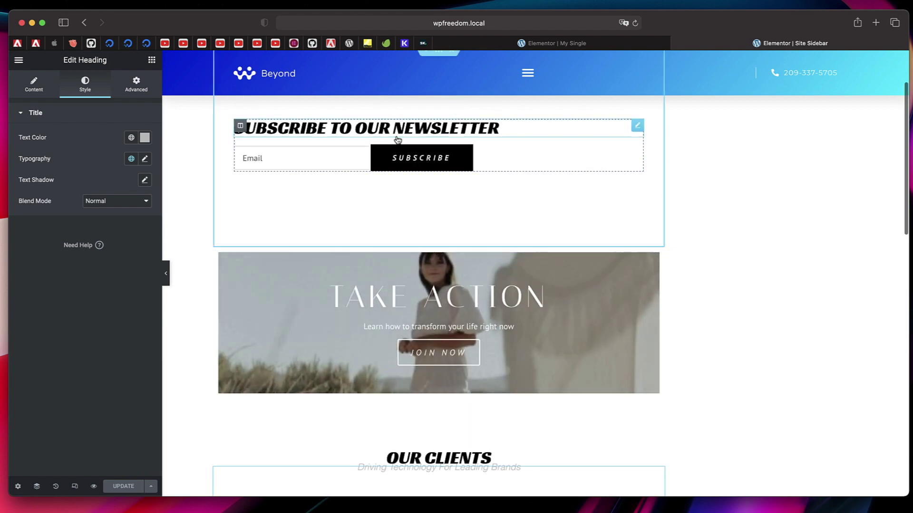
scroll(353, 151, up, 2)
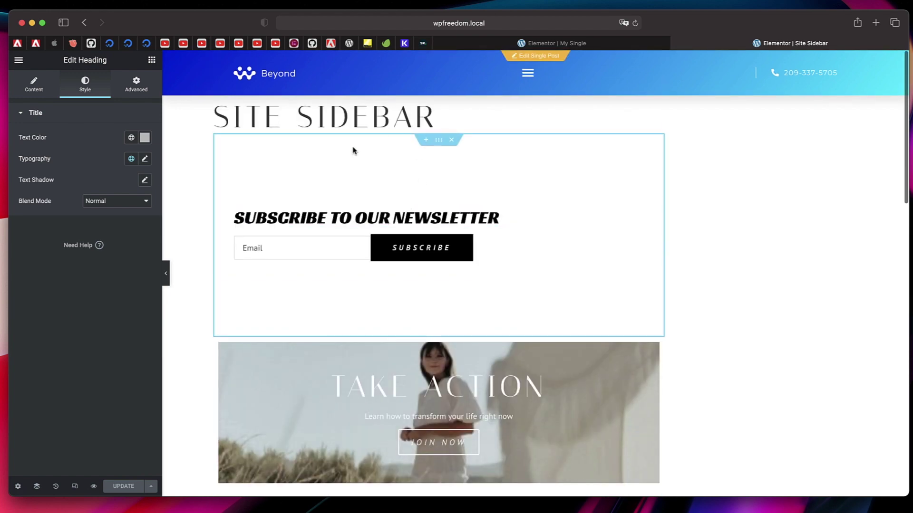
click(605, 43)
scroll(637, 145, up, 10)
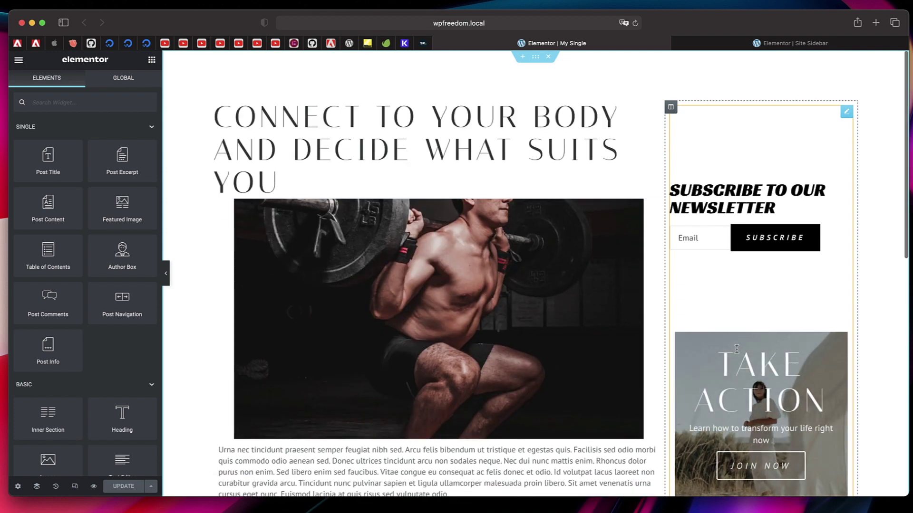
scroll(714, 351, down, 5)
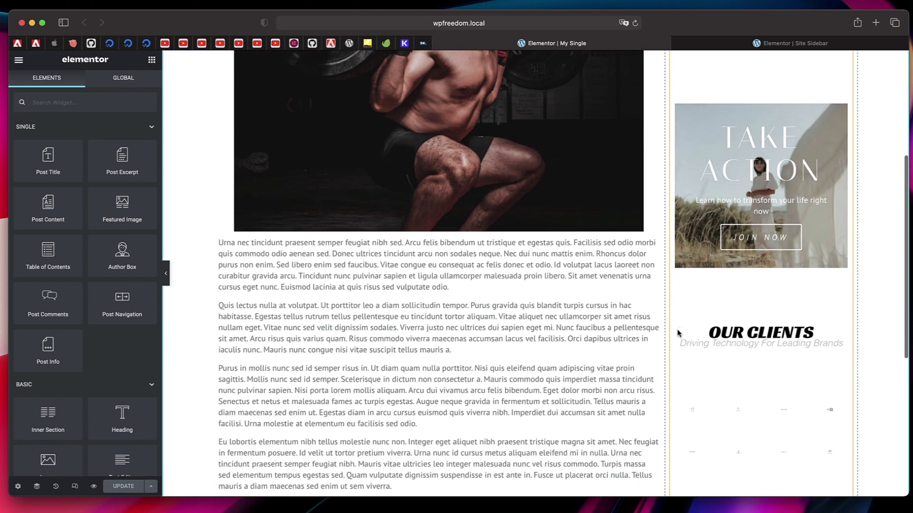
Preview the post in a separate tab, and narrow and re-widen the browser window to check how the sidebar adapts.
mouse_move(93, 487)
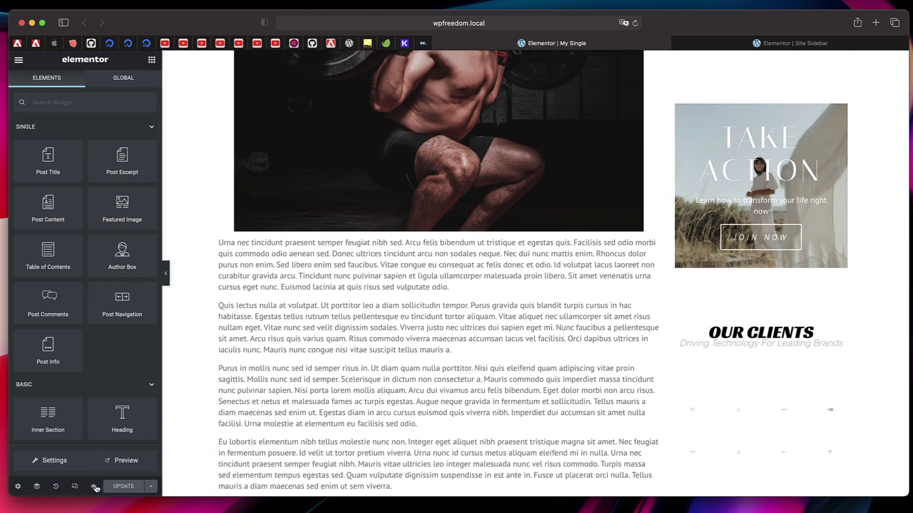
click(123, 468)
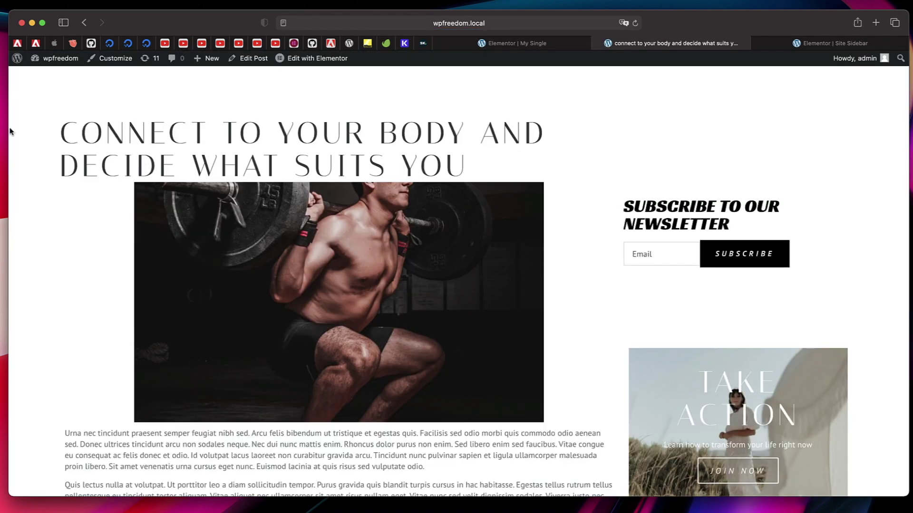
drag(9, 103, 484, 105)
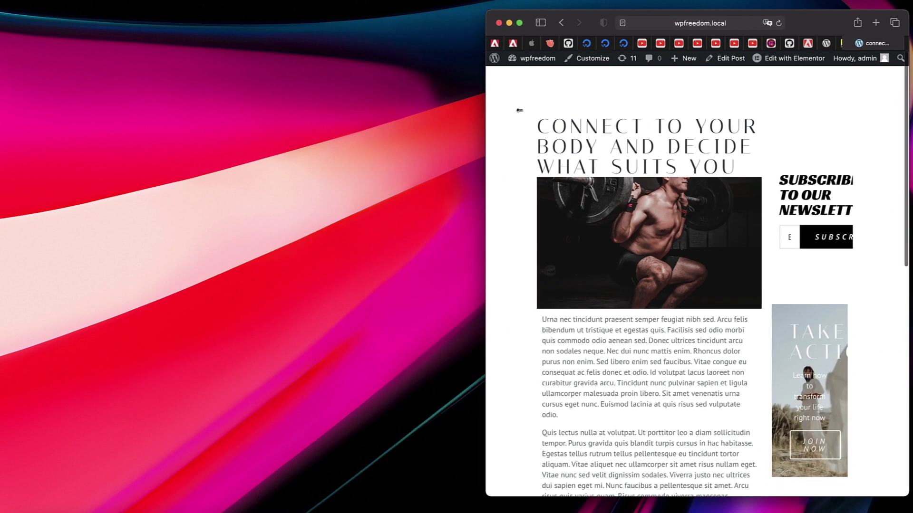
drag(486, 106, 15, 80)
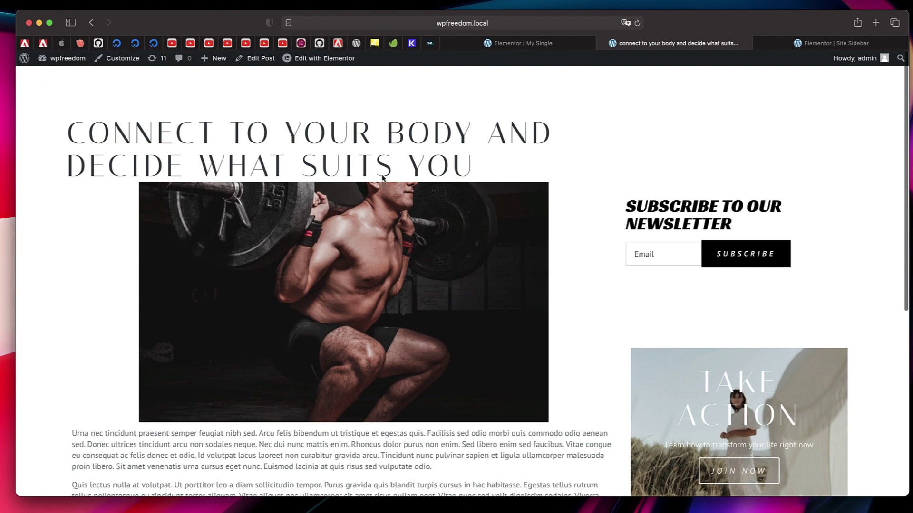
scroll(605, 299, down, 2)
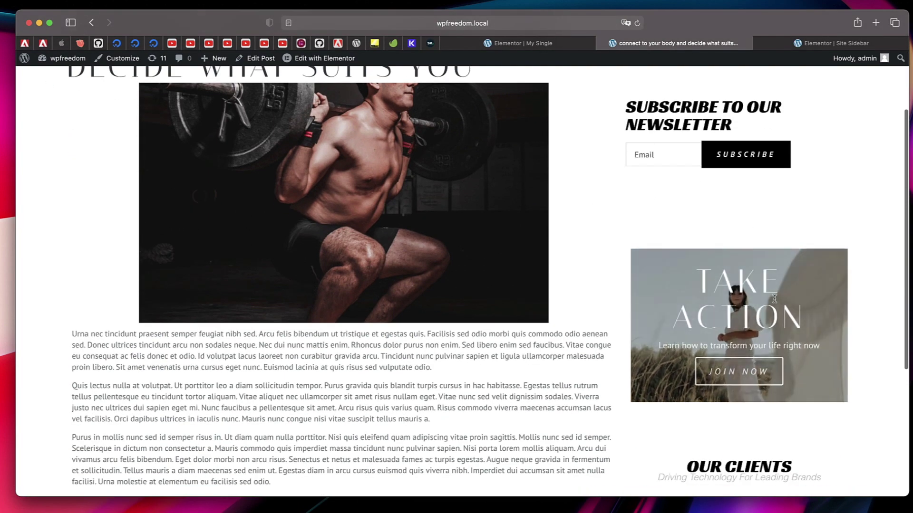
Look over the previewed post, return to the My Single editor and show its tablet layout.
scroll(774, 299, down, 4)
scroll(774, 300, up, 6)
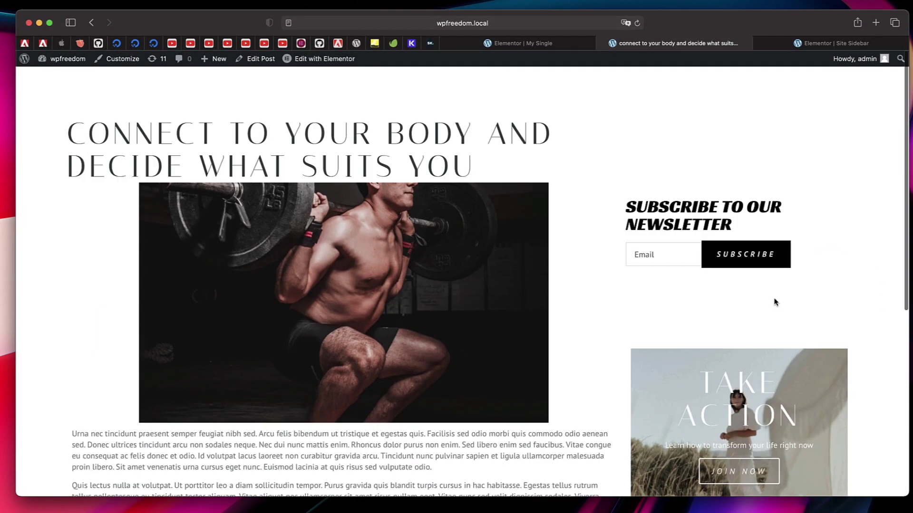
click(528, 44)
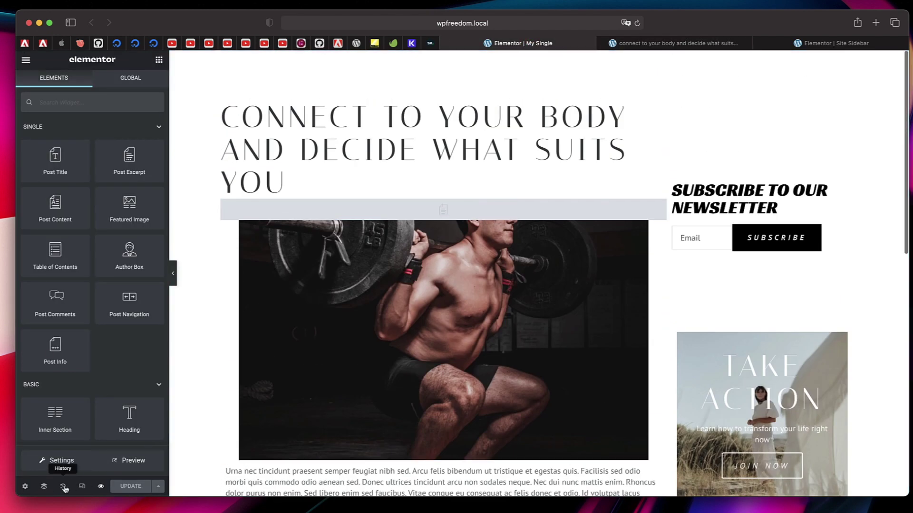
click(82, 486)
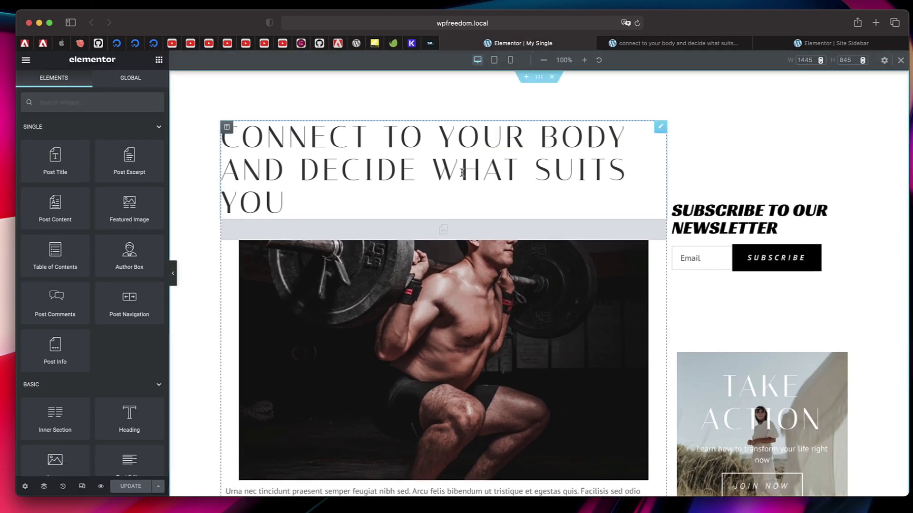
click(495, 60)
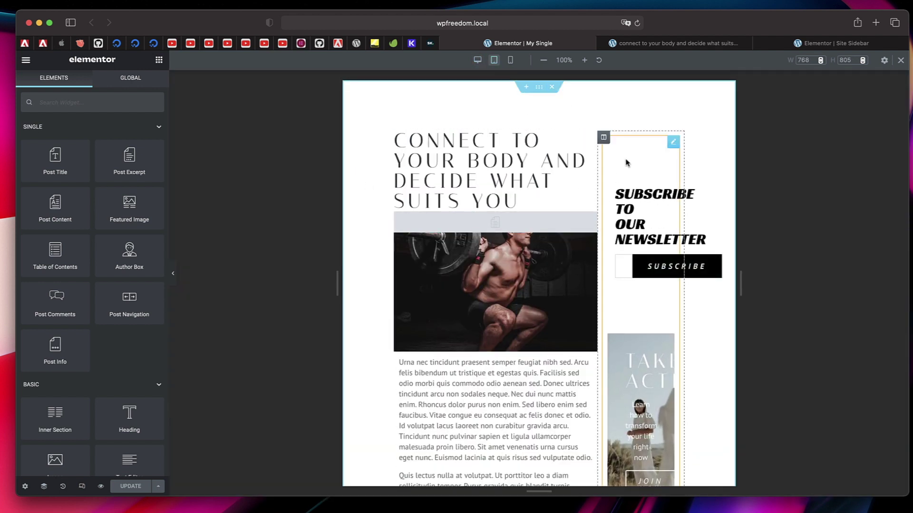
Open the responsive visibility options of the sidebar column in the tablet layout.
click(603, 138)
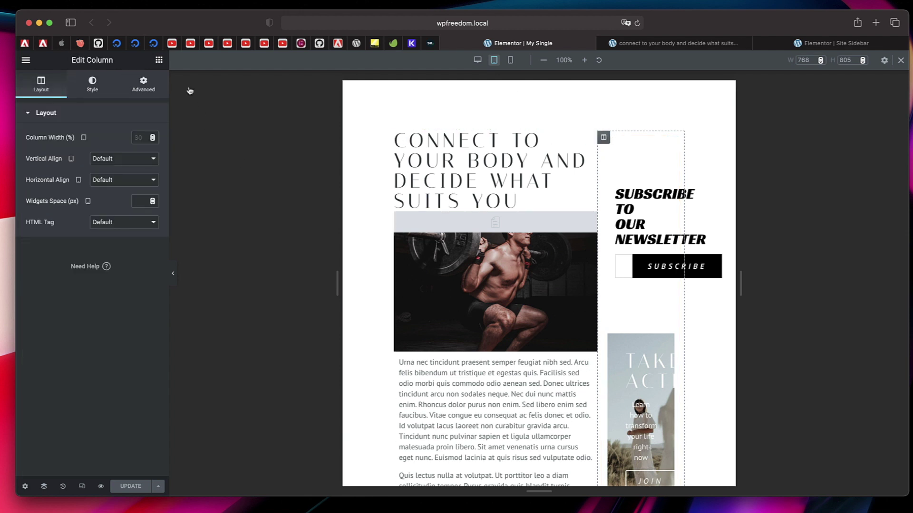
click(145, 86)
click(65, 313)
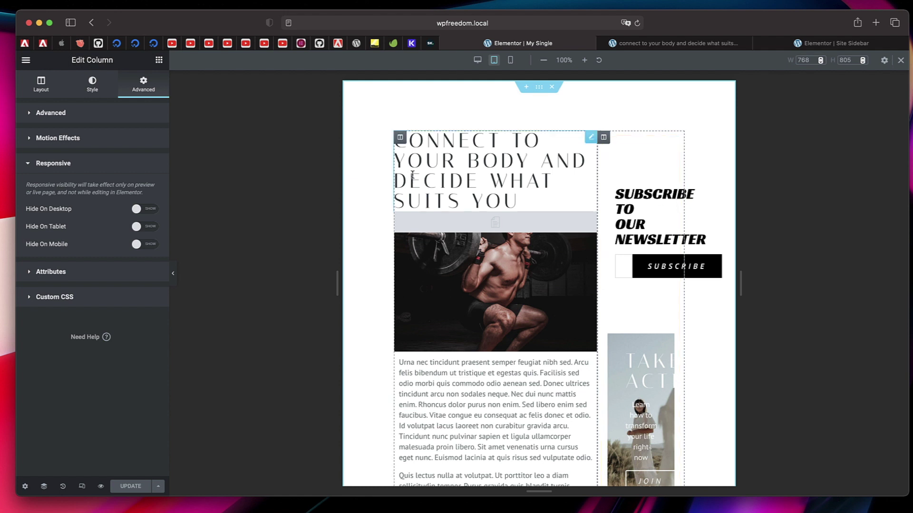
Set the tablet width of the post content column to 100% and check how the sidebar falls below it.
click(400, 138)
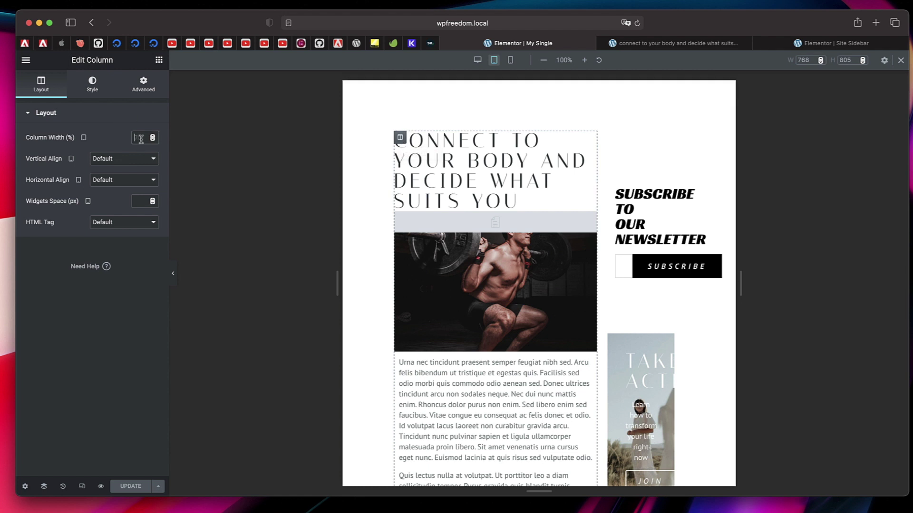
text(00)
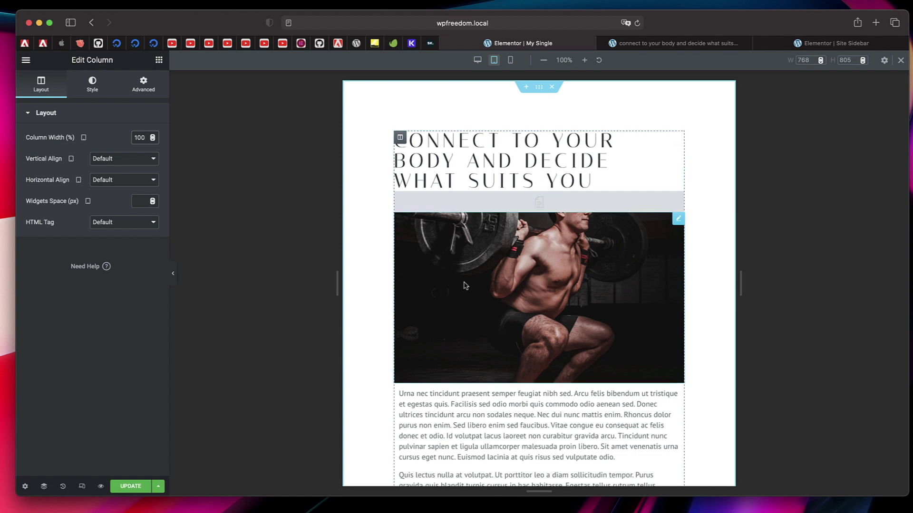
scroll(513, 176, down, 15)
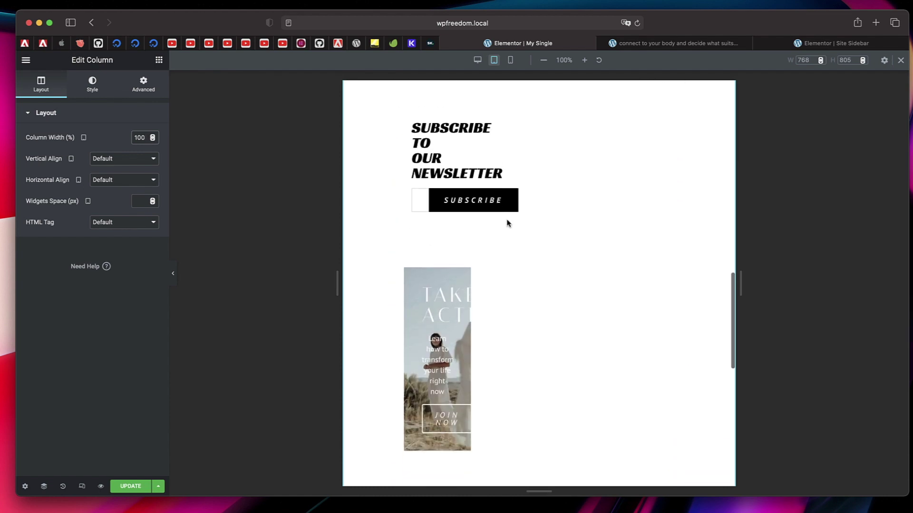
scroll(507, 219, up, 4)
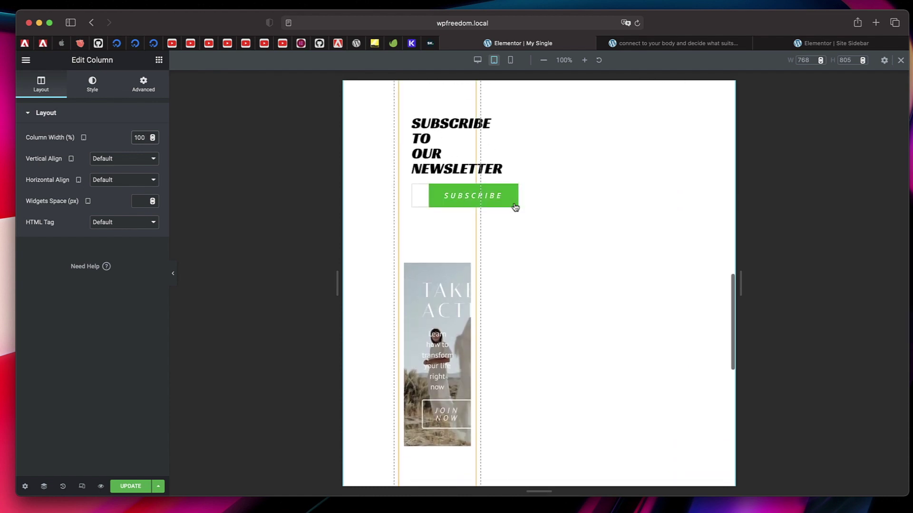
scroll(516, 209, up, 1)
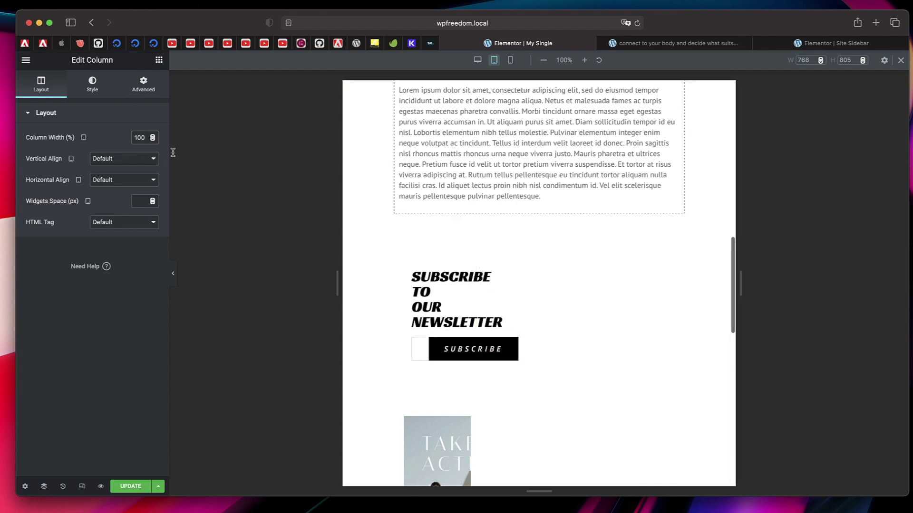
Set the tablet width of the sidebar column to 100% and look over the newsletter form and Take Action block.
click(401, 224)
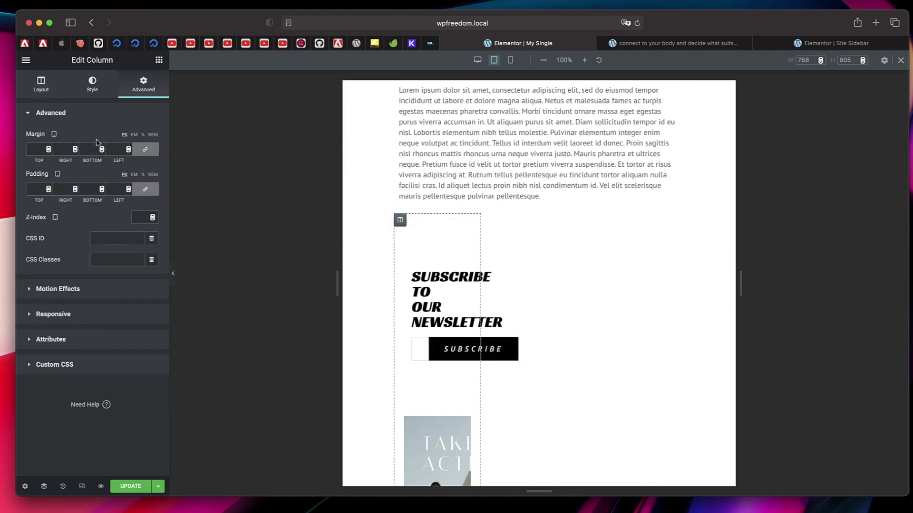
click(41, 84)
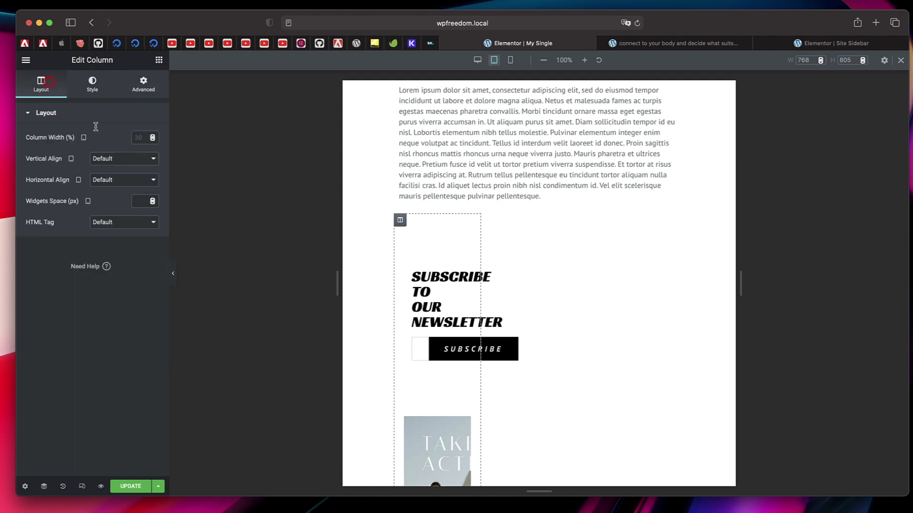
click(139, 139)
text(100)
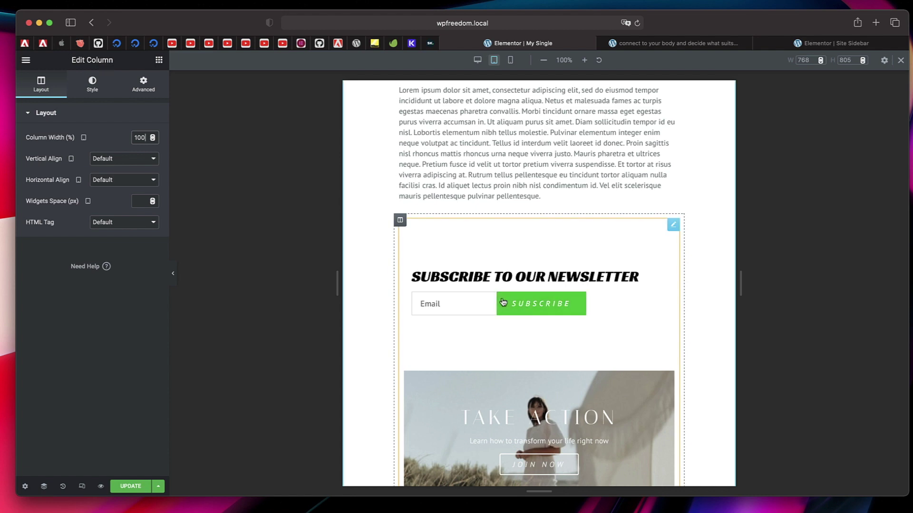
scroll(504, 299, down, 8)
scroll(503, 300, up, 5)
scroll(502, 300, up, 5)
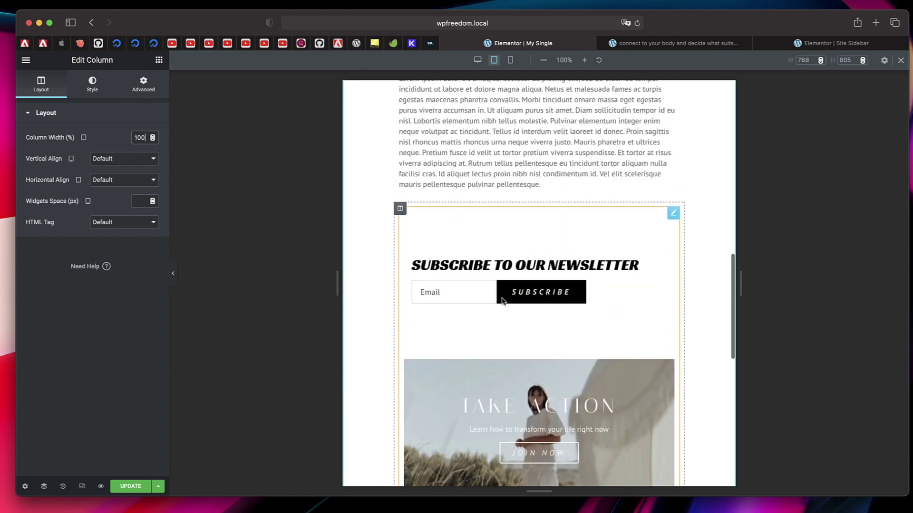
In the mobile layout, try 20 px and settle on 30 px for the post section's padding on all sides.
click(508, 61)
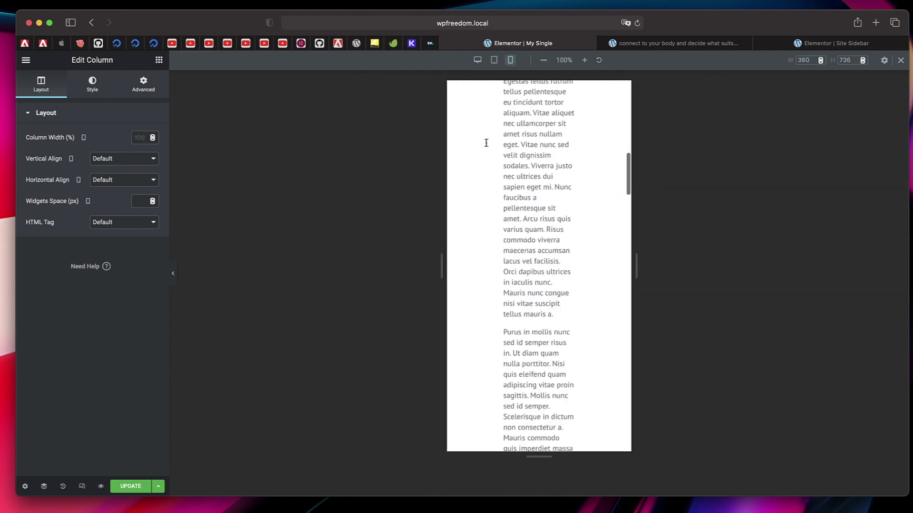
scroll(511, 181, down, 5)
scroll(513, 177, up, 5)
scroll(514, 177, up, 10)
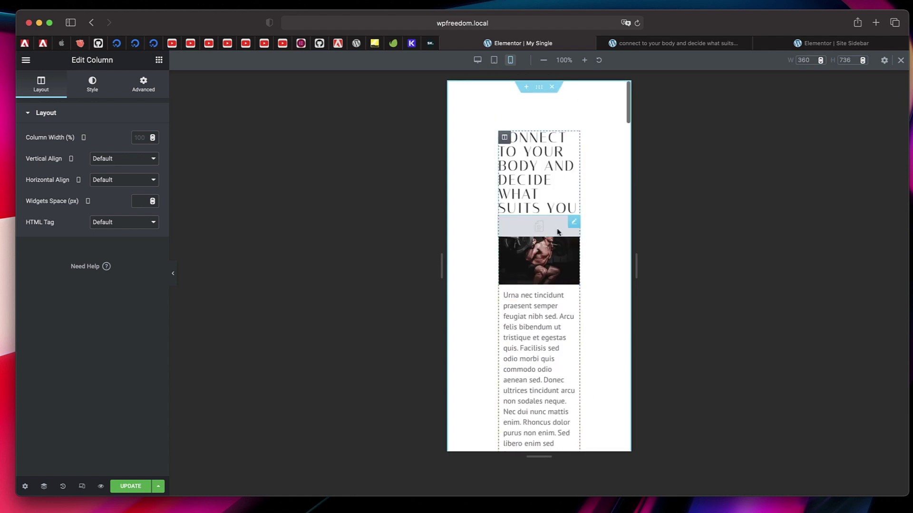
click(539, 87)
click(143, 84)
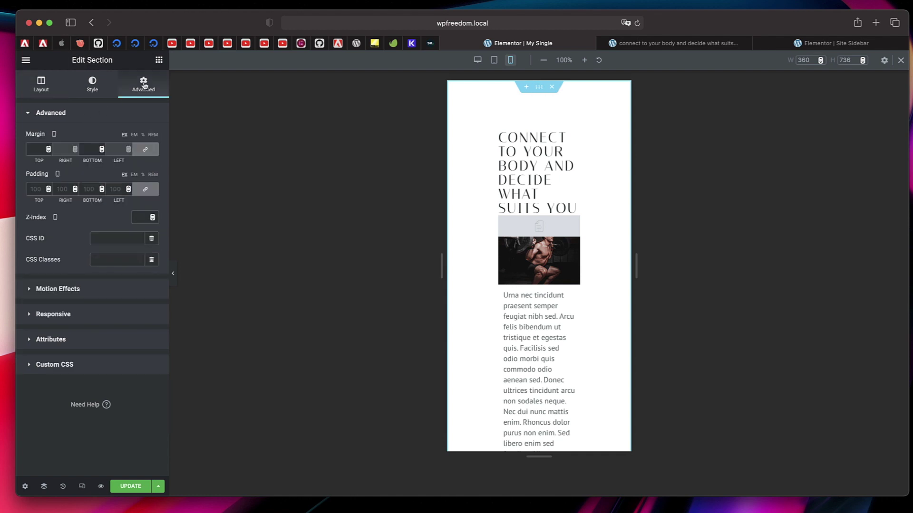
click(37, 189)
text(20)
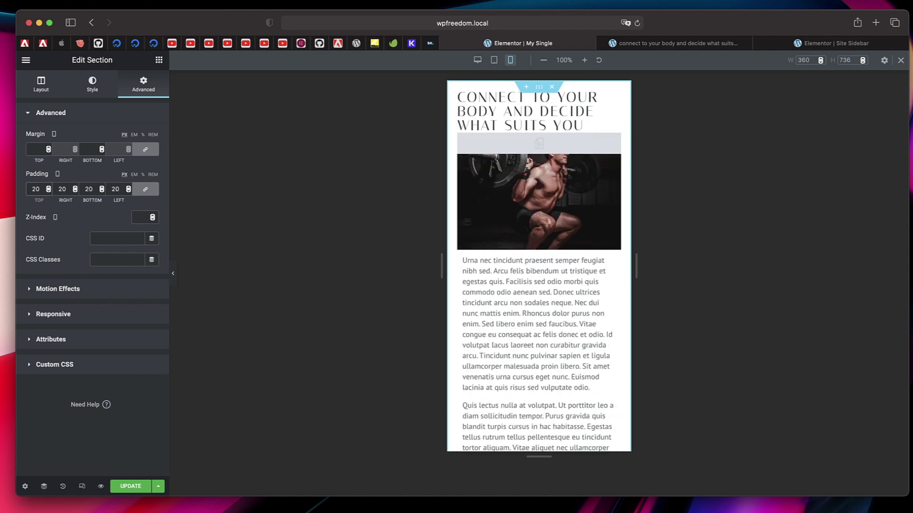
key(BackSpace)
key(BackSpace)
text(030)
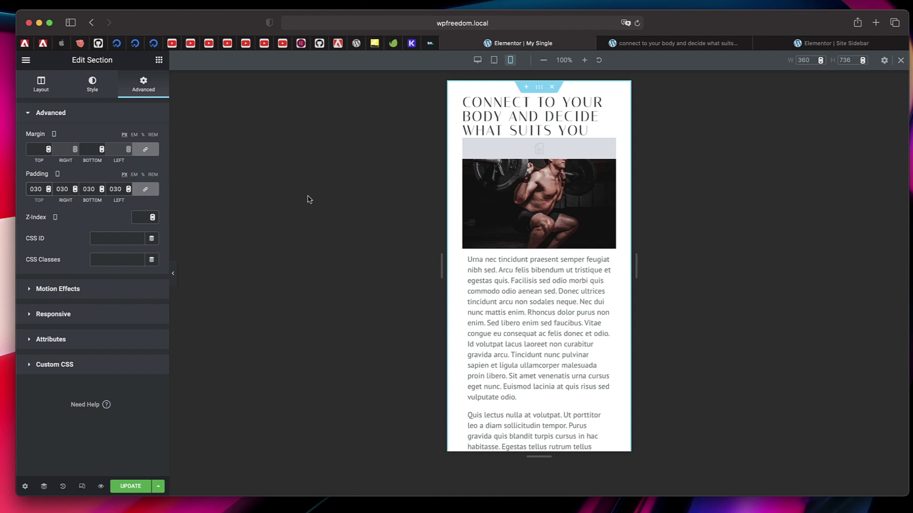
Look over the mobile layout down to the client logos, and compare the tablet and desktop layouts.
scroll(583, 328, down, 20)
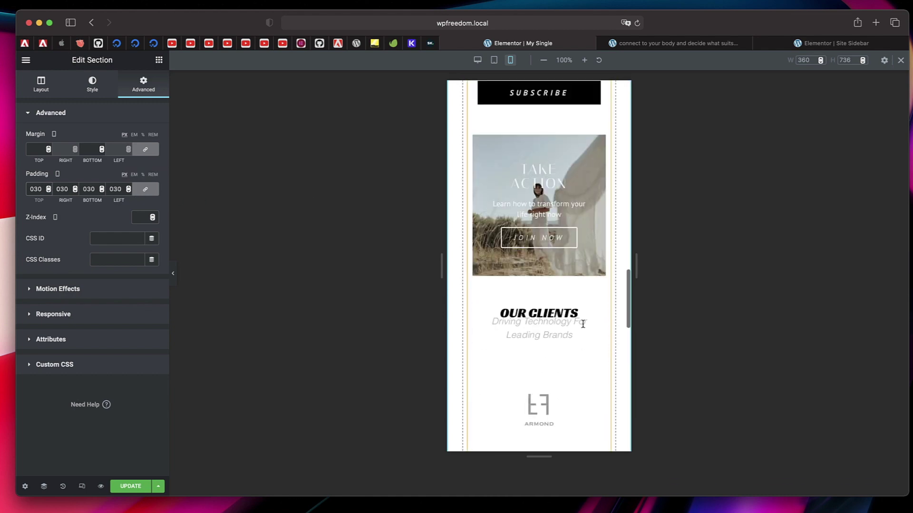
scroll(583, 324, down, 5)
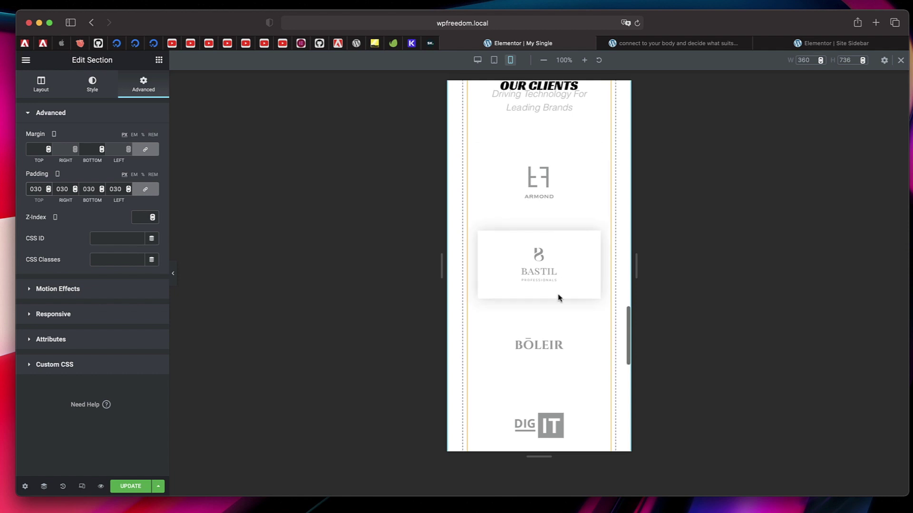
scroll(560, 298, down, 4)
scroll(555, 211, up, 15)
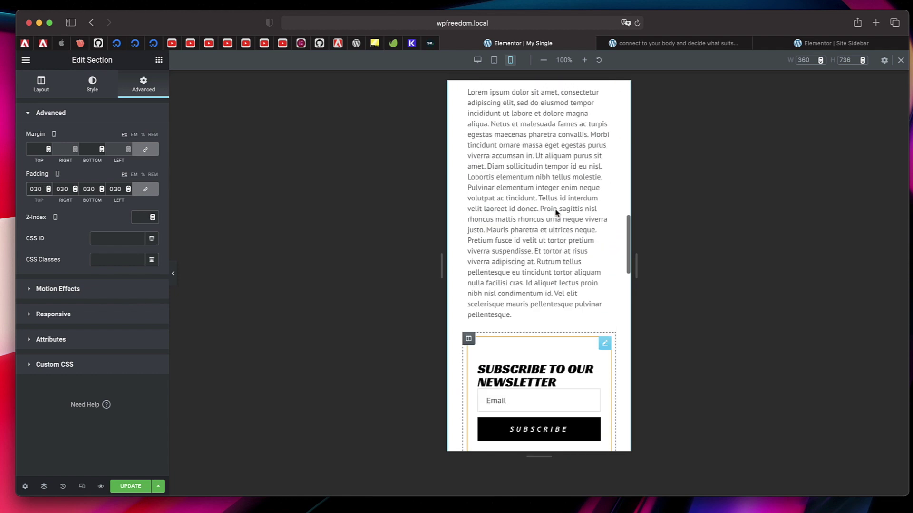
scroll(556, 212, up, 5)
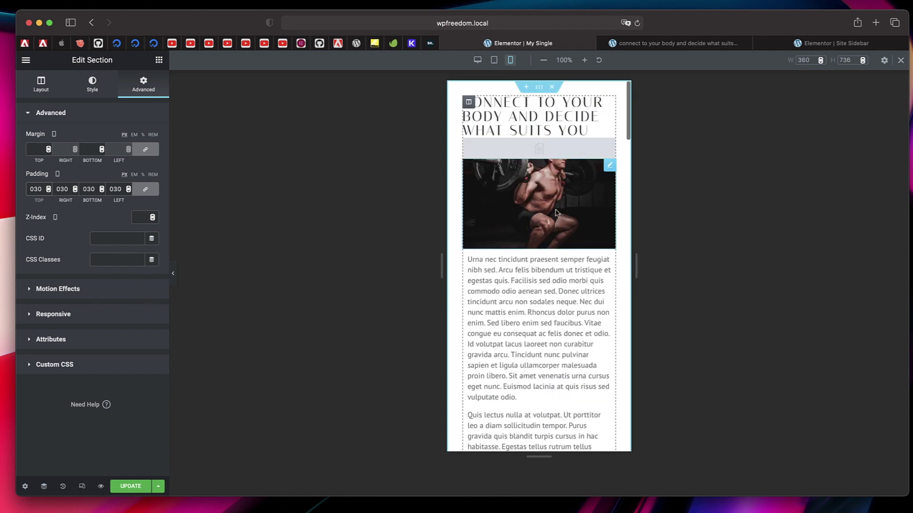
click(494, 60)
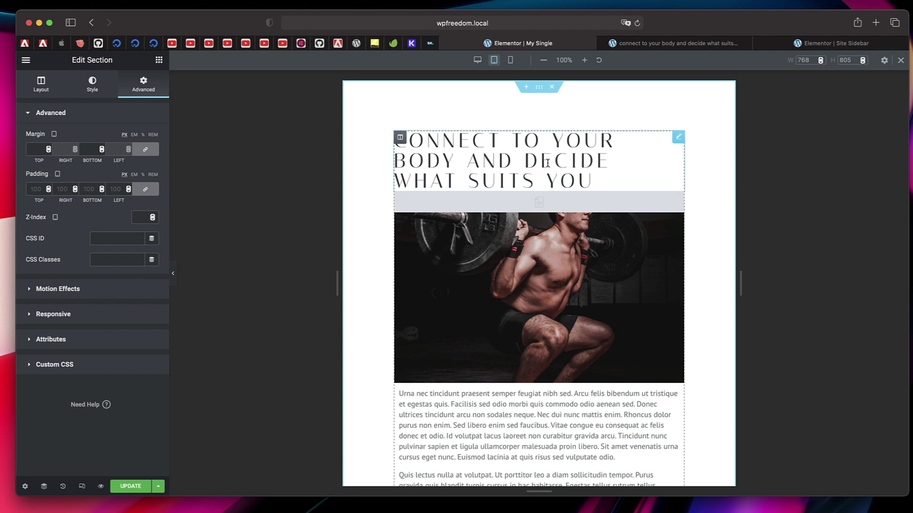
click(477, 60)
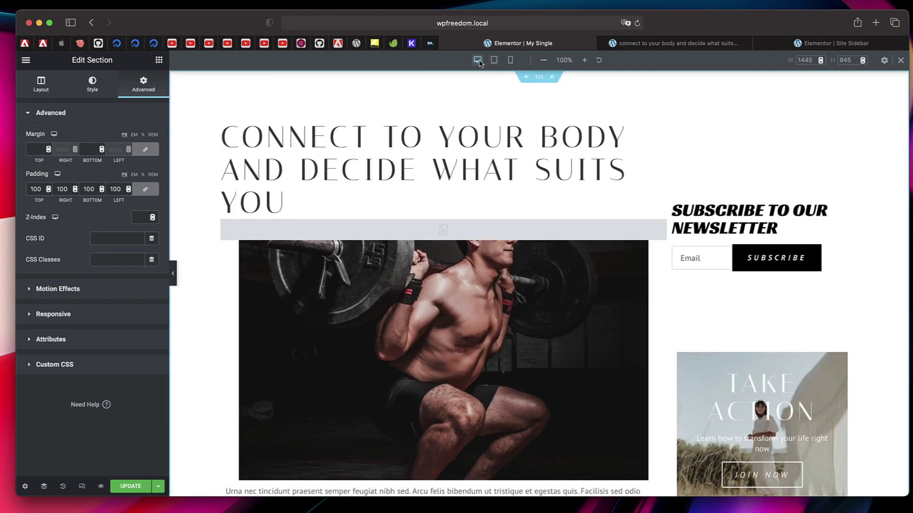
Update the My Single template and preview it in a separate tab.
click(129, 486)
click(102, 486)
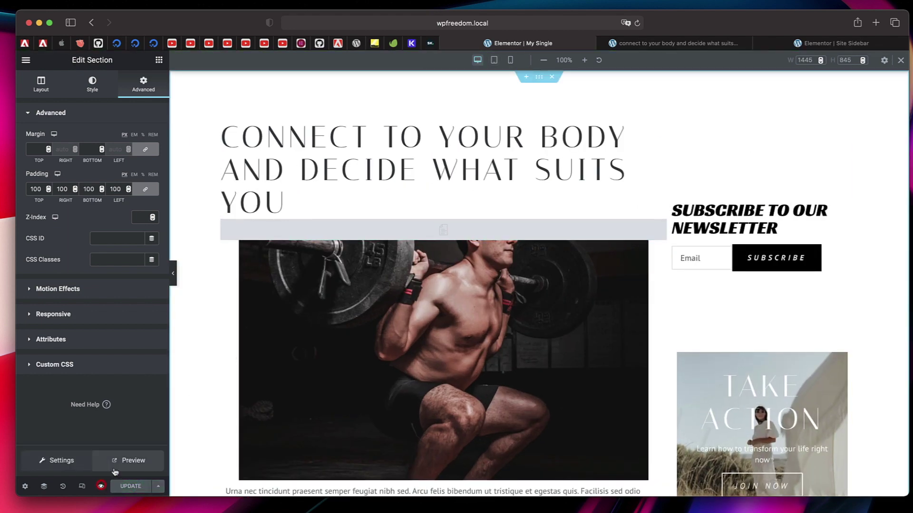
click(121, 459)
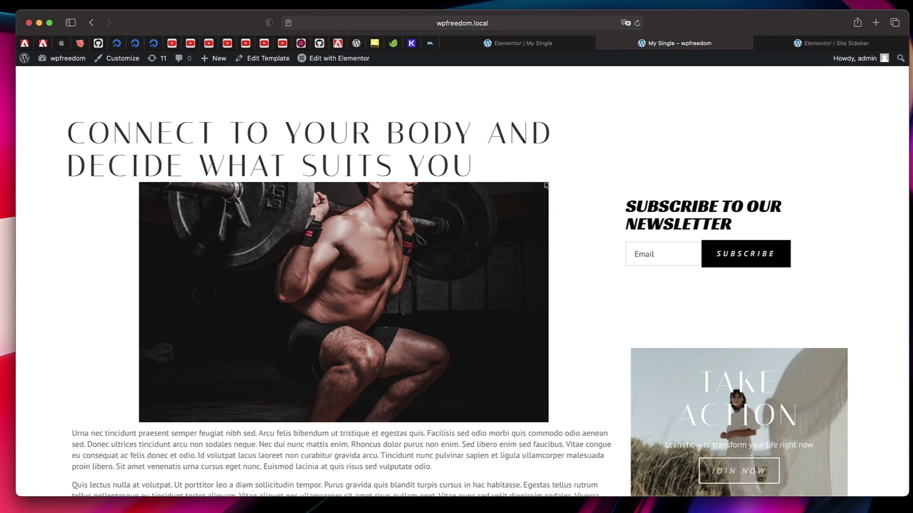
Narrow the browser window to examine the stacked post and sidebar down to the client logos, and widen it again.
drag(17, 195, 400, 180)
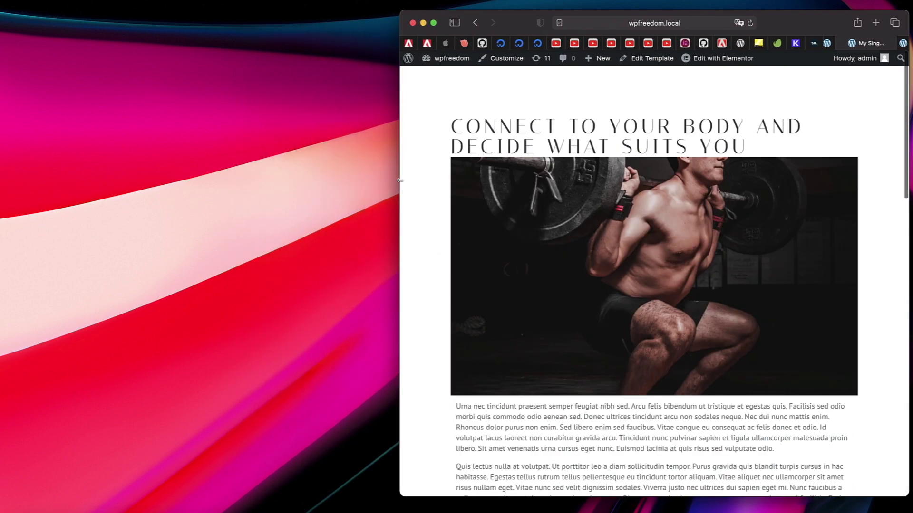
scroll(666, 224, down, 15)
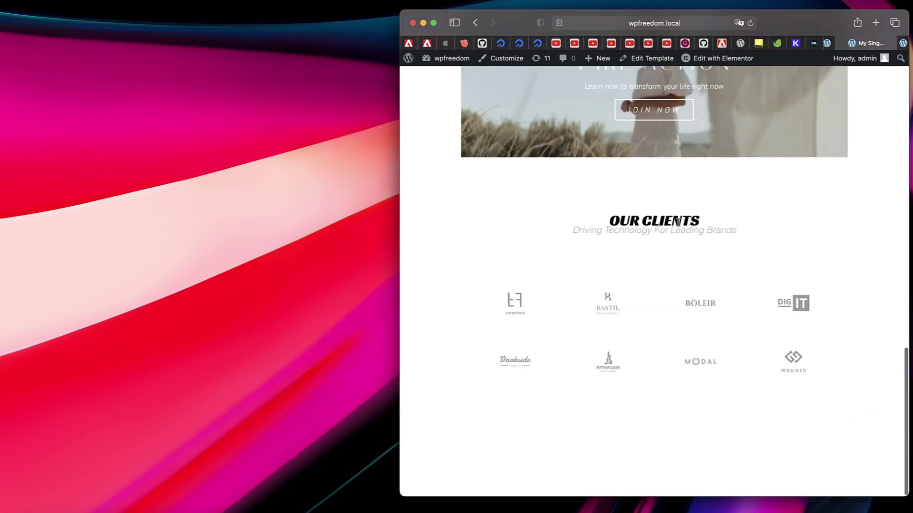
scroll(678, 222, up, 6)
scroll(679, 223, up, 5)
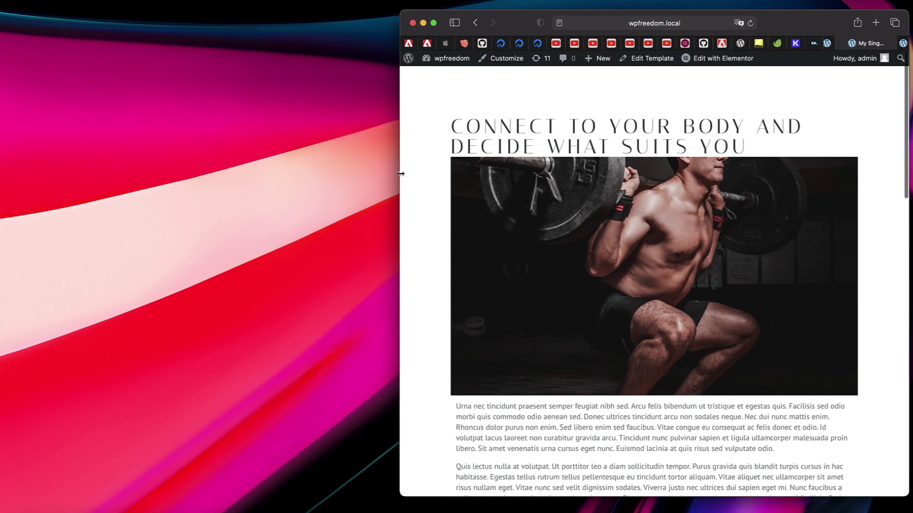
drag(400, 174, 13, 172)
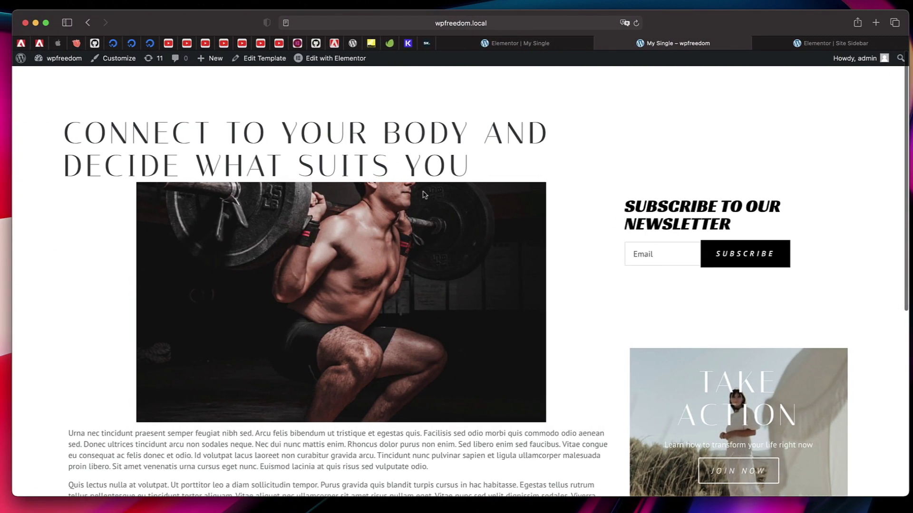
Return to the My Single editor and look over the post and sidebar in the desktop layout.
click(554, 43)
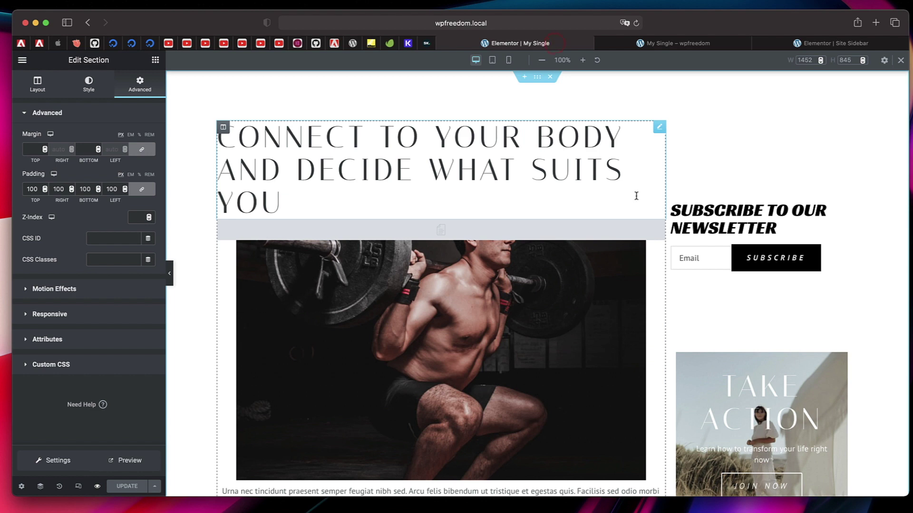
scroll(750, 333, down, 4)
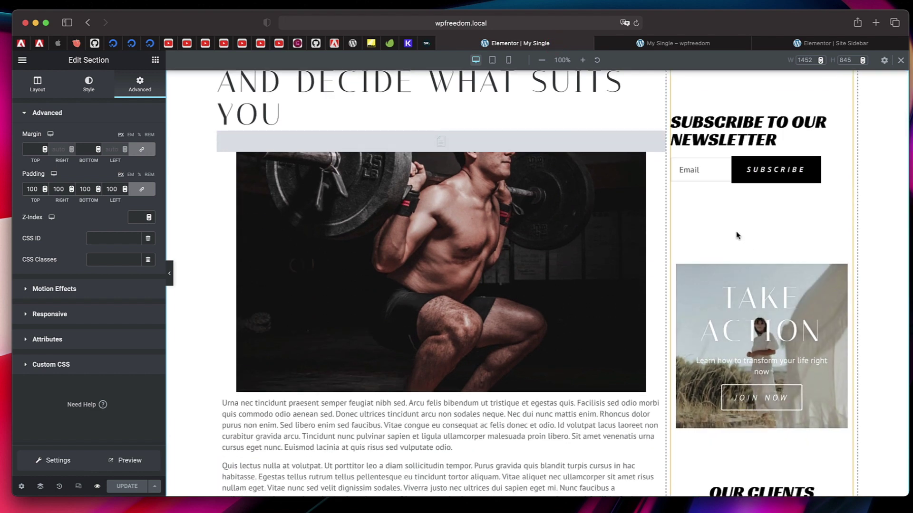
scroll(737, 236, up, 4)
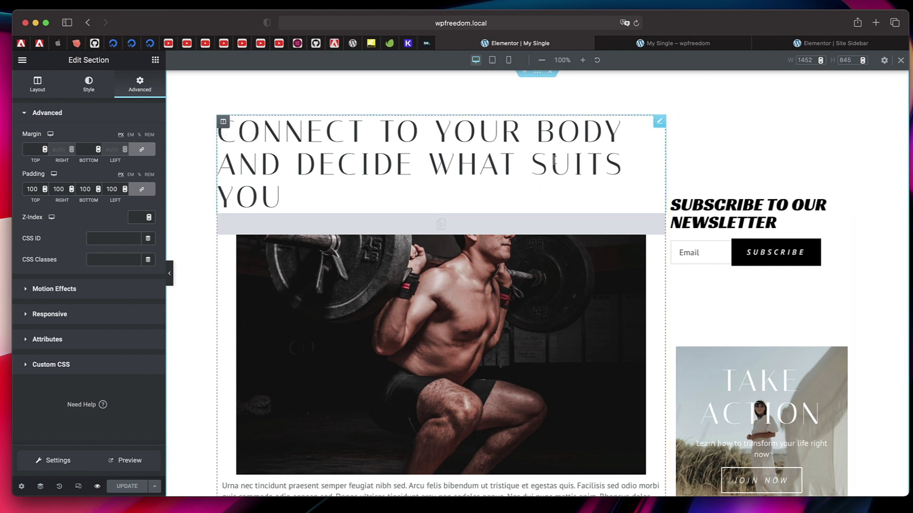
Exit the responsive preview and look over the desktop sidebar from the newsletter form down to the client logos.
scroll(554, 159, up, 1)
click(899, 62)
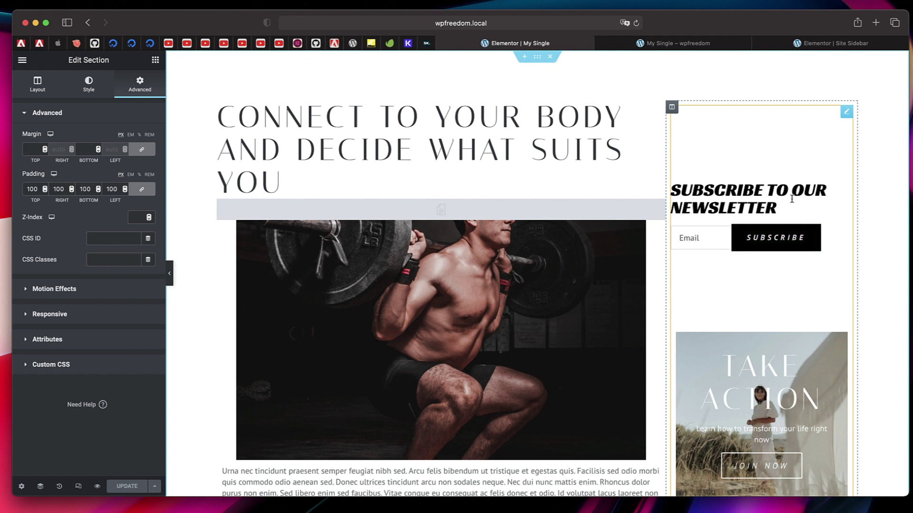
scroll(792, 199, down, 5)
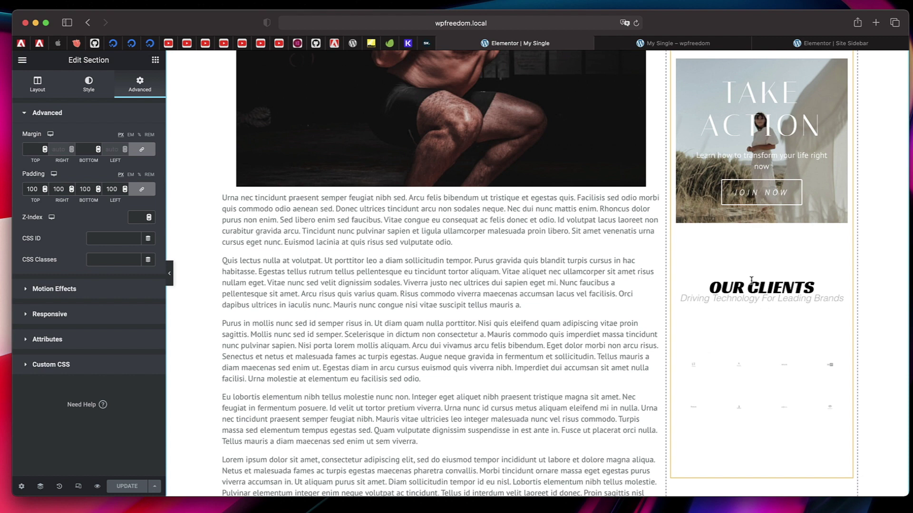
scroll(789, 219, up, 2)
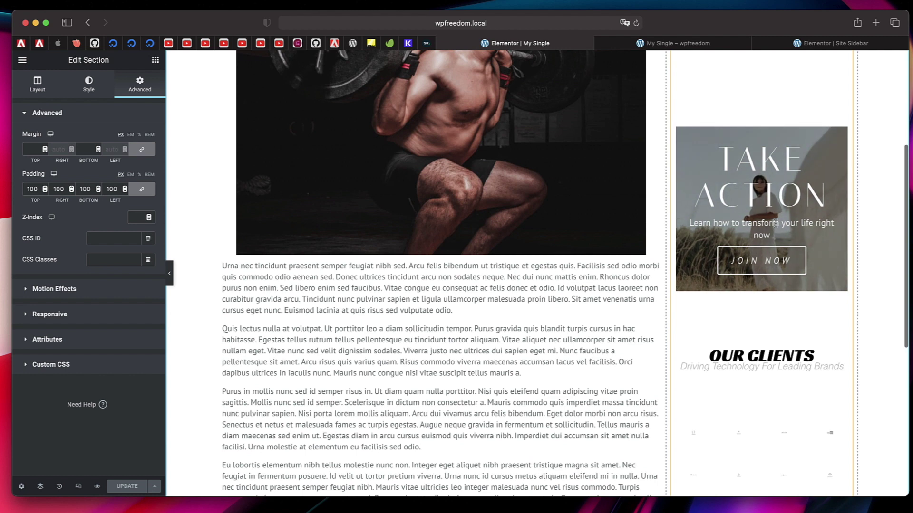
scroll(788, 218, up, 3)
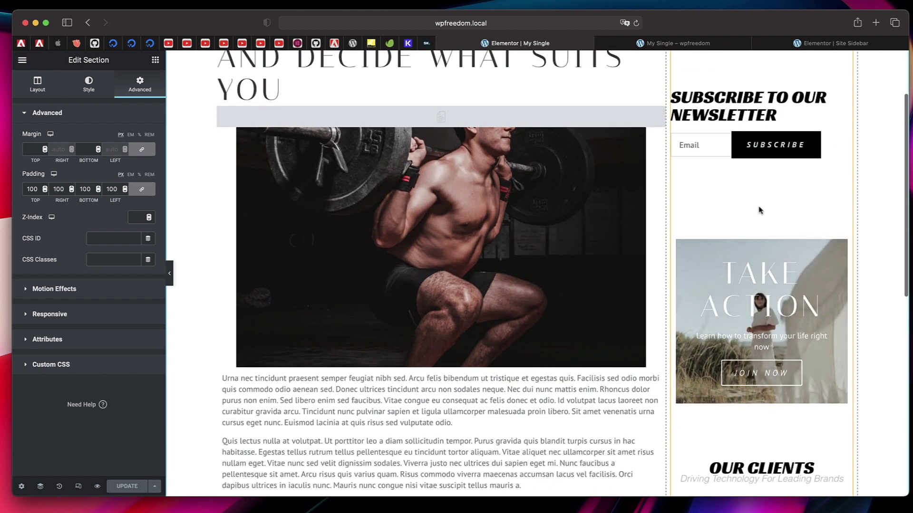
Look over the Site Sidebar template and the My Single preview, and return to the My Single editor.
click(826, 45)
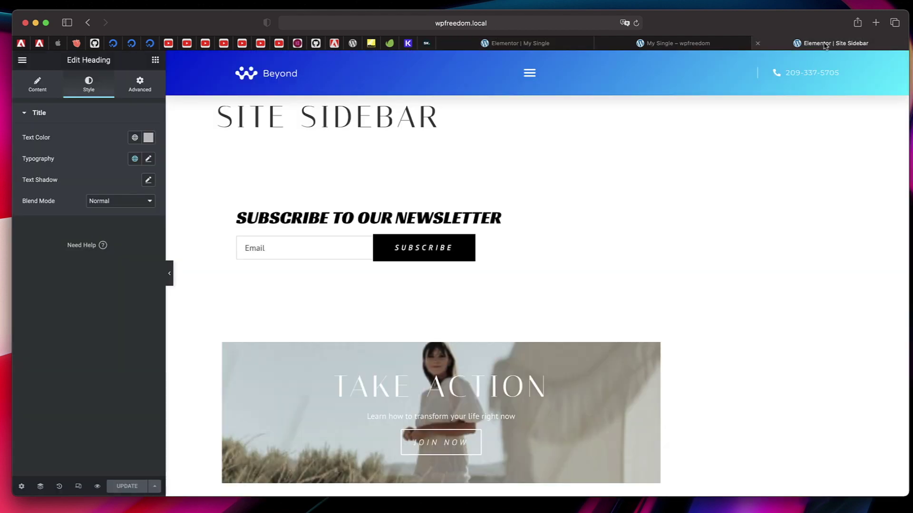
scroll(645, 224, down, 2)
scroll(465, 264, up, 2)
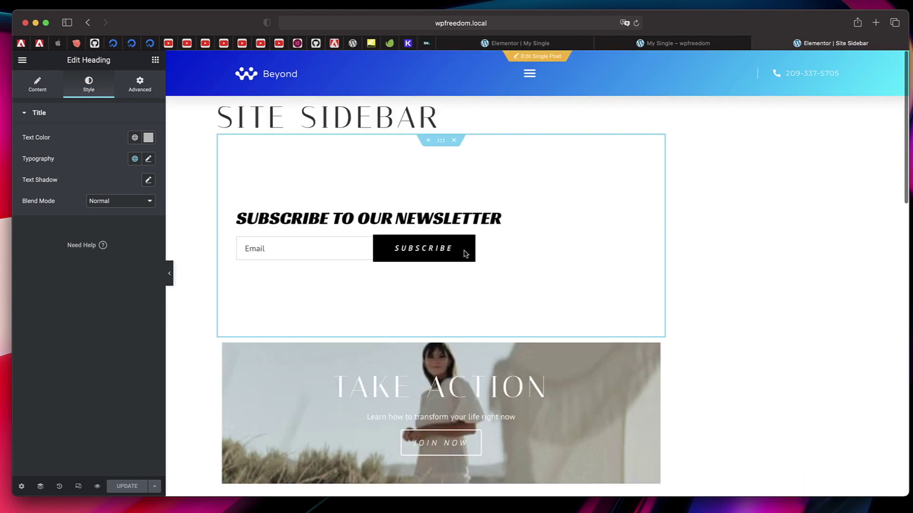
click(671, 43)
click(566, 46)
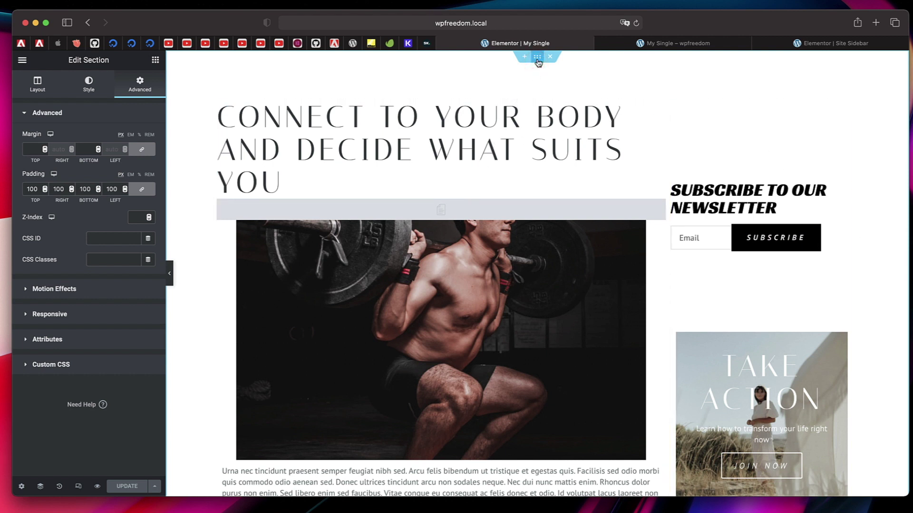
Give the main section a classic background in the light greyish pink #E1D8D9.
click(90, 84)
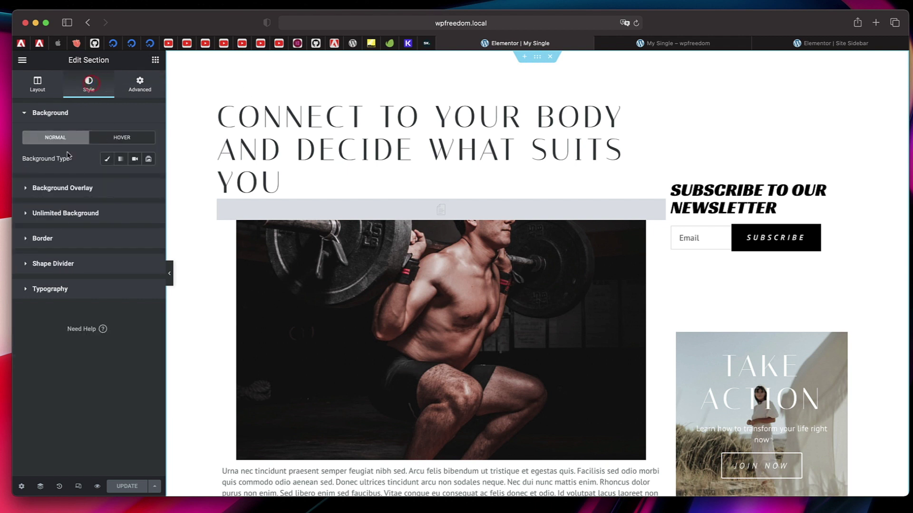
click(107, 160)
click(149, 179)
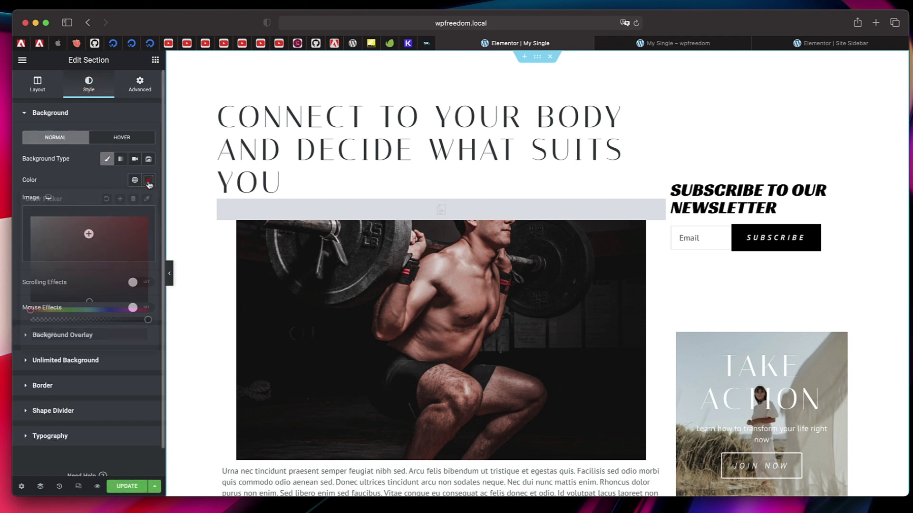
drag(38, 227, 35, 228)
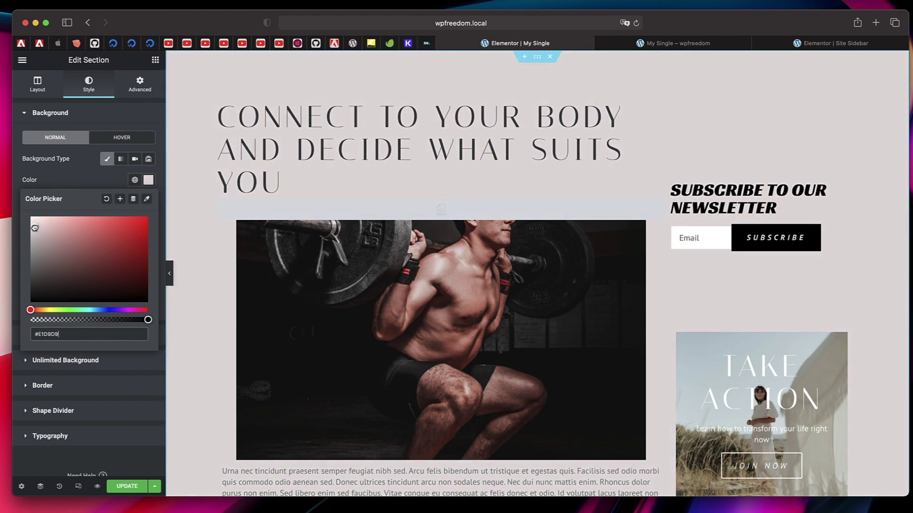
Give the post content column a classic background in white, #FFFFFF.
click(225, 109)
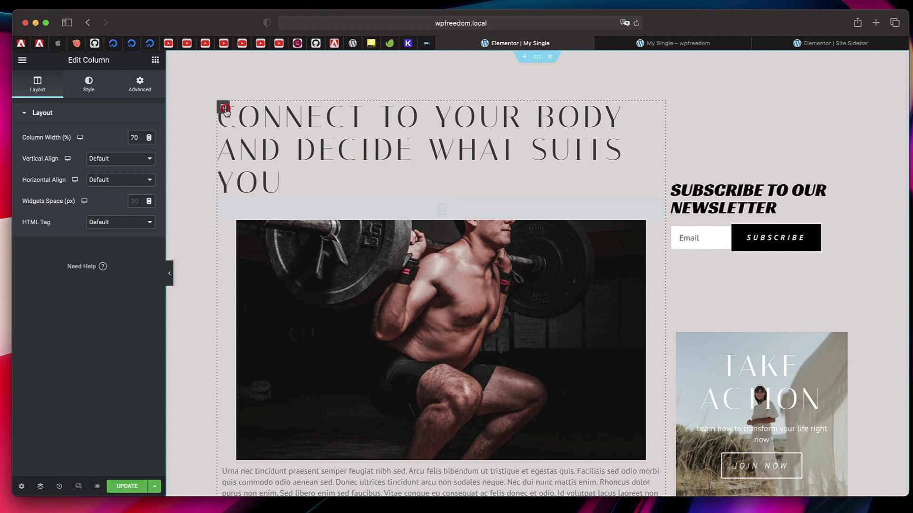
click(89, 81)
click(121, 160)
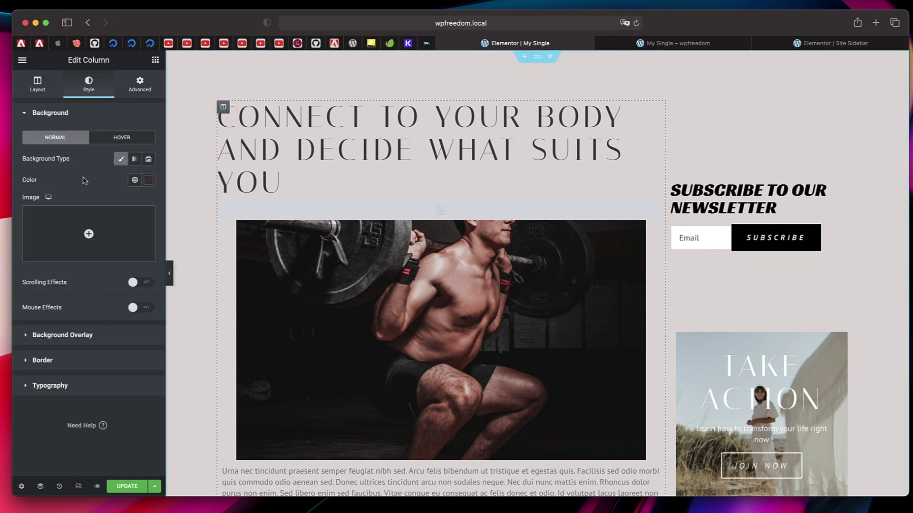
click(149, 180)
click(45, 228)
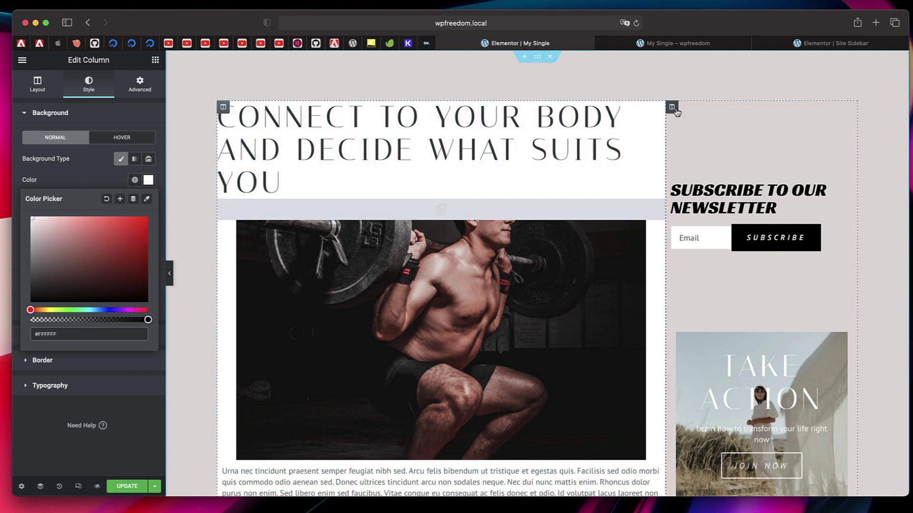
Try a white classic background on the sidebar column and clear that color again.
click(672, 107)
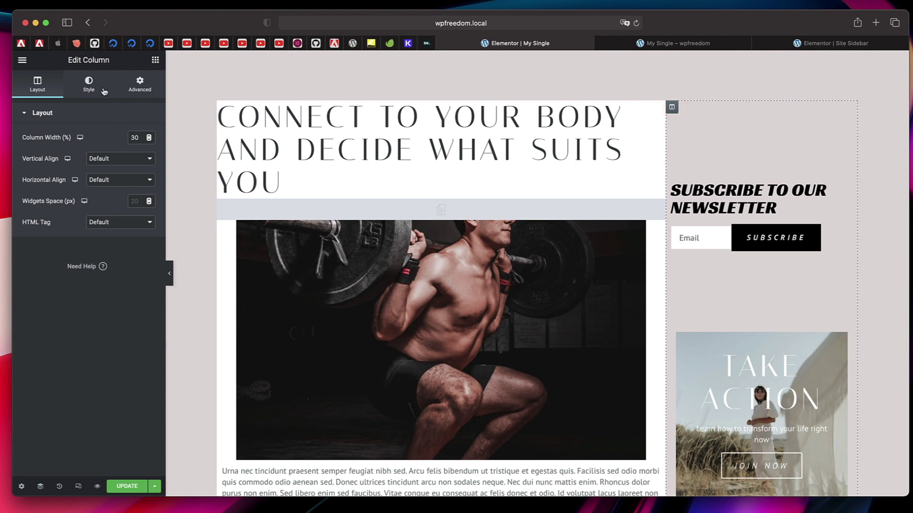
click(89, 89)
click(121, 160)
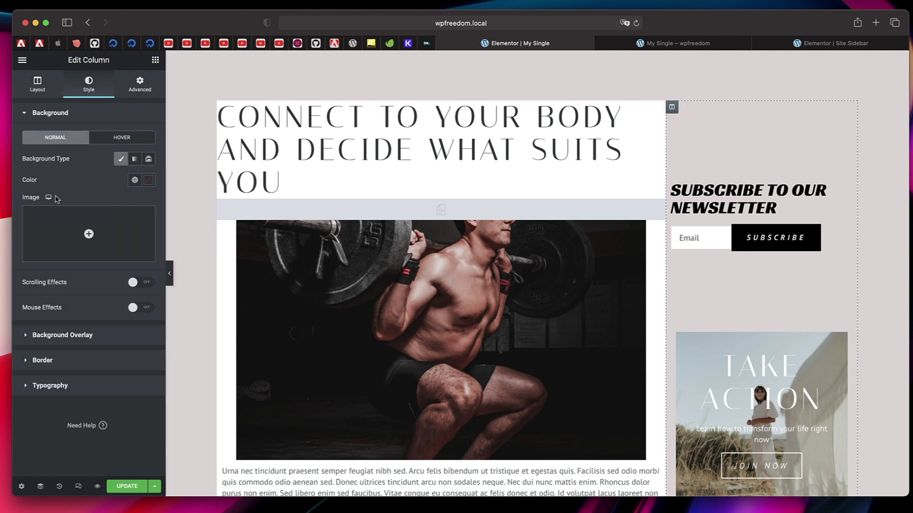
click(148, 180)
drag(49, 233, 16, 206)
click(16, 206)
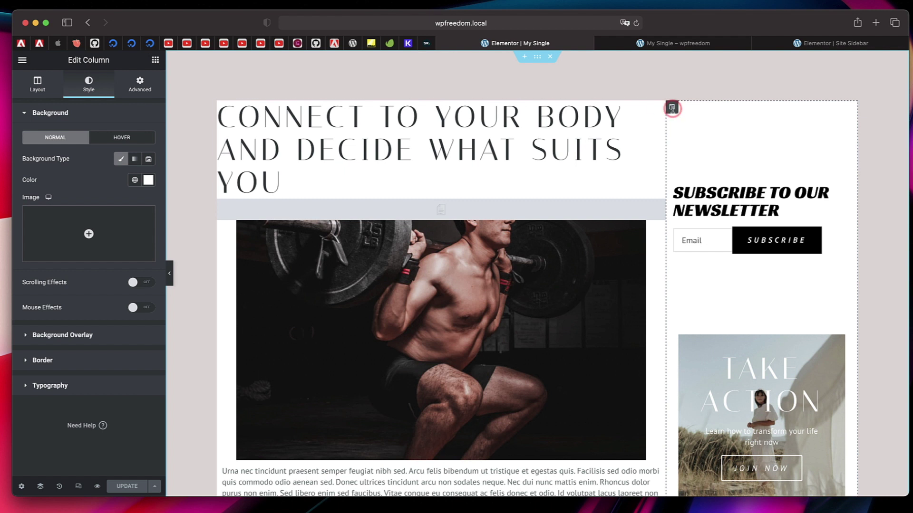
click(149, 181)
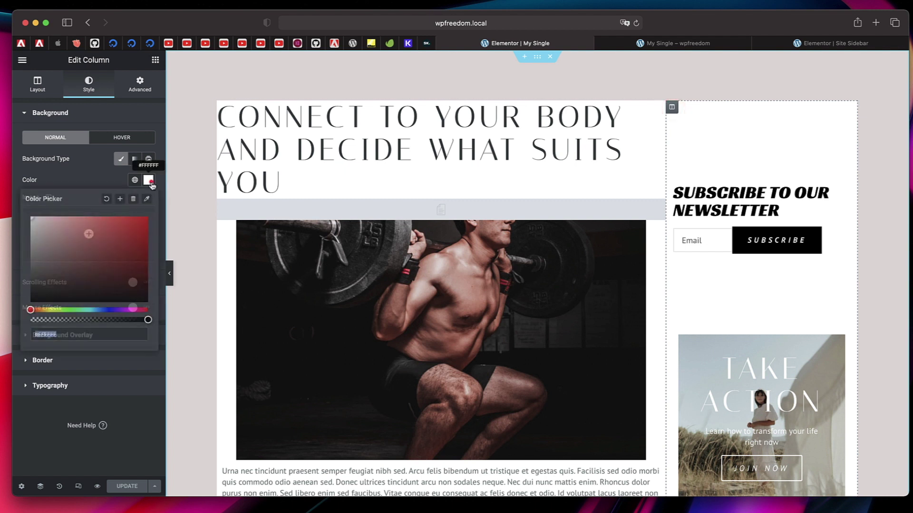
click(106, 200)
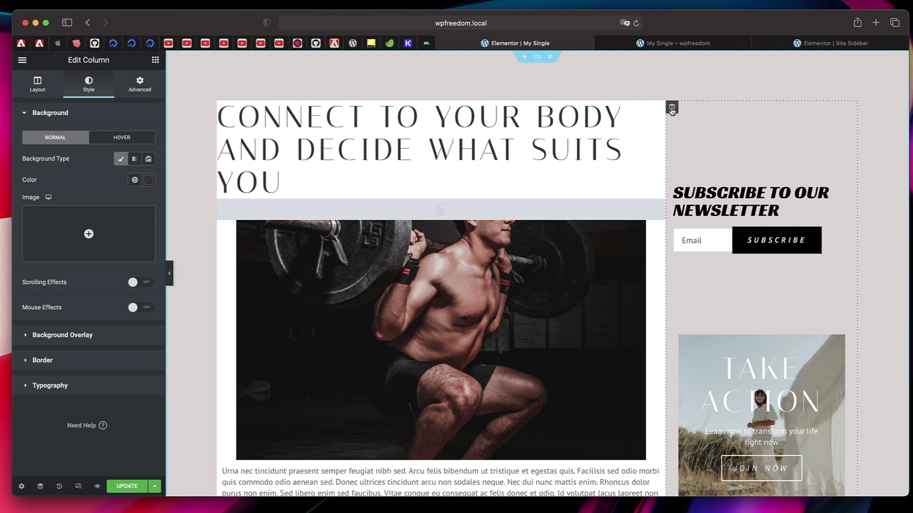
Give the sidebar's Template widget a classic background in white, #FFFFFF.
click(842, 116)
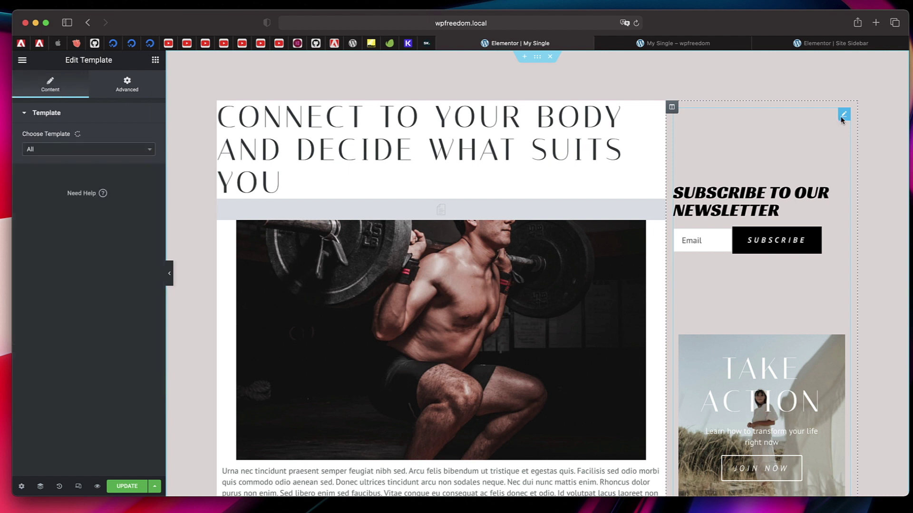
click(129, 91)
scroll(81, 295, down, 3)
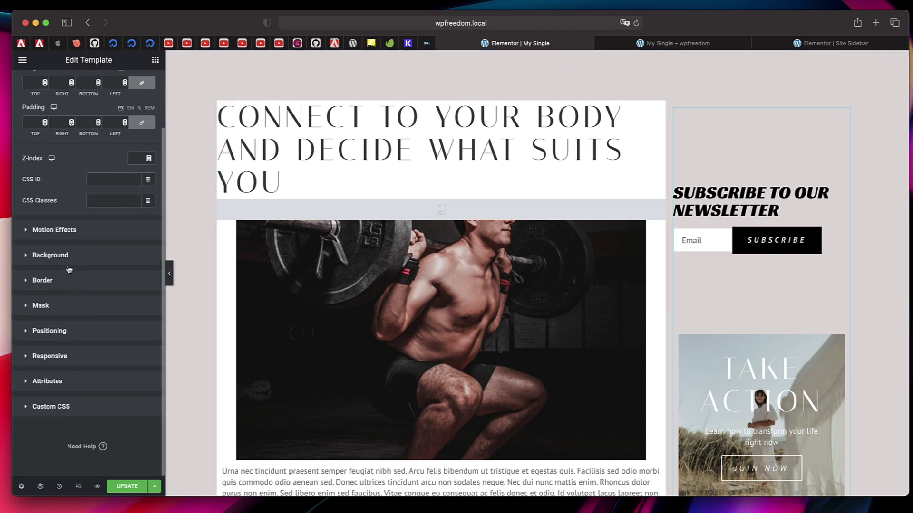
click(66, 260)
click(135, 209)
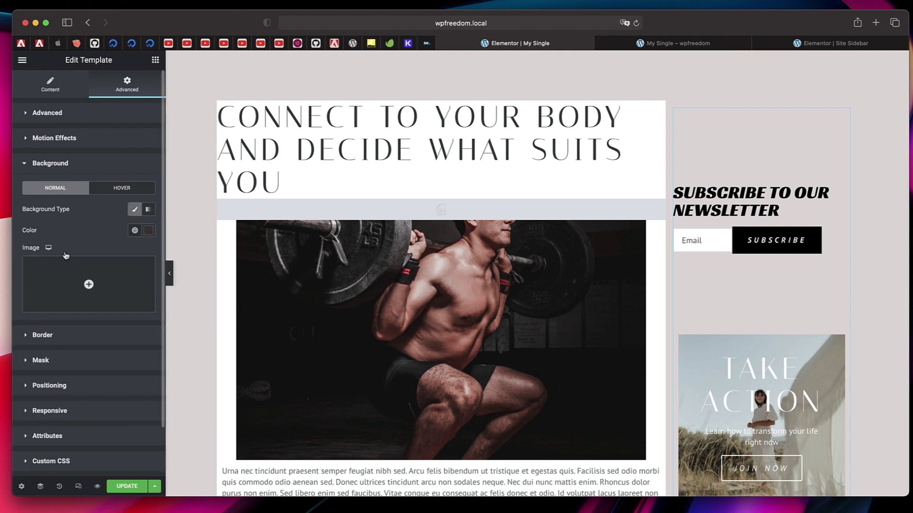
click(148, 232)
click(31, 268)
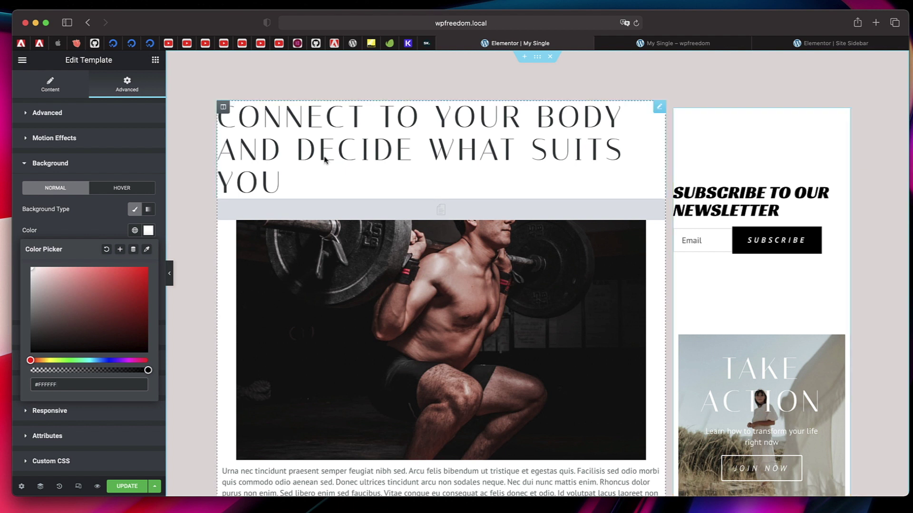
Set the sidebar Template widget's padding to 10 px on all sides and check the sidebar down to the client logos.
click(62, 115)
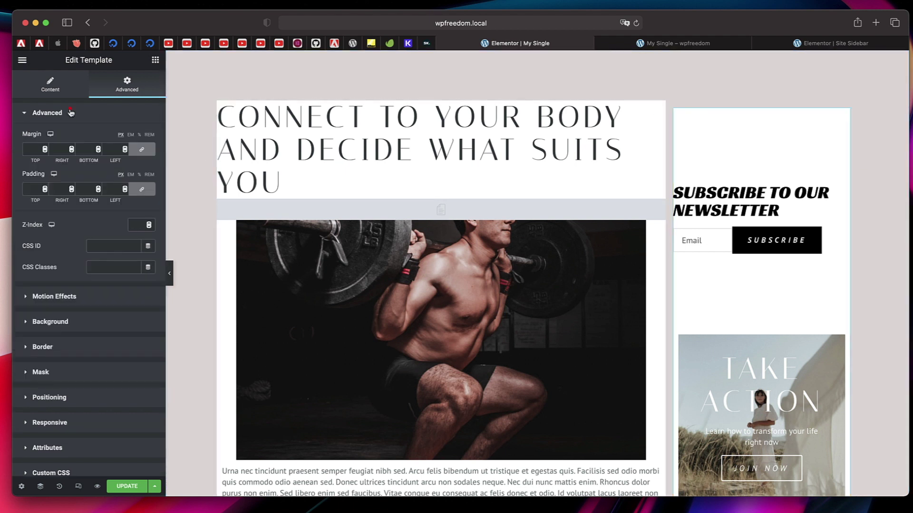
click(32, 189)
text(10)
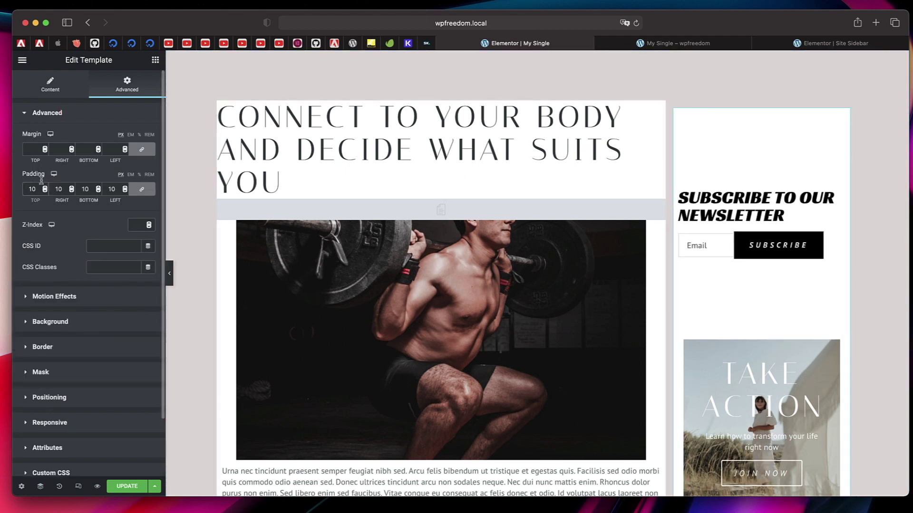
scroll(791, 293, down, 7)
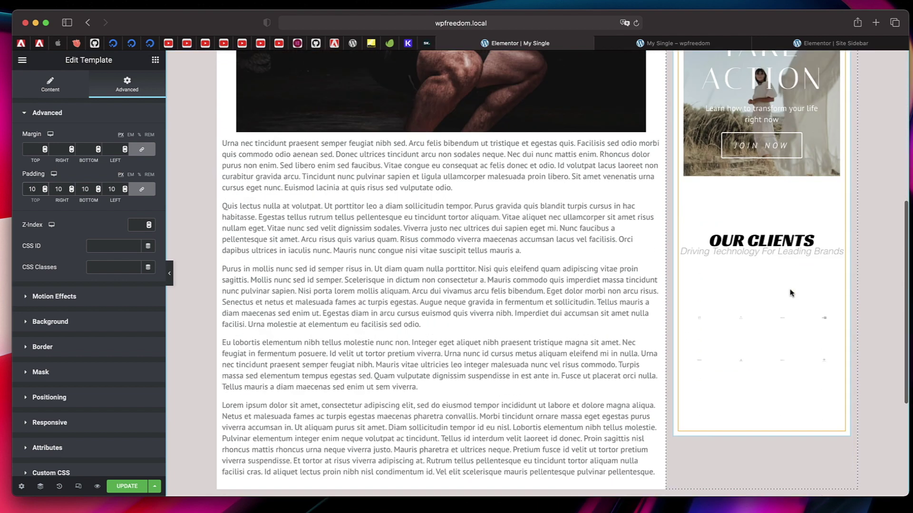
scroll(791, 293, up, 7)
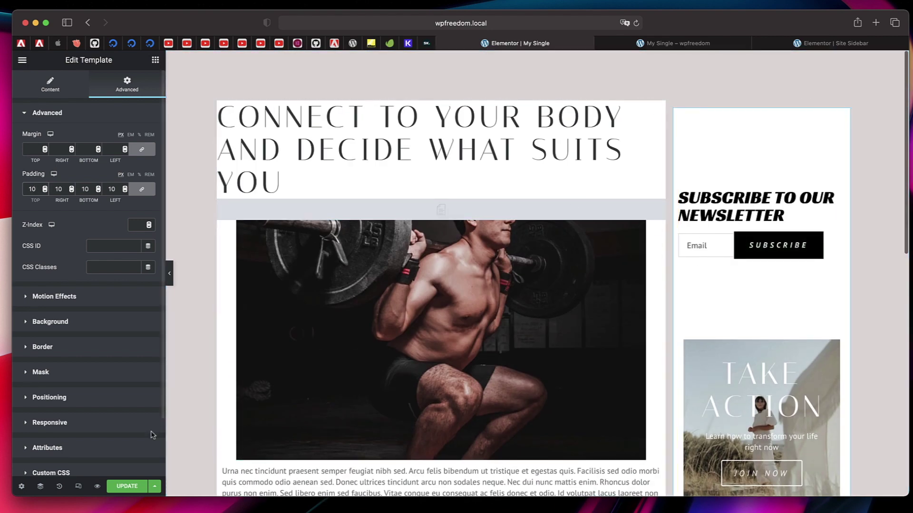
Update the My Single template and switch to its preview page.
click(128, 484)
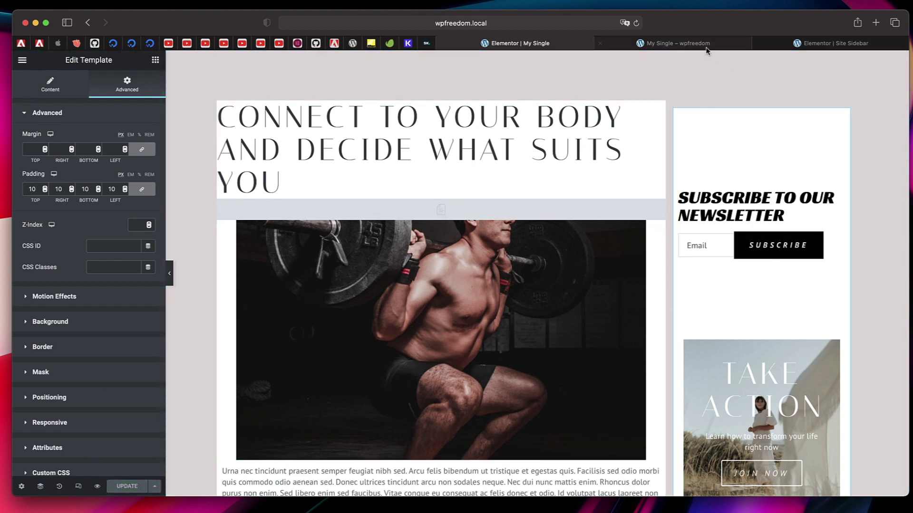
click(726, 44)
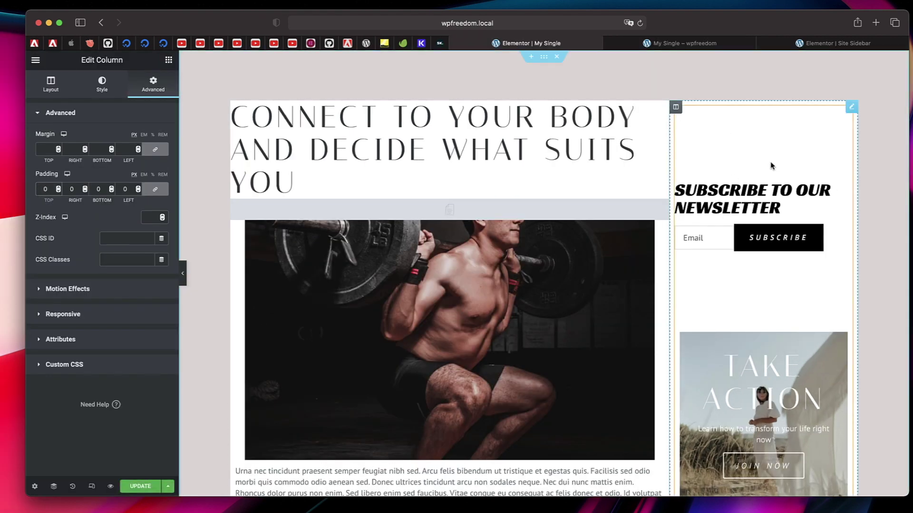
Set the sidebar column's padding to 30 px on all sides, check the sidebar and update the template.
text(30)
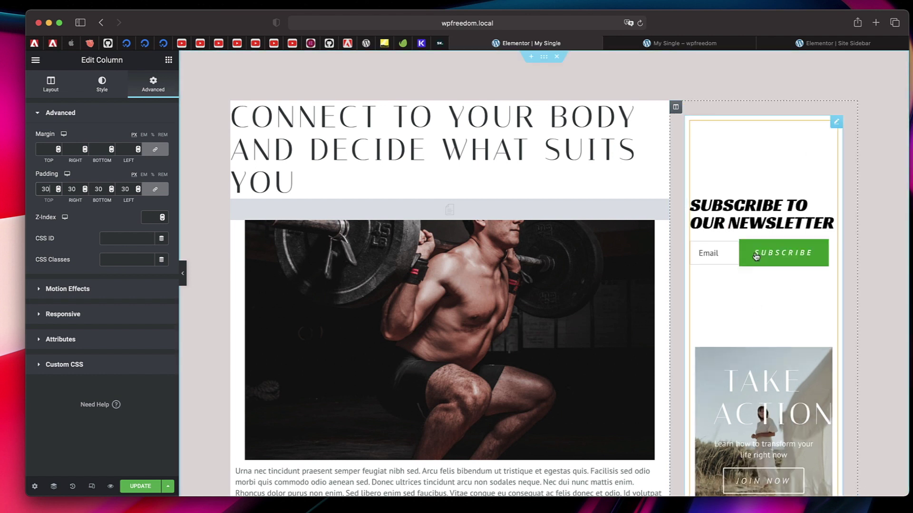
click(835, 127)
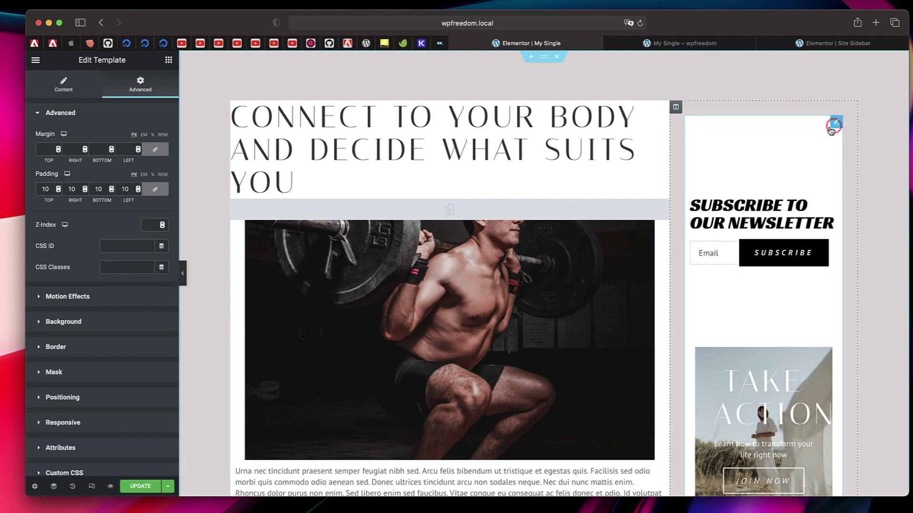
scroll(766, 302, down, 3)
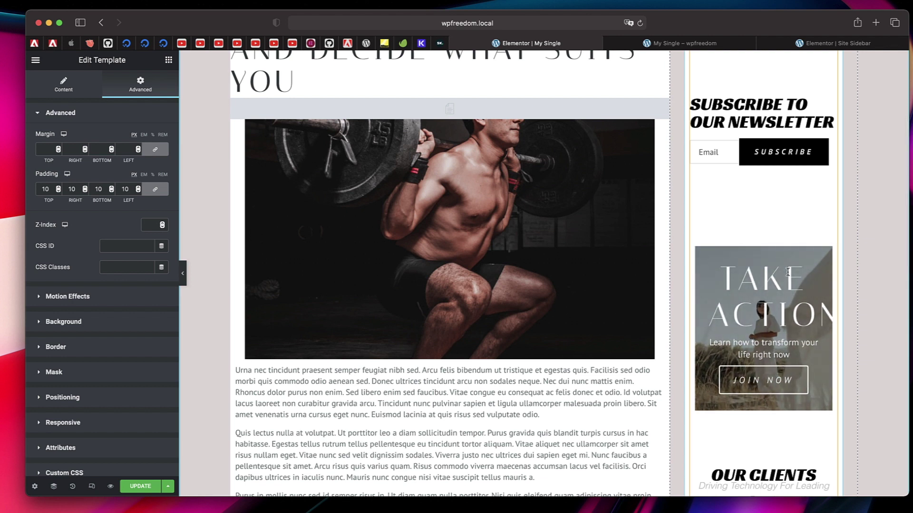
scroll(359, 179, up, 3)
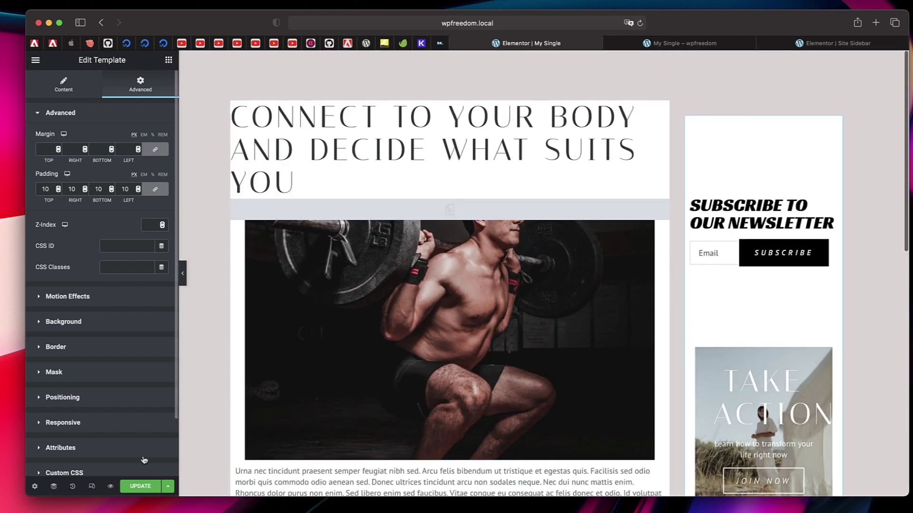
click(140, 485)
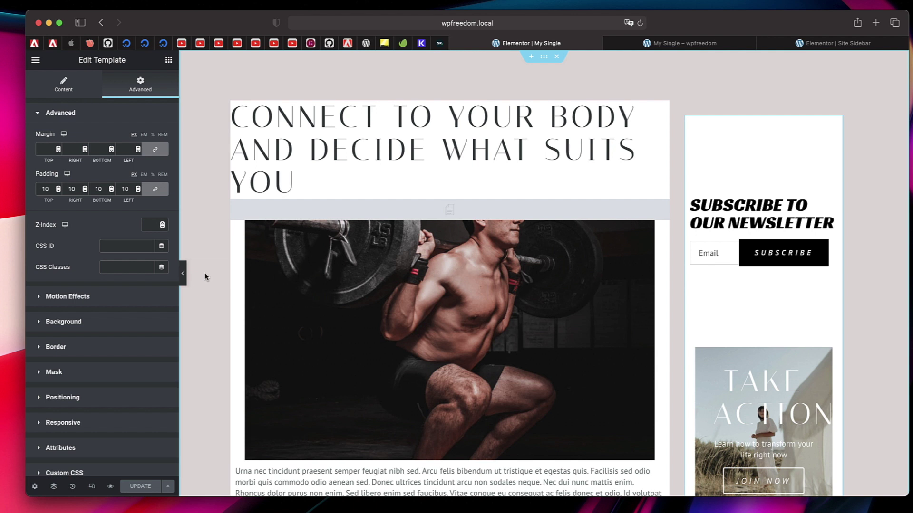
Search Elementor's Finder for "das" and open the WordPress Dashboard in a new tab.
key(super+e)
text(das)
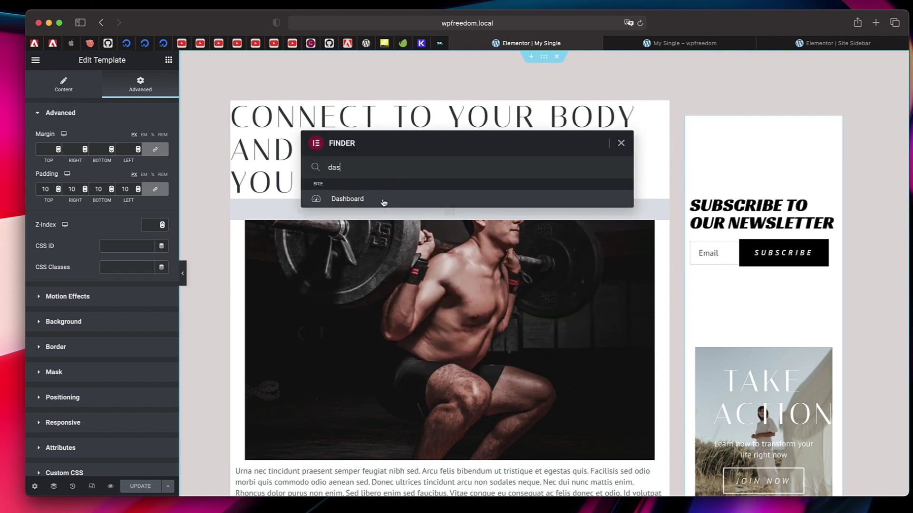
click(383, 201)
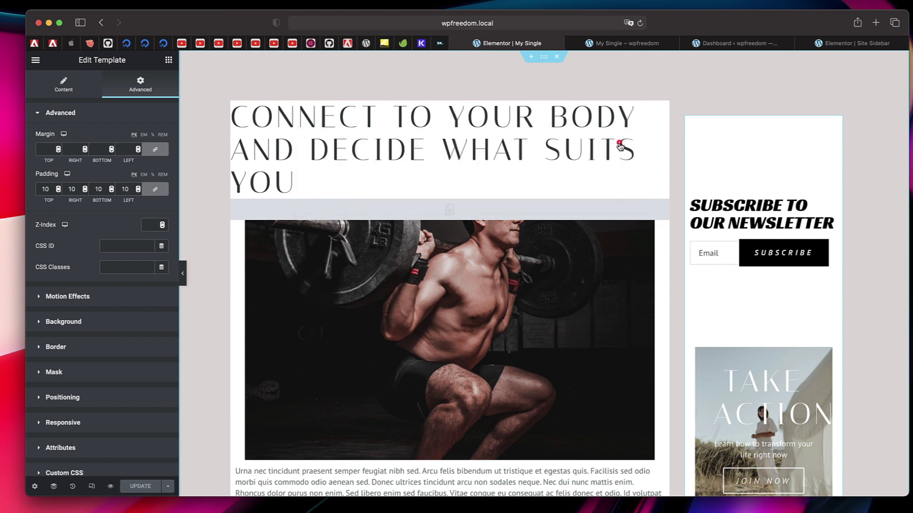
Switch to the WordPress Dashboard and open the Theme Builder's list of Single Post templates.
click(621, 142)
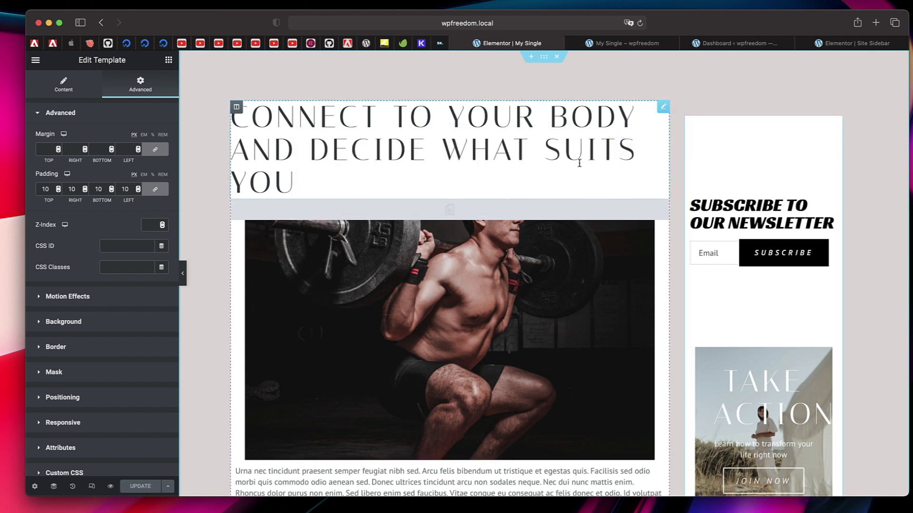
scroll(432, 163, down, 1)
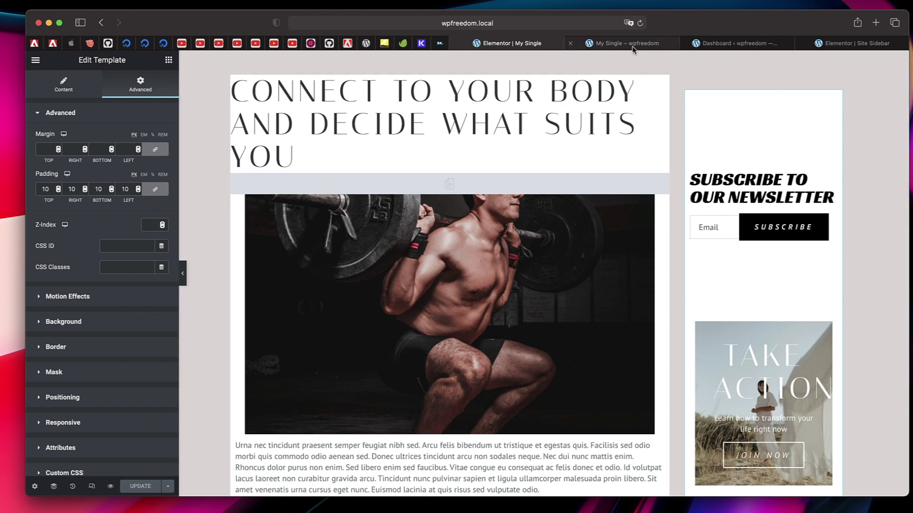
click(749, 46)
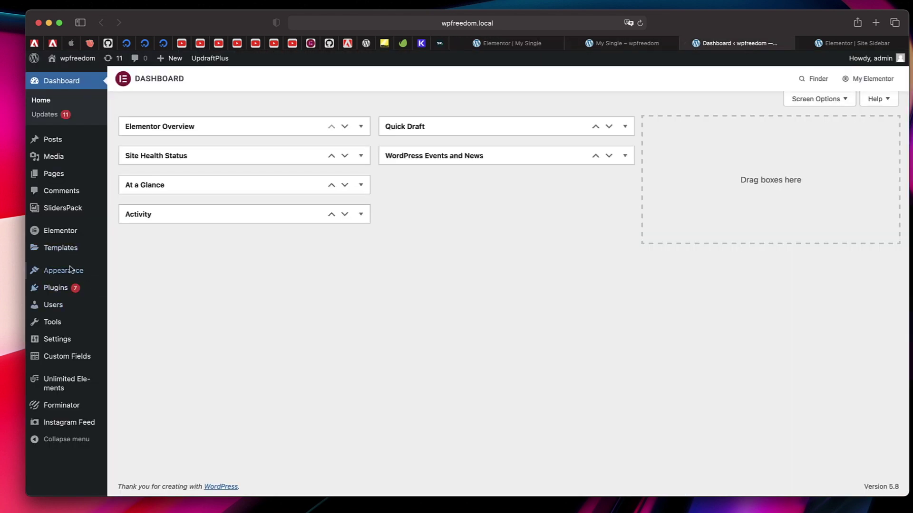
mouse_move(76, 251)
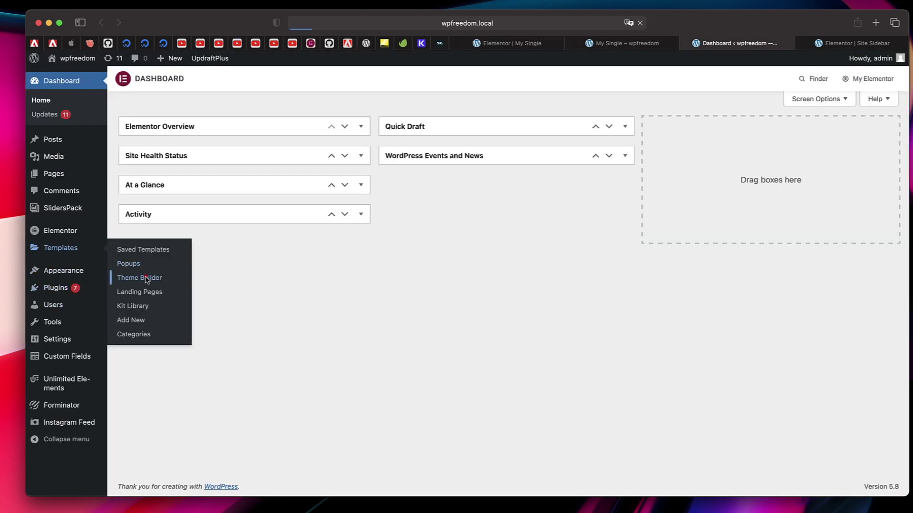
click(145, 278)
mouse_move(197, 303)
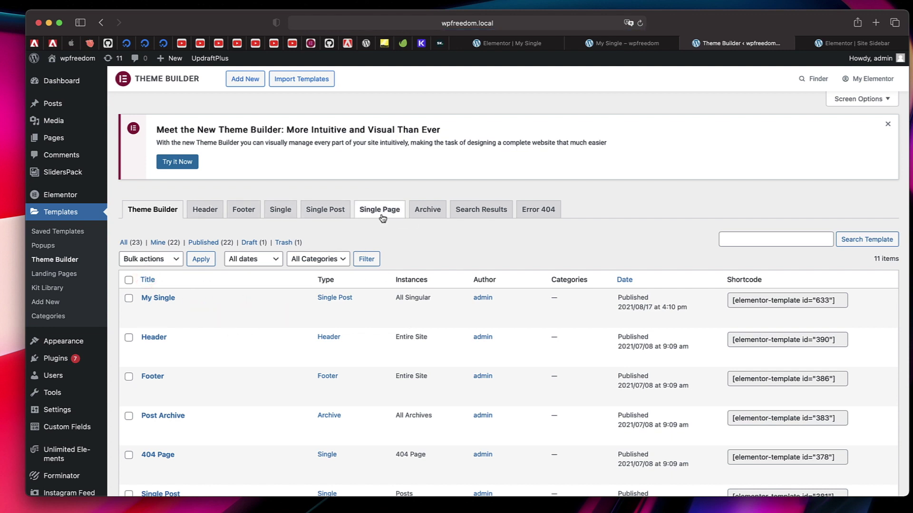
click(332, 213)
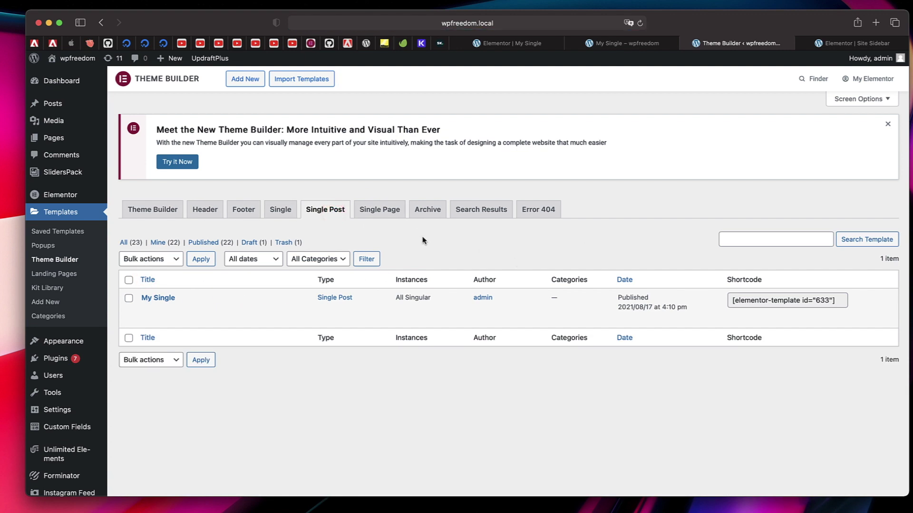
Create a new Single Post template named "Post template".
click(253, 83)
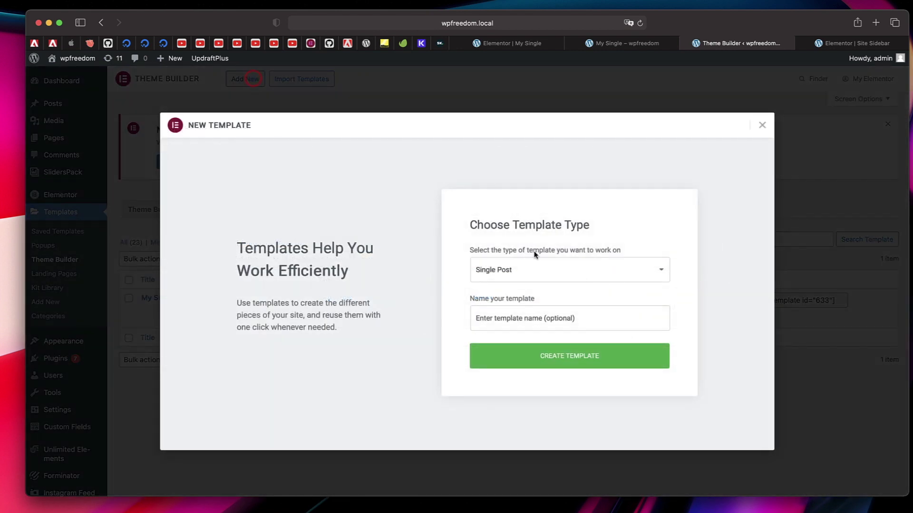
click(508, 319)
text(Post template)
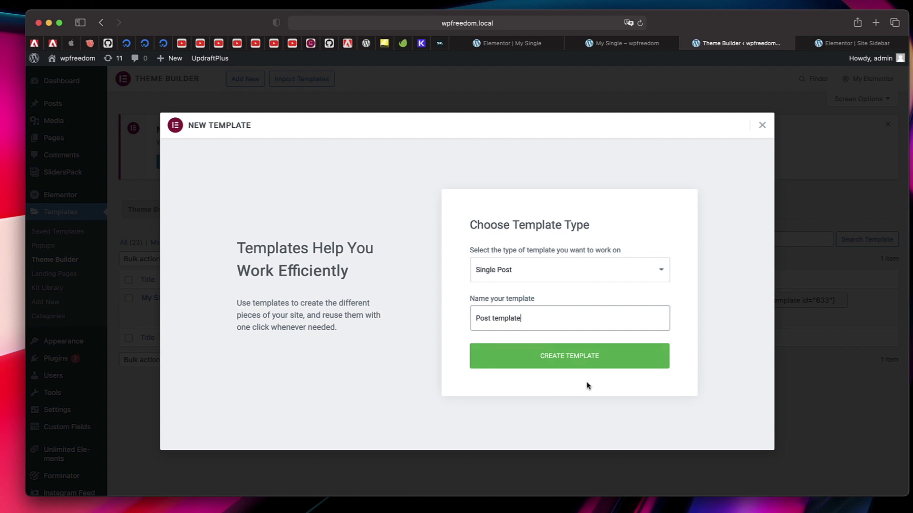
click(598, 358)
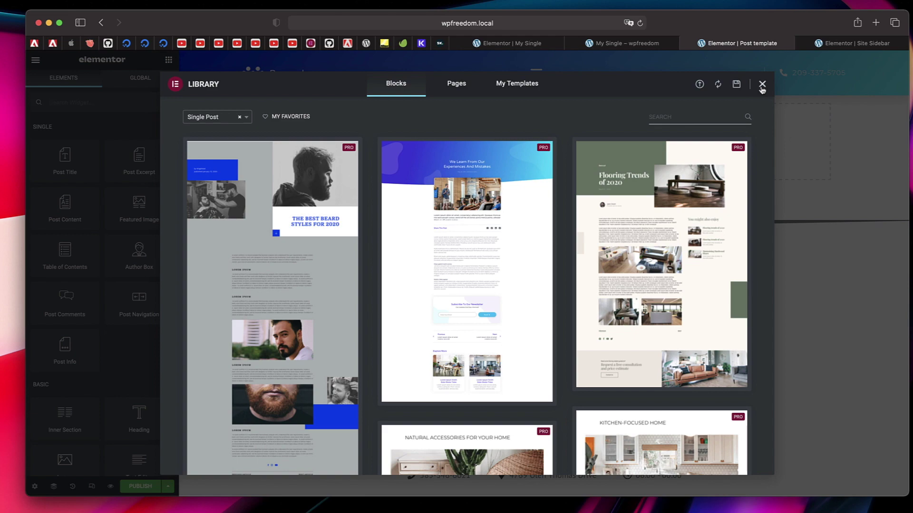
Insert the saved "My Single" template into the new post template, sorting saved templates by creation date and importing its document settings.
click(762, 84)
click(557, 136)
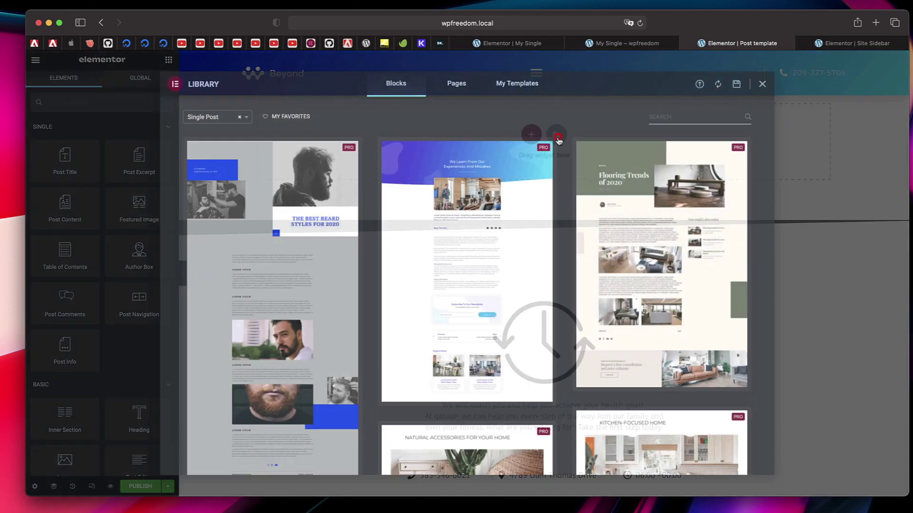
click(533, 90)
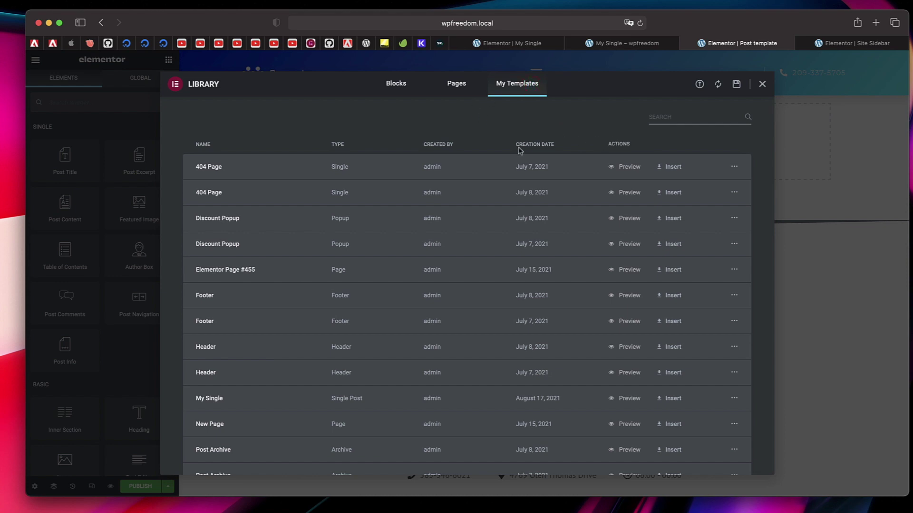
click(542, 145)
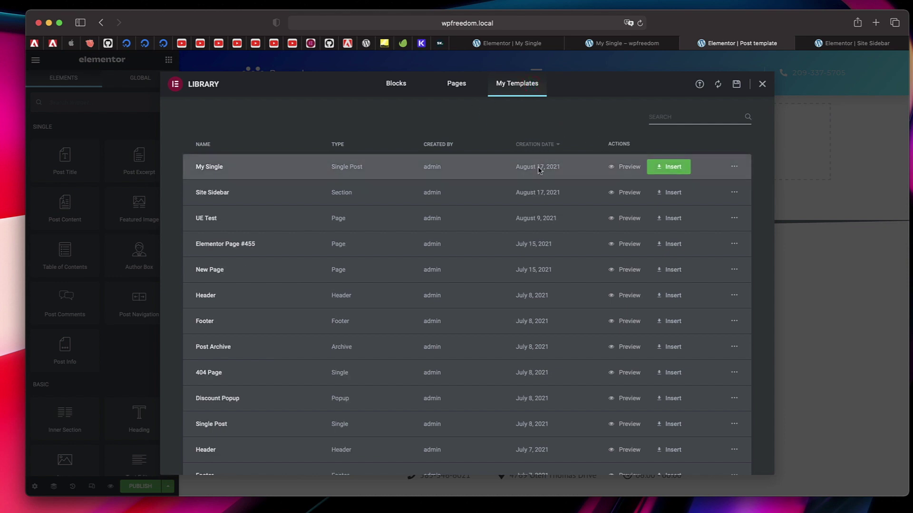
click(671, 167)
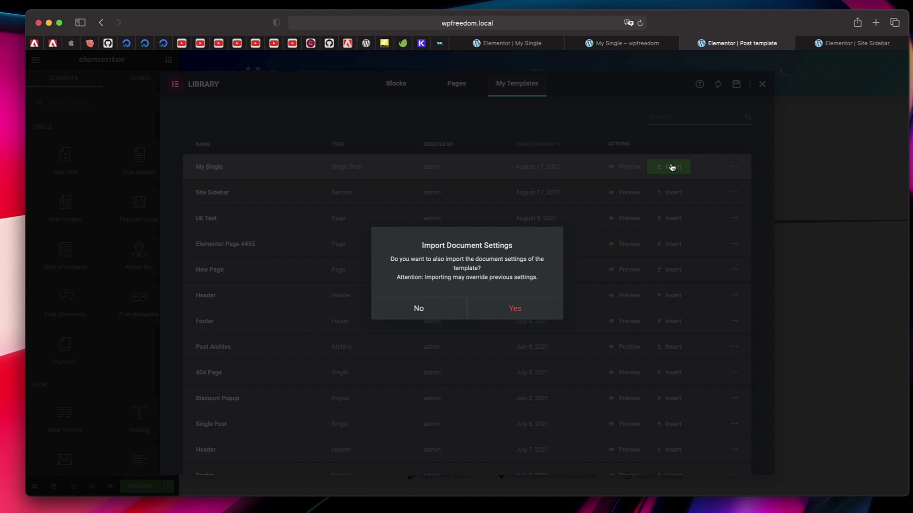
click(509, 308)
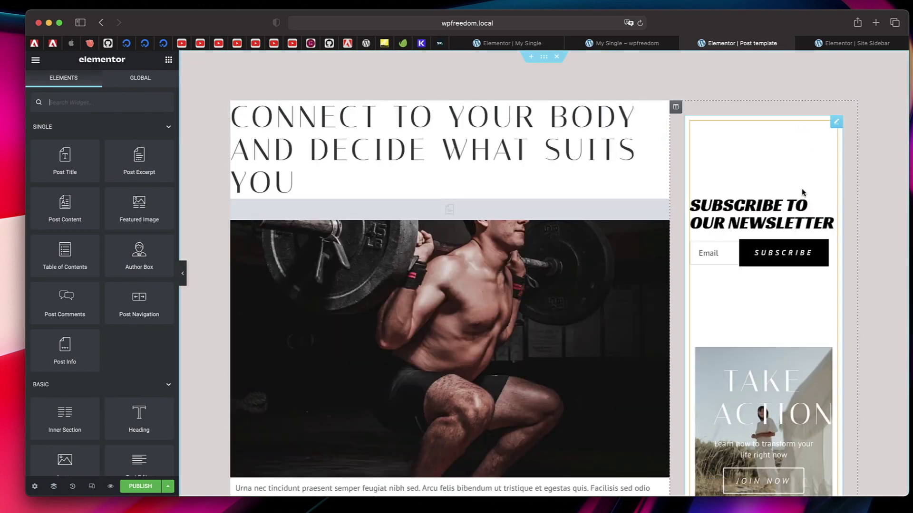
Look over the inserted title, image and post content, and add an Author Box directly below the post title.
scroll(783, 288, down, 1)
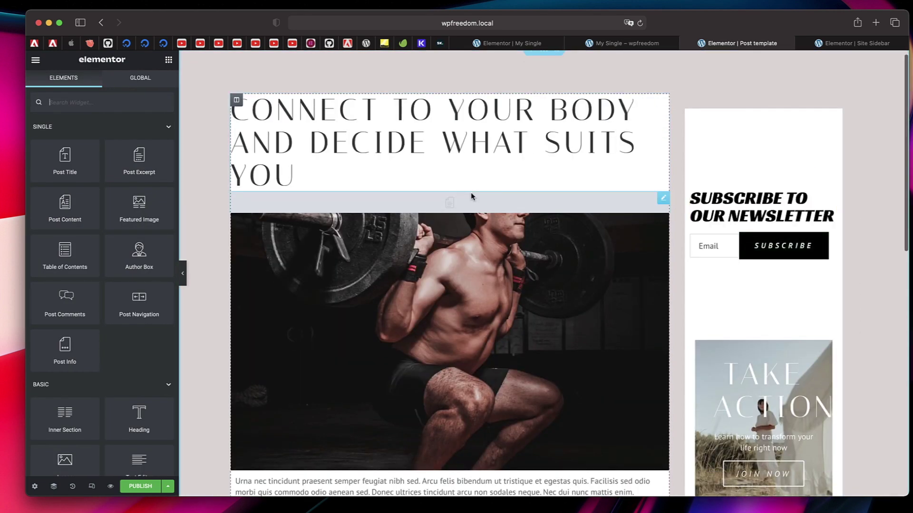
scroll(471, 197, down, 3)
click(520, 89)
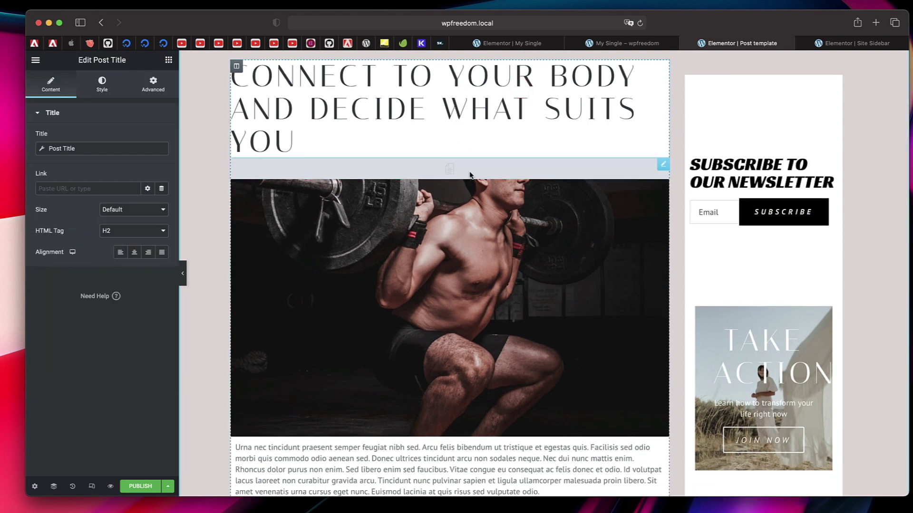
scroll(469, 175, down, 4)
scroll(547, 216, down, 10)
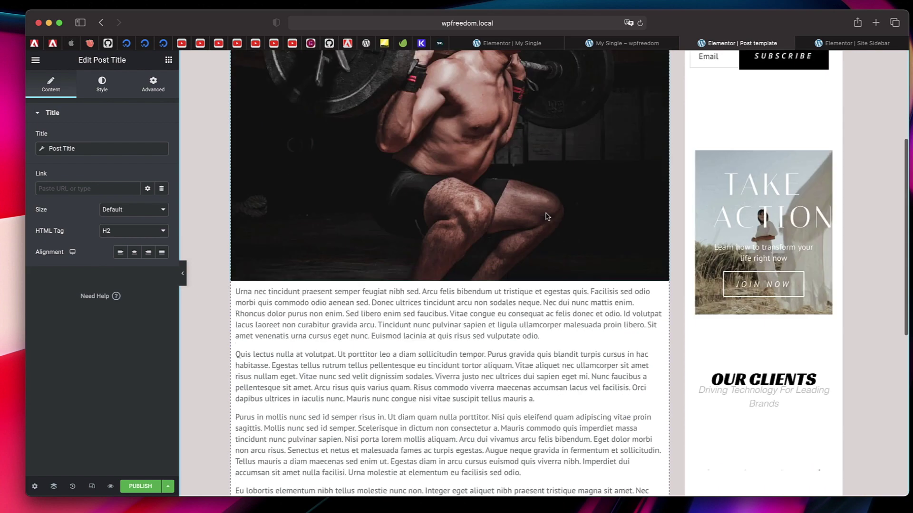
click(497, 168)
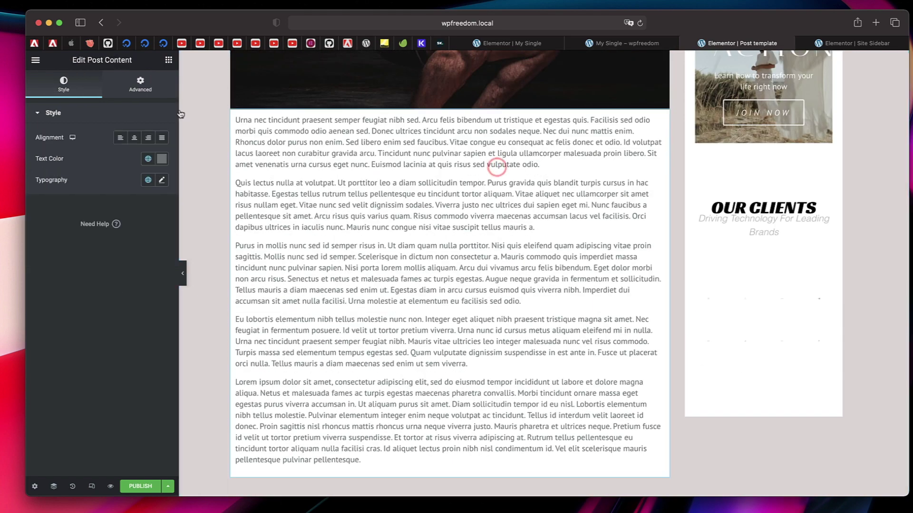
click(169, 60)
scroll(390, 198, up, 14)
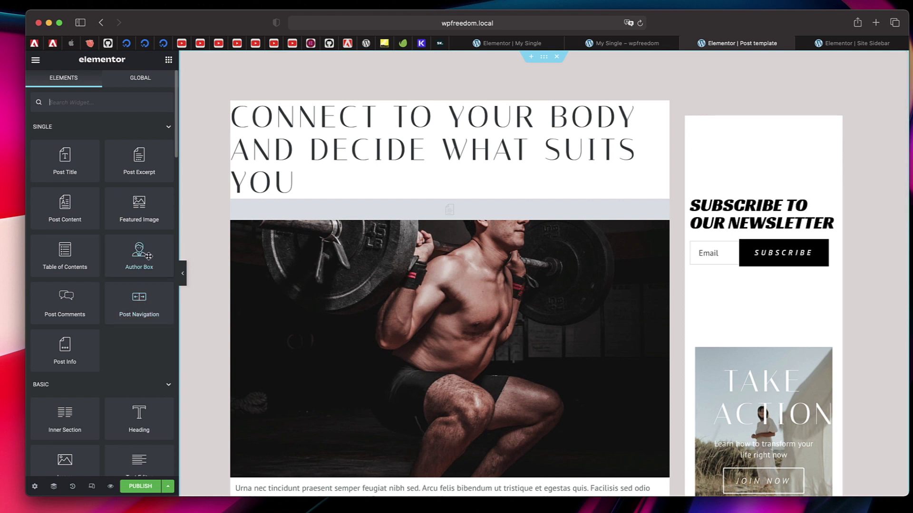
drag(149, 256, 428, 181)
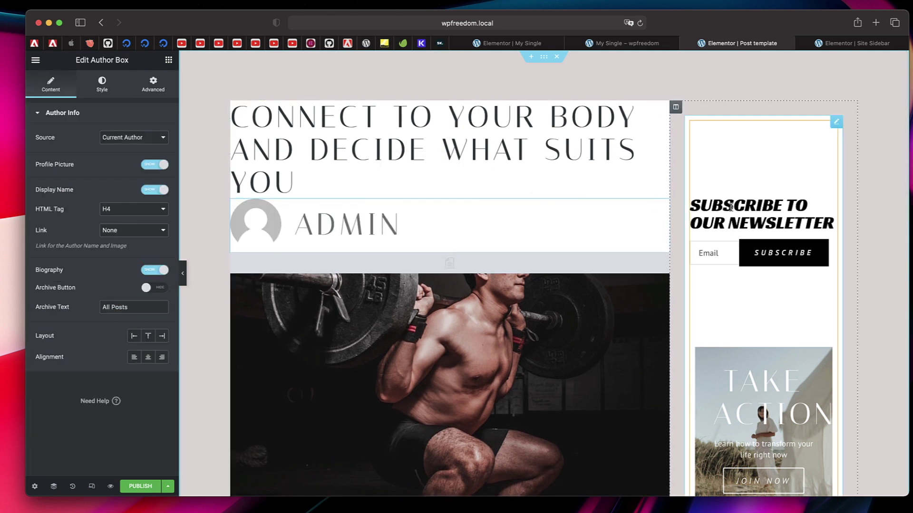
Publish the Post template with a display condition that includes all Posts.
click(142, 487)
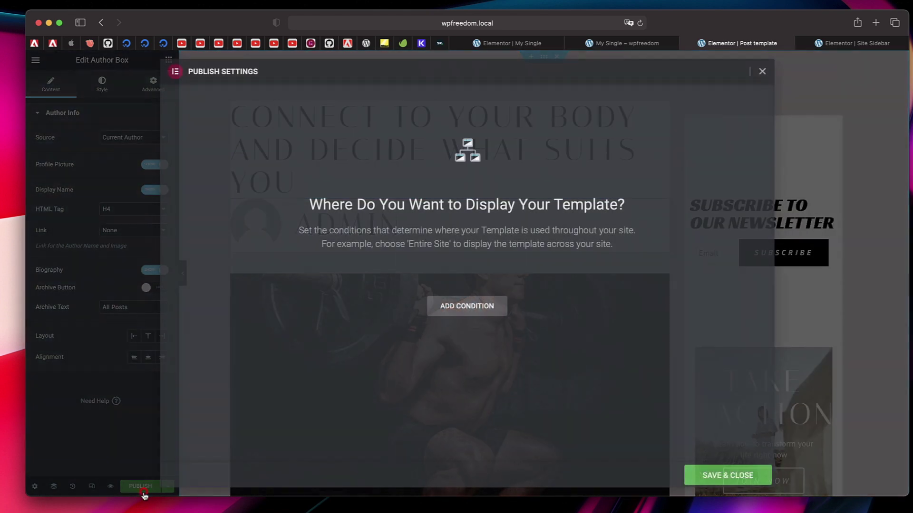
click(463, 315)
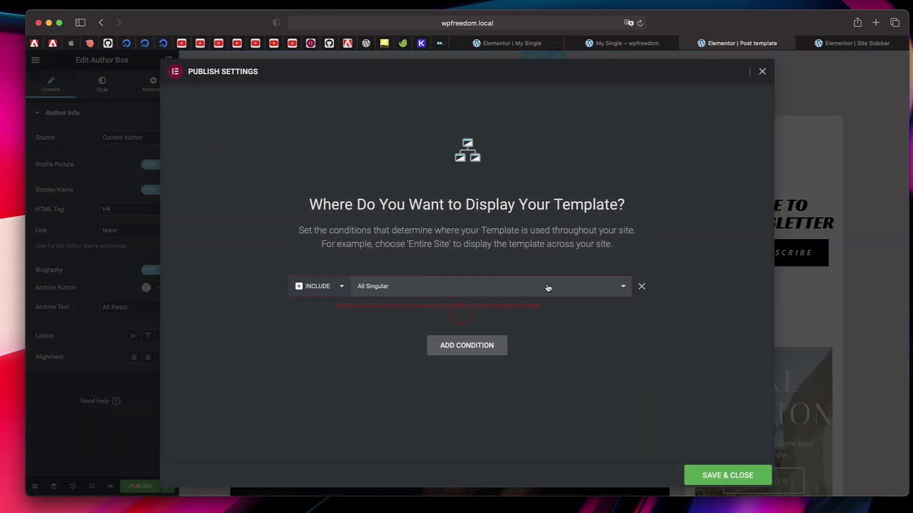
click(546, 285)
click(481, 311)
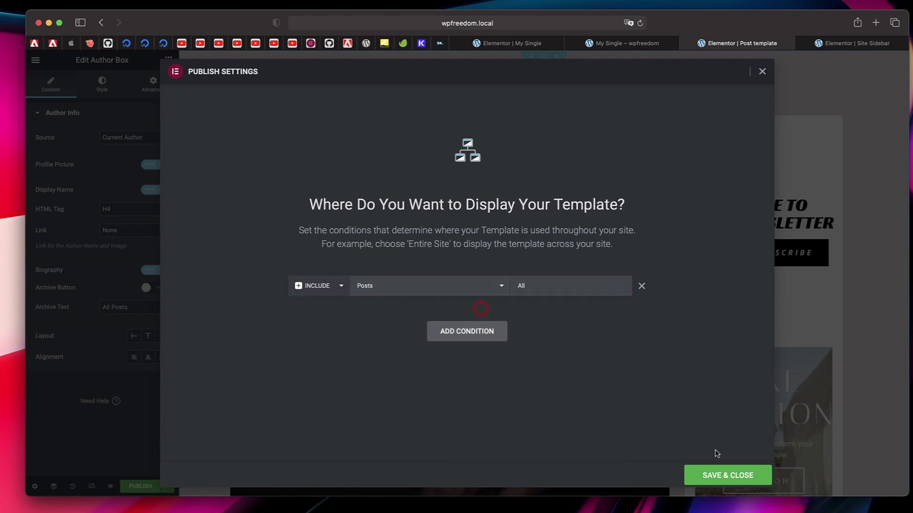
click(735, 476)
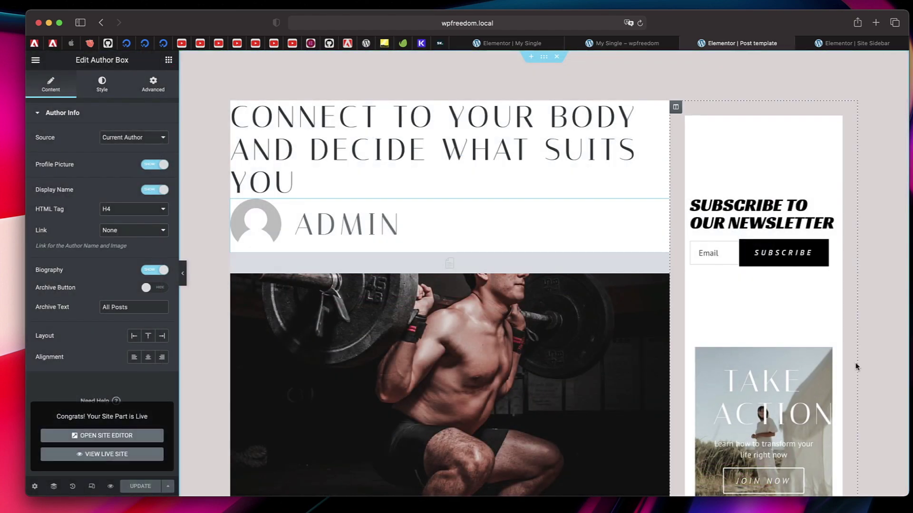
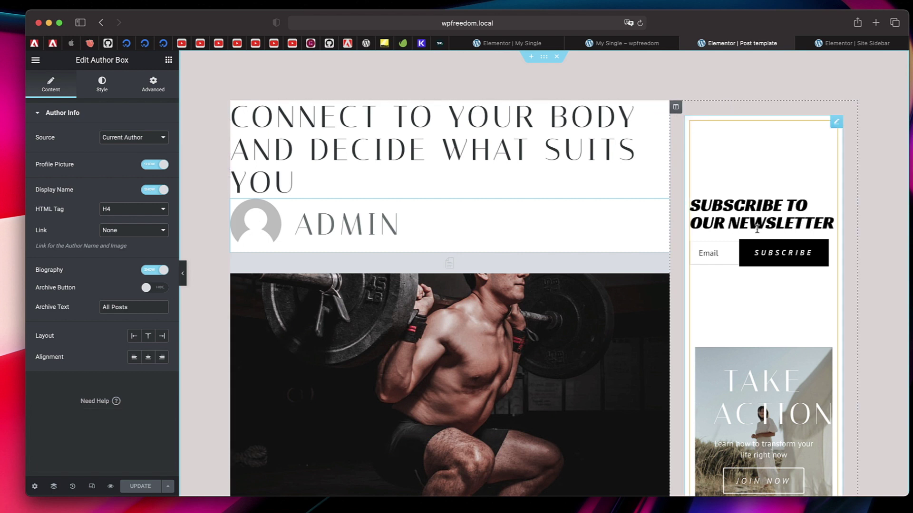
Compare the My Single preview page with the open My Single and Post template editors.
click(644, 44)
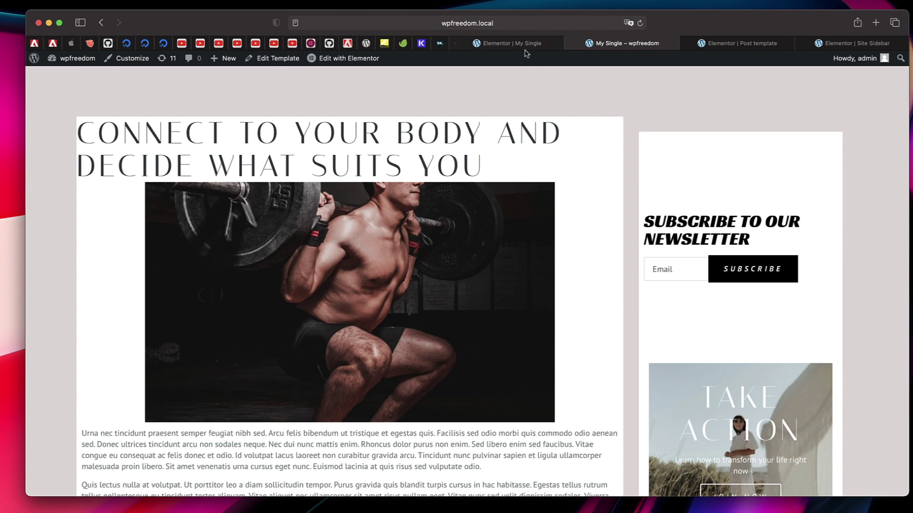
mouse_move(523, 49)
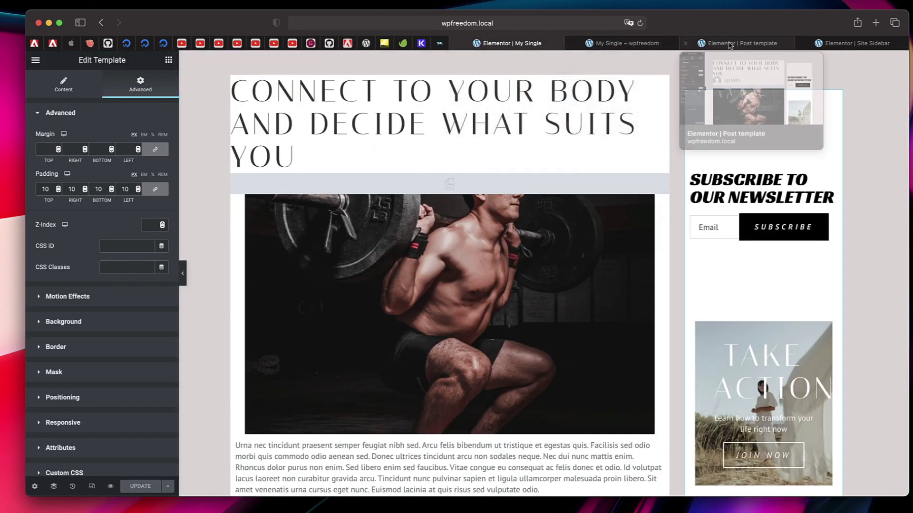
click(648, 45)
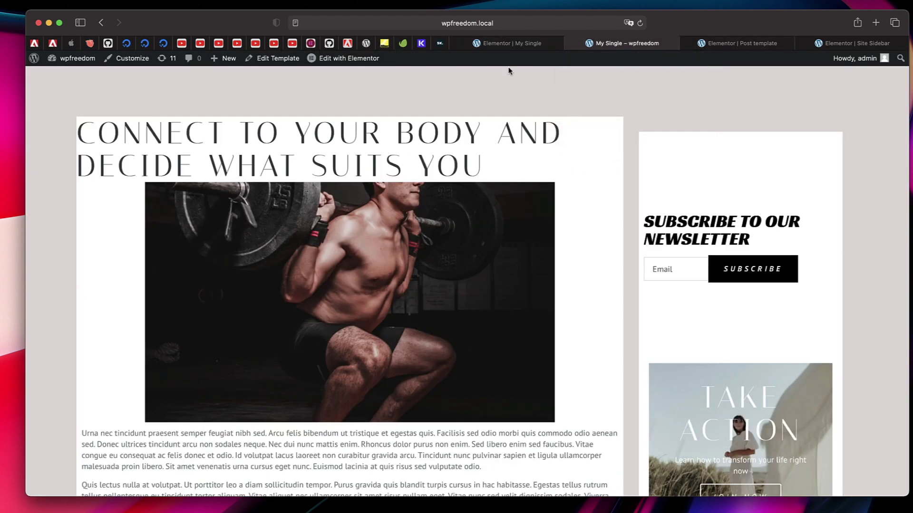
click(507, 43)
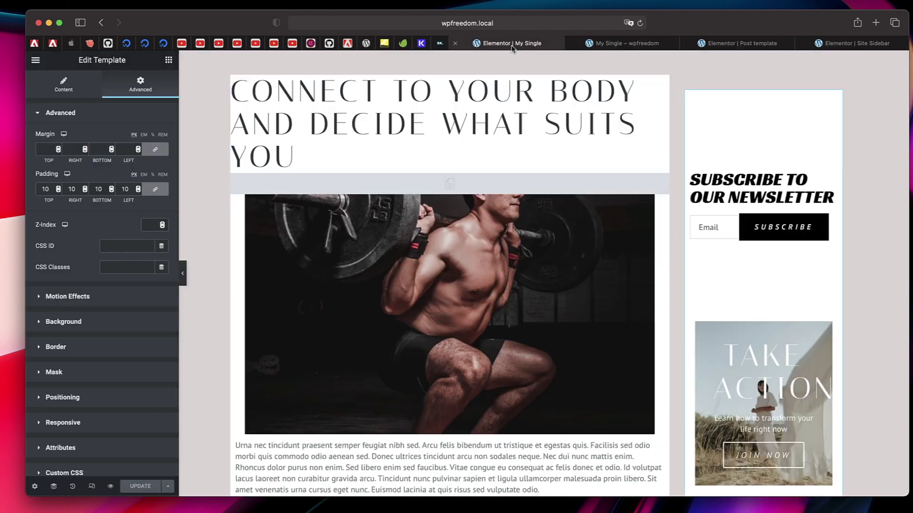
click(760, 44)
Set the Site Sidebar's "Subscribe to our newsletter" heading text color to #DA2D2D, update it and check the sidebar in the Post template.
click(836, 43)
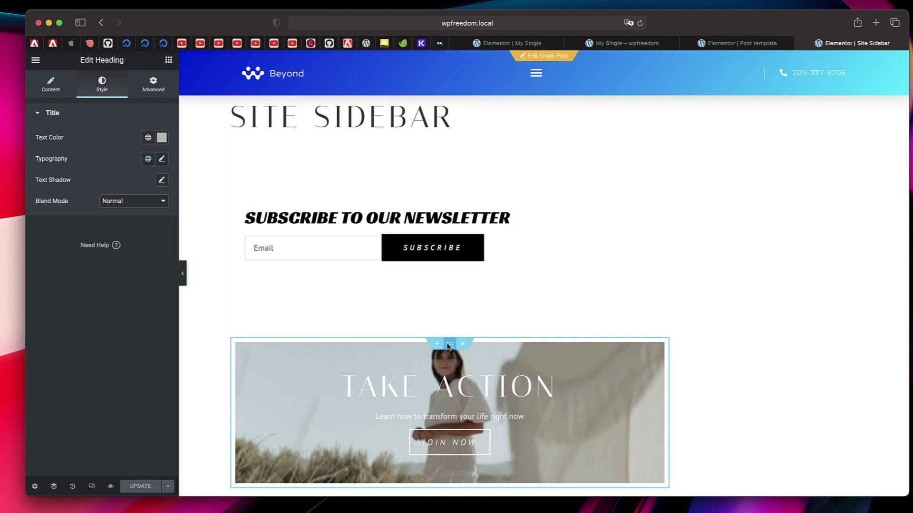
click(510, 218)
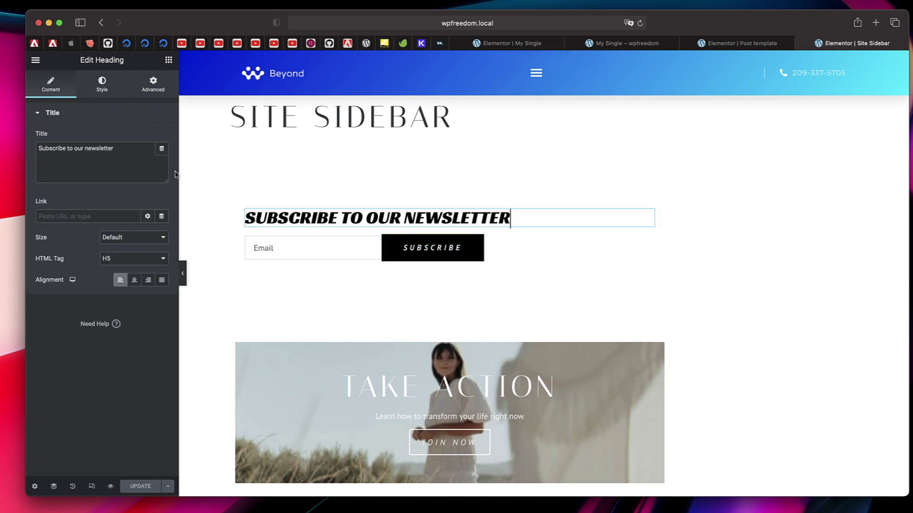
click(99, 87)
click(161, 138)
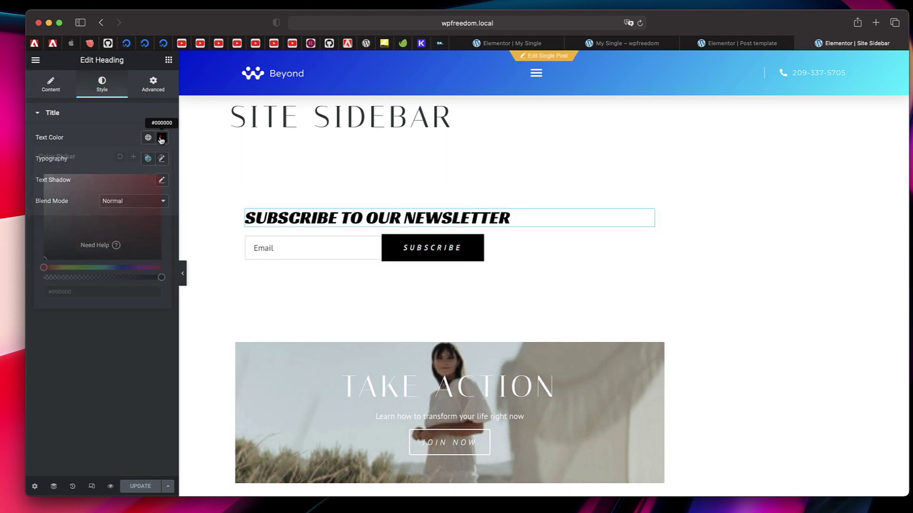
click(137, 187)
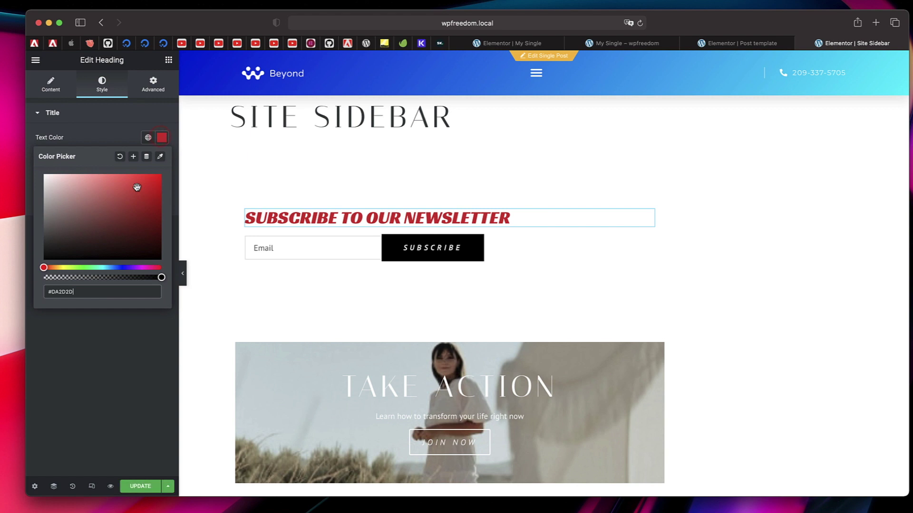
click(139, 484)
click(734, 43)
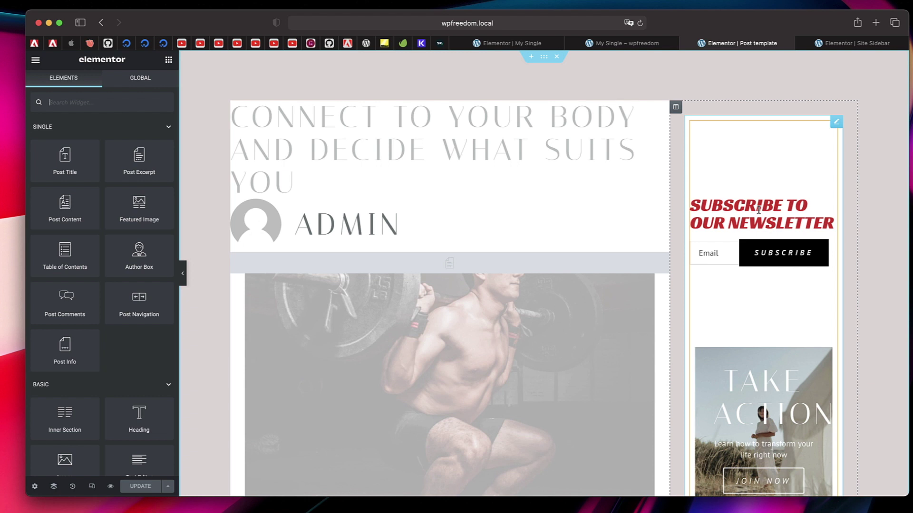
click(858, 43)
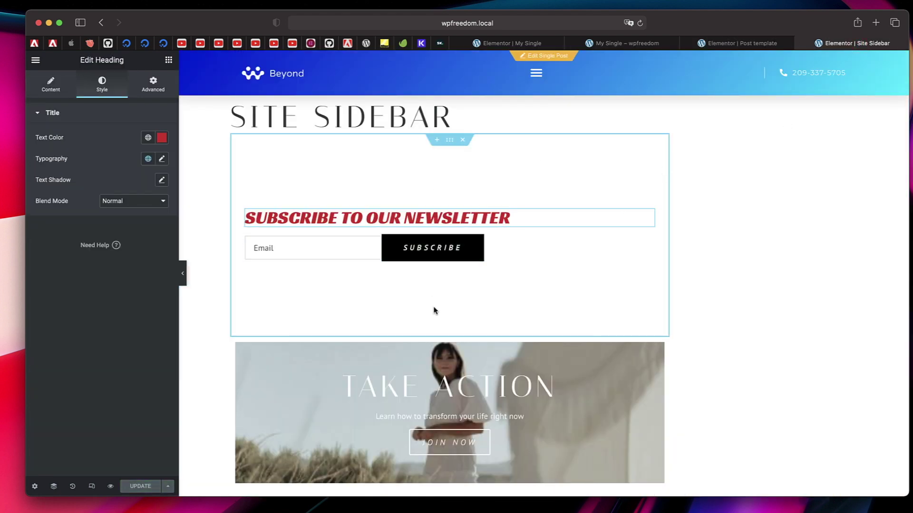
Look over the Site Sidebar sections and examine the sidebar on the wpalgoridm.com Downloads page as a live example.
scroll(434, 310, down, 5)
scroll(535, 295, down, 3)
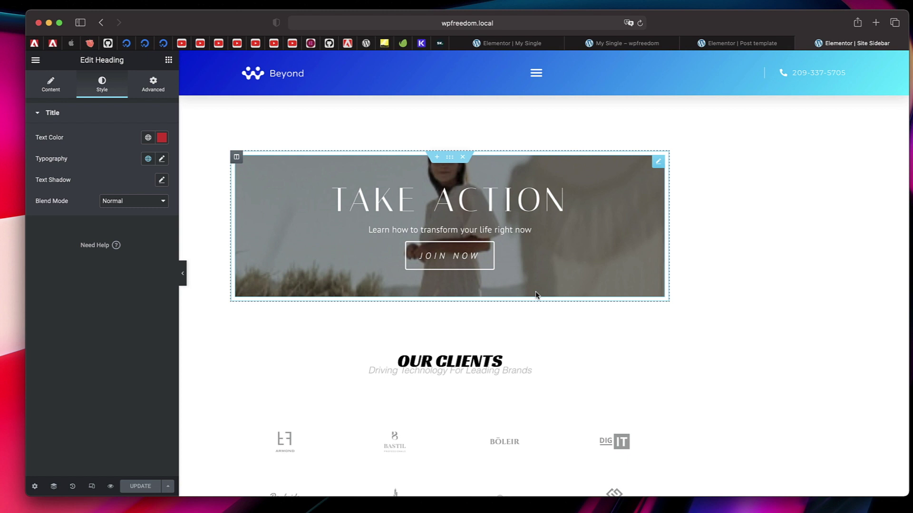
scroll(536, 295, up, 3)
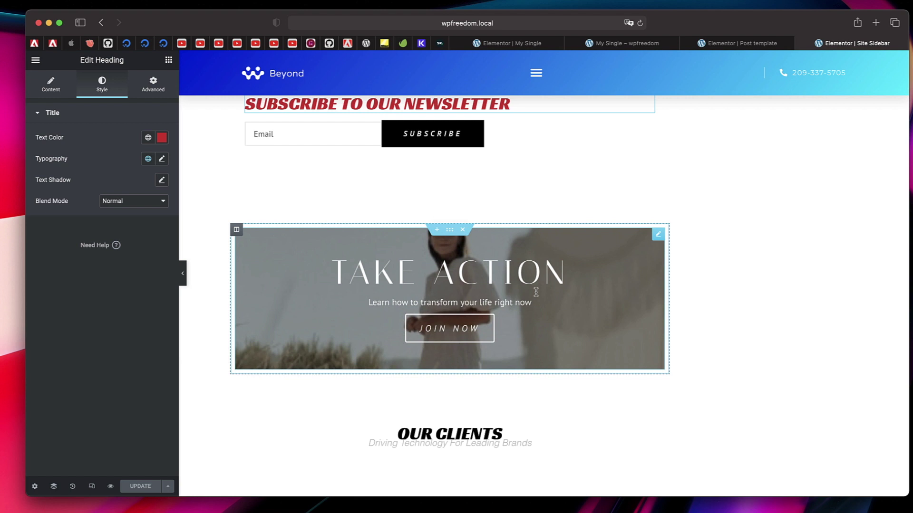
click(874, 23)
text(wpalgoridm.com/)
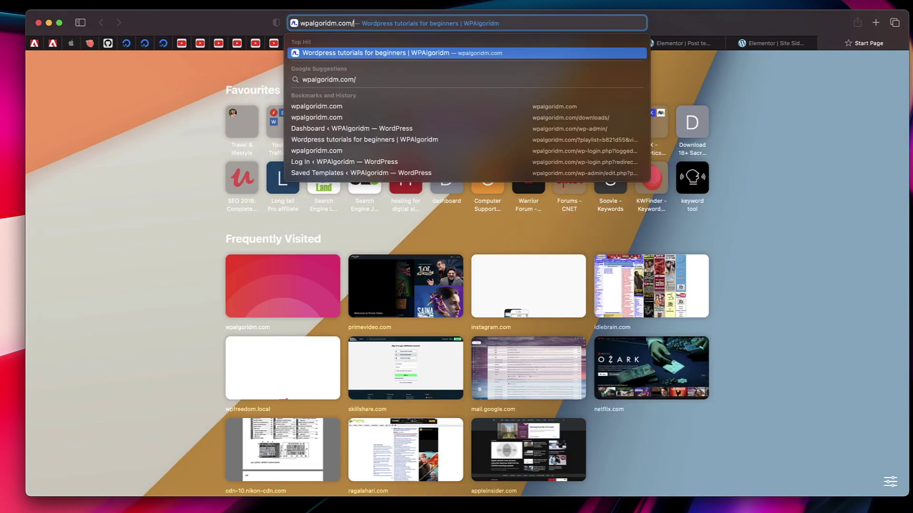
key(Return)
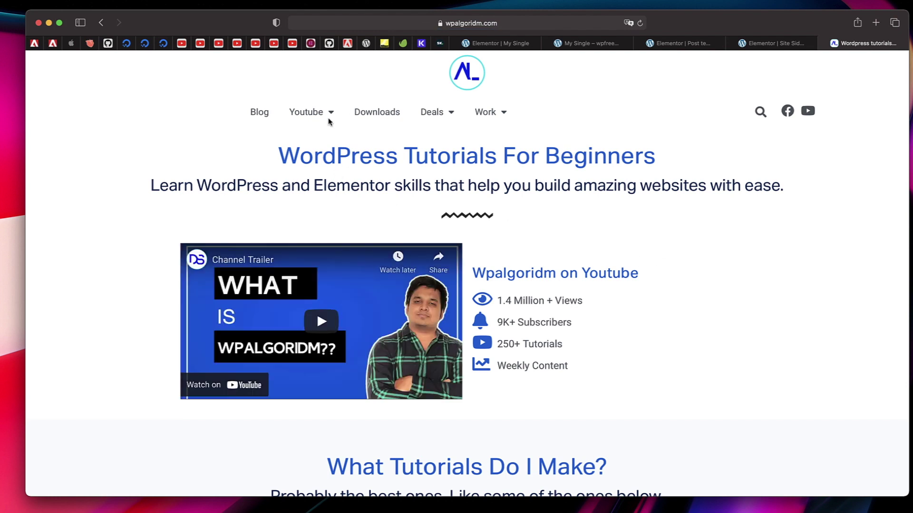
click(389, 118)
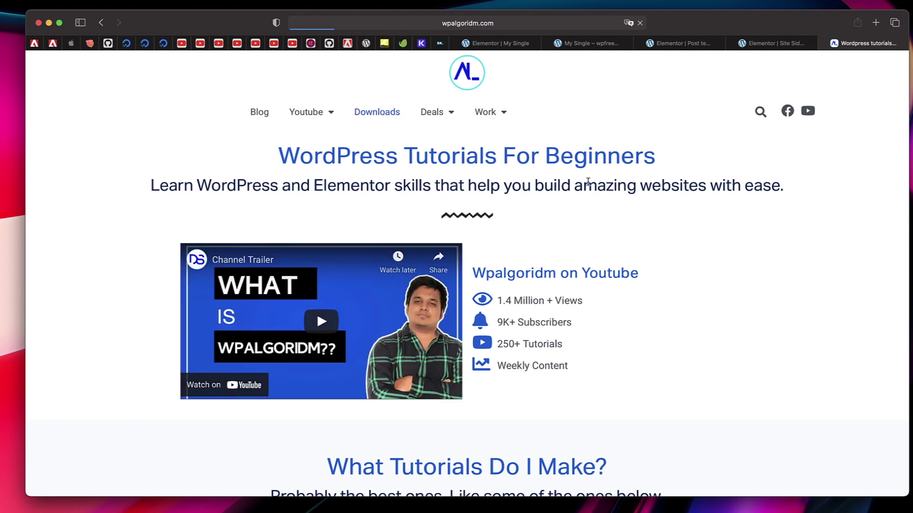
scroll(825, 254, down, 2)
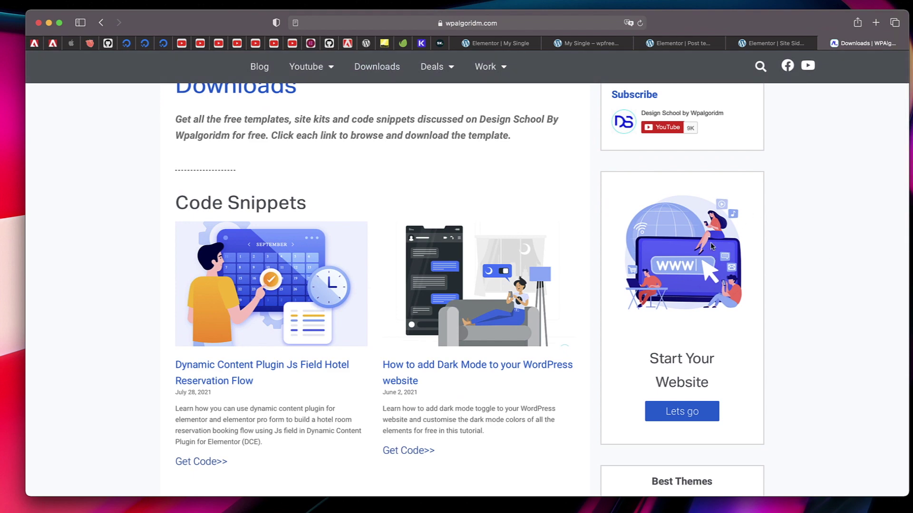
scroll(688, 311, down, 5)
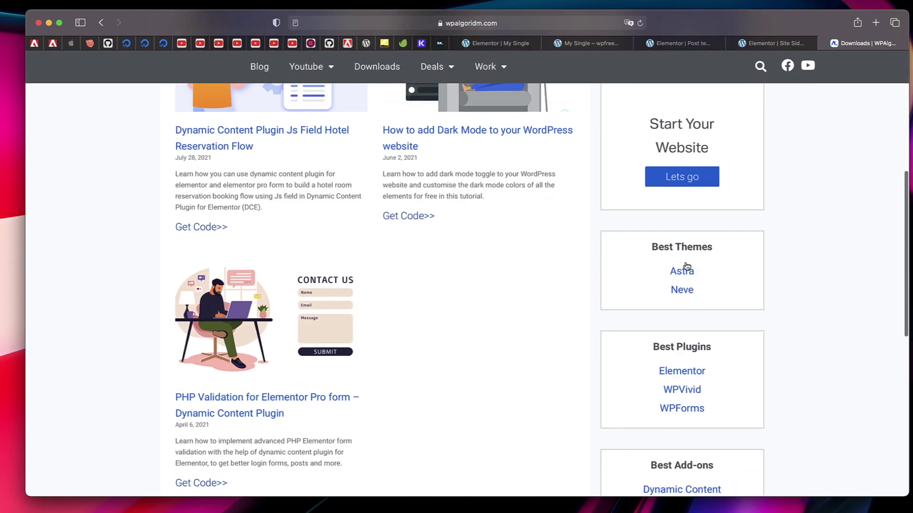
scroll(704, 319, down, 3)
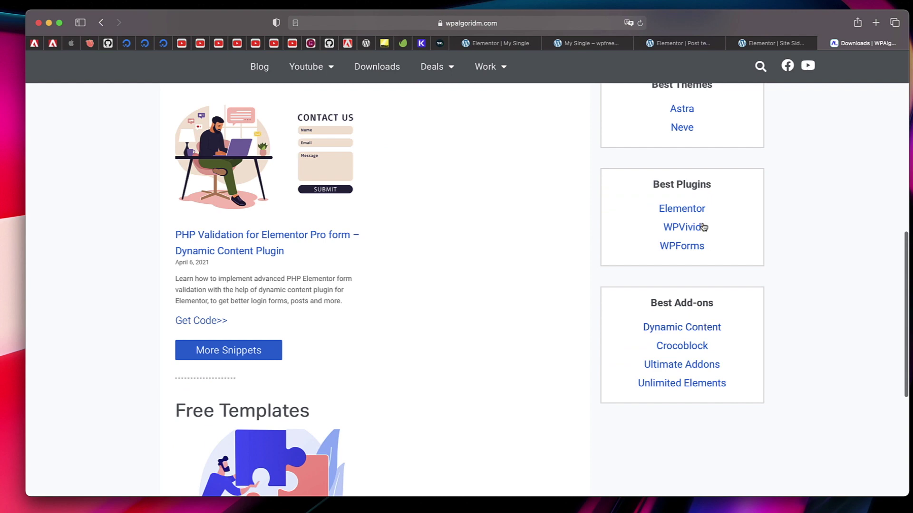
scroll(801, 294, up, 10)
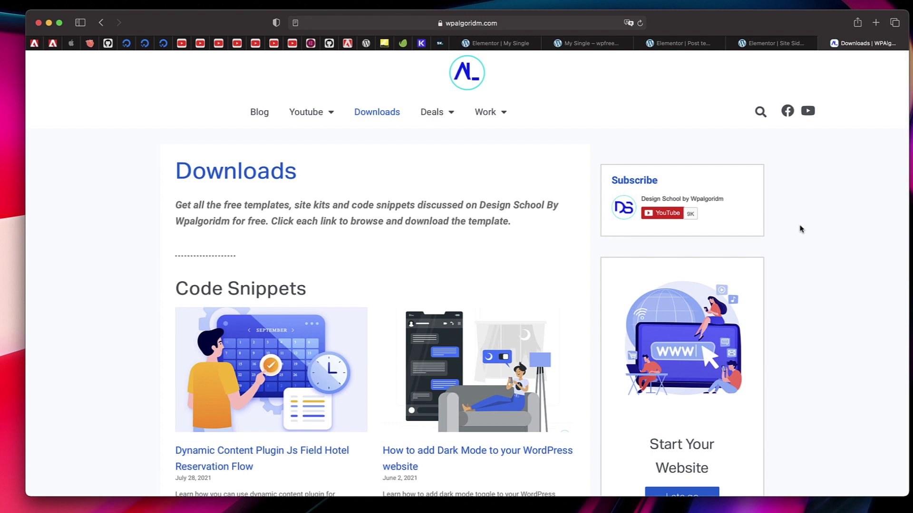
Go back through the open template tabs to the My Single editor and inspect its section and main content column settings.
click(774, 46)
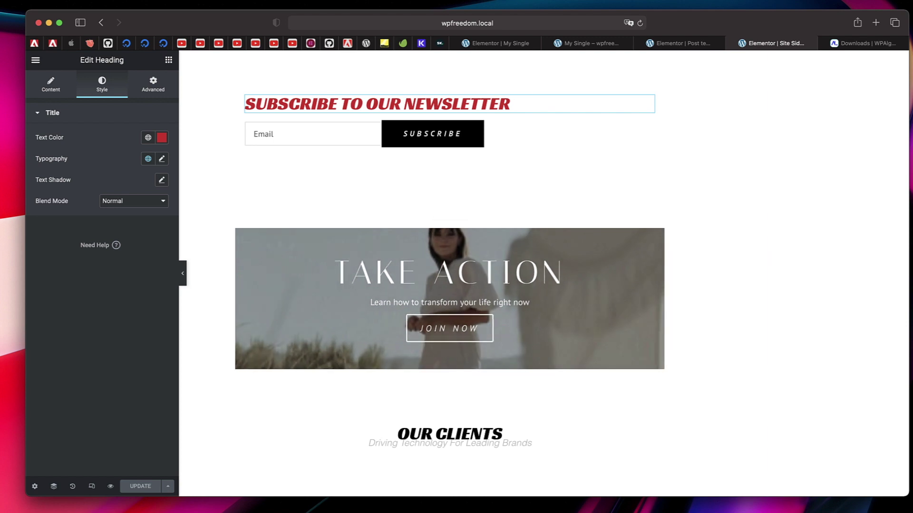
click(685, 43)
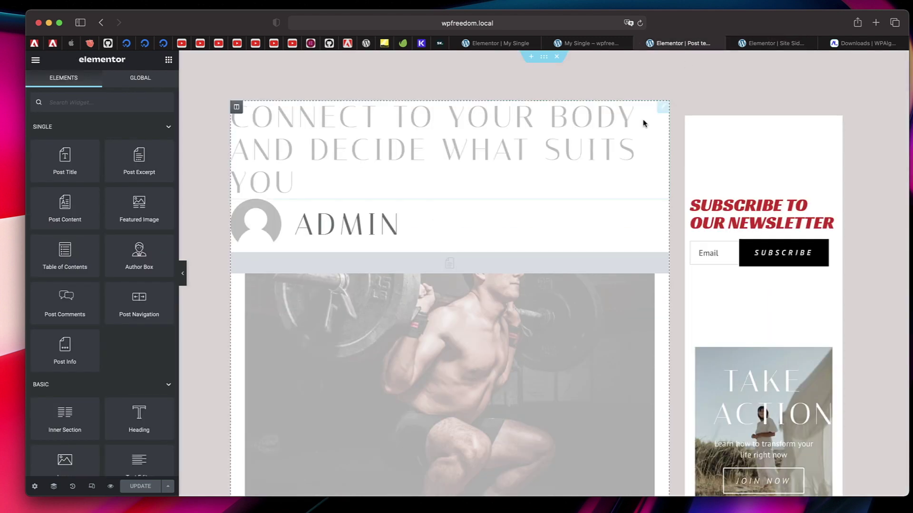
click(613, 45)
click(492, 47)
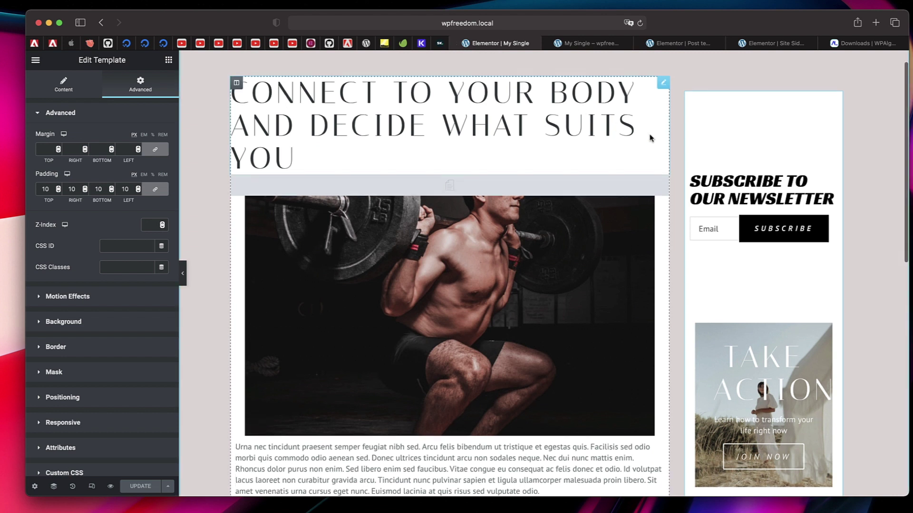
scroll(577, 81, up, 1)
click(545, 57)
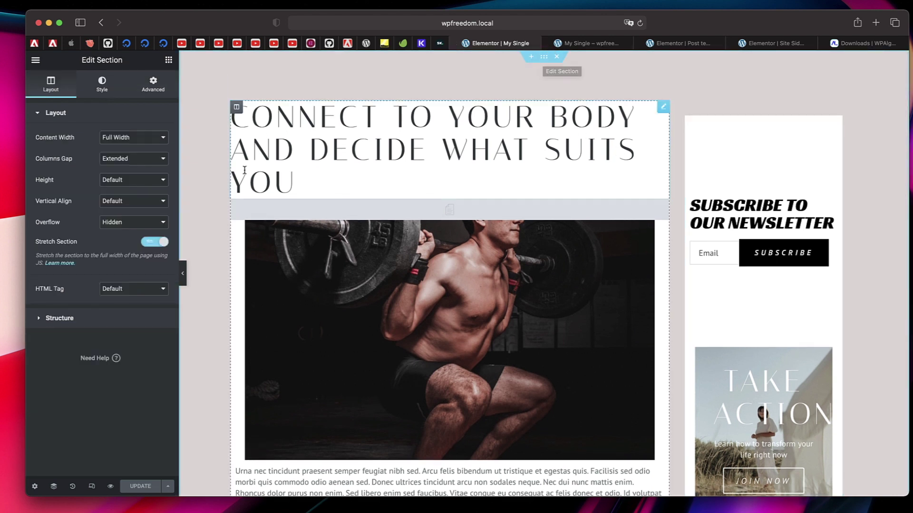
click(238, 110)
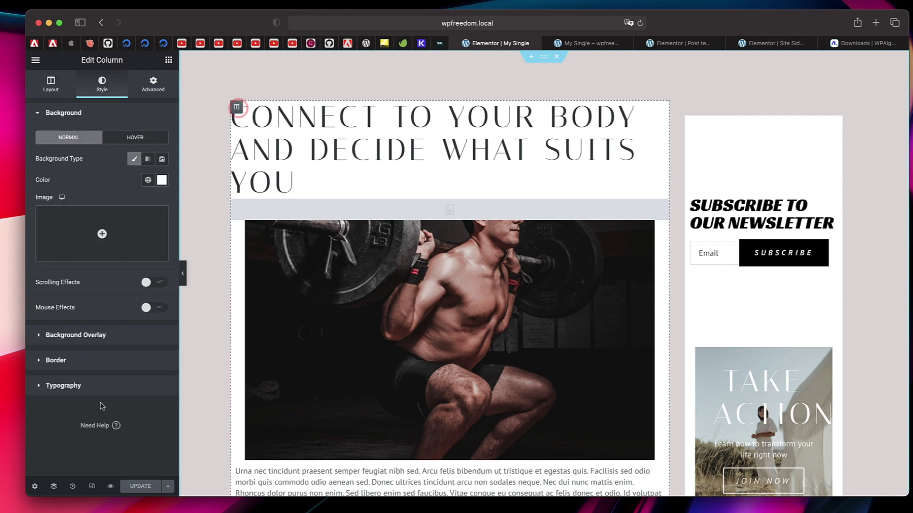
Turn on responsive mode in My Single and check the main and sidebar columns in desktop and tablet view.
click(97, 488)
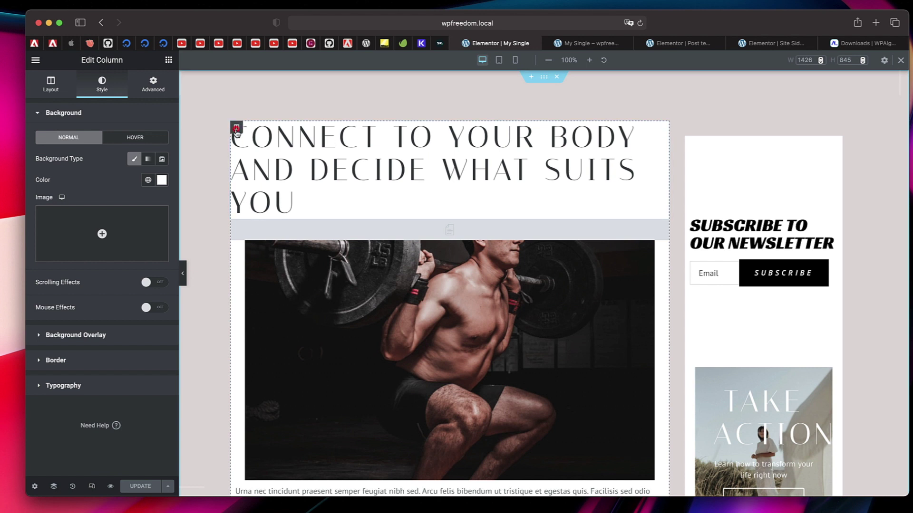
click(49, 81)
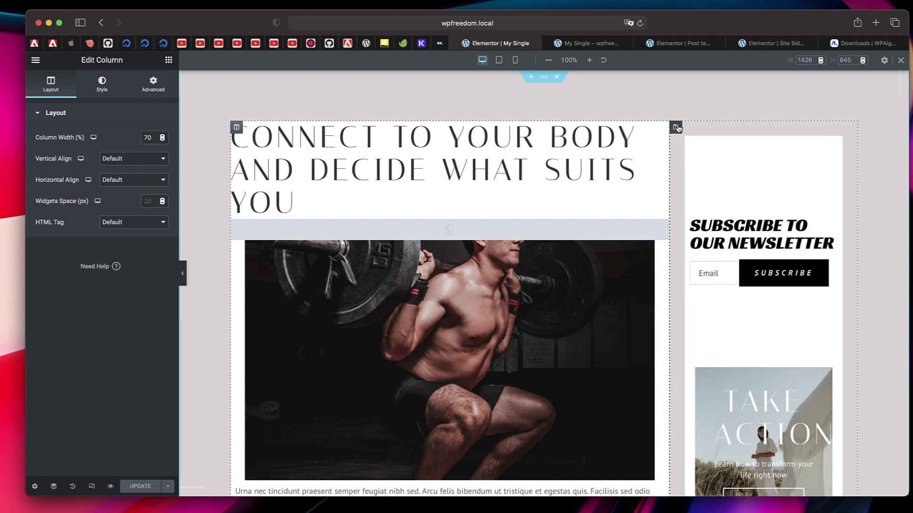
click(677, 128)
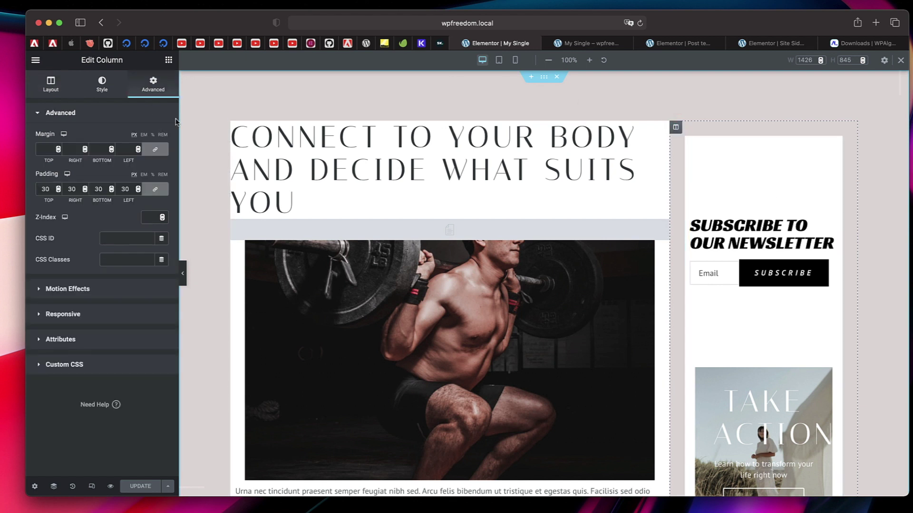
click(498, 60)
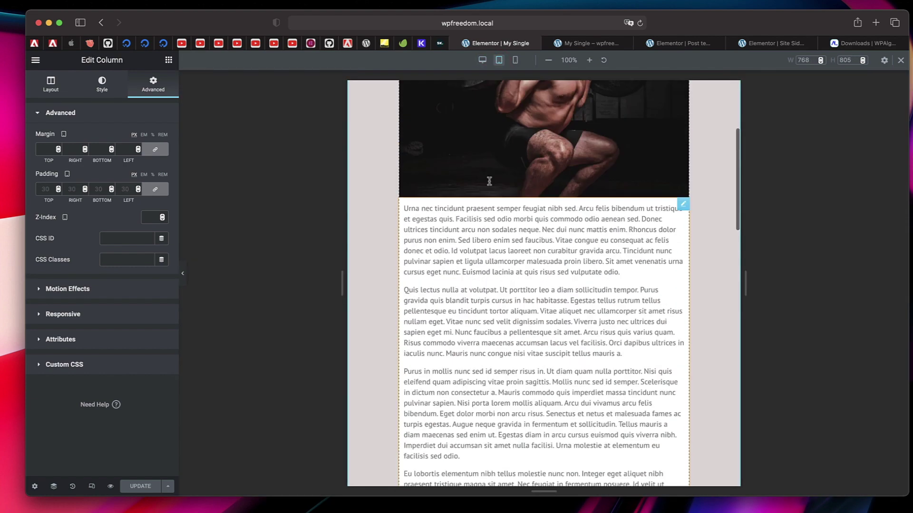
click(405, 139)
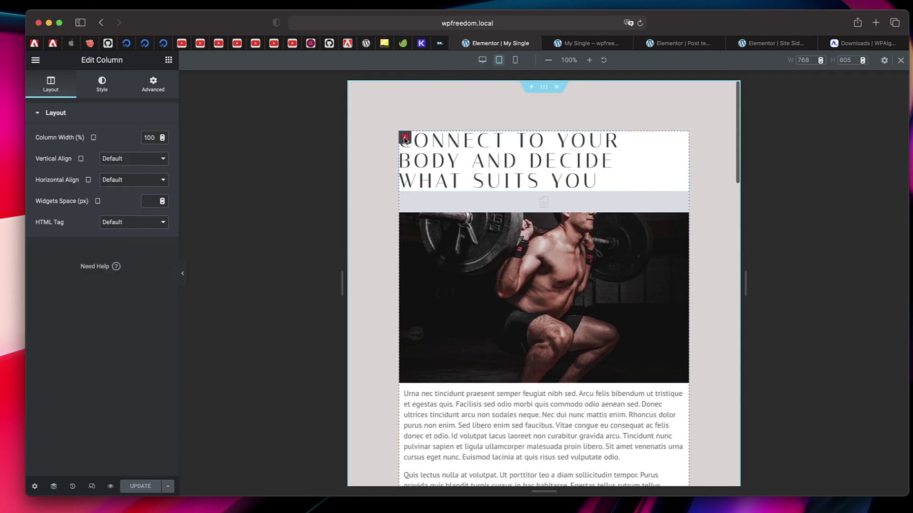
scroll(649, 222, down, 5)
scroll(649, 222, down, 7)
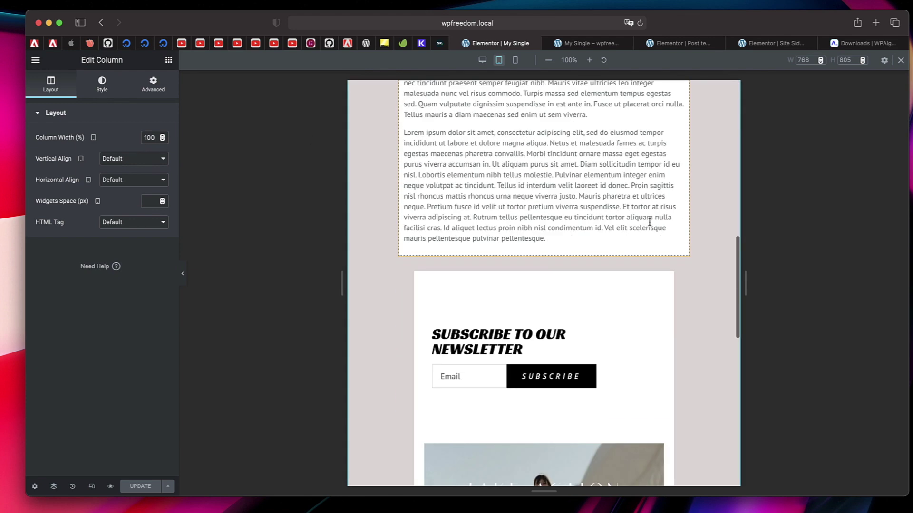
Set the sidebar column's tablet padding to 10 px on all sides, update My Single and return to desktop view.
click(405, 263)
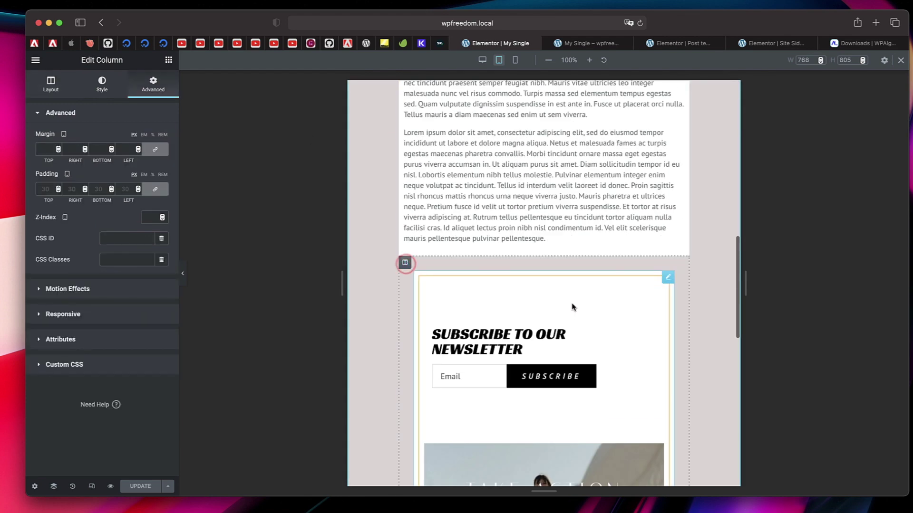
click(43, 193)
text(0)
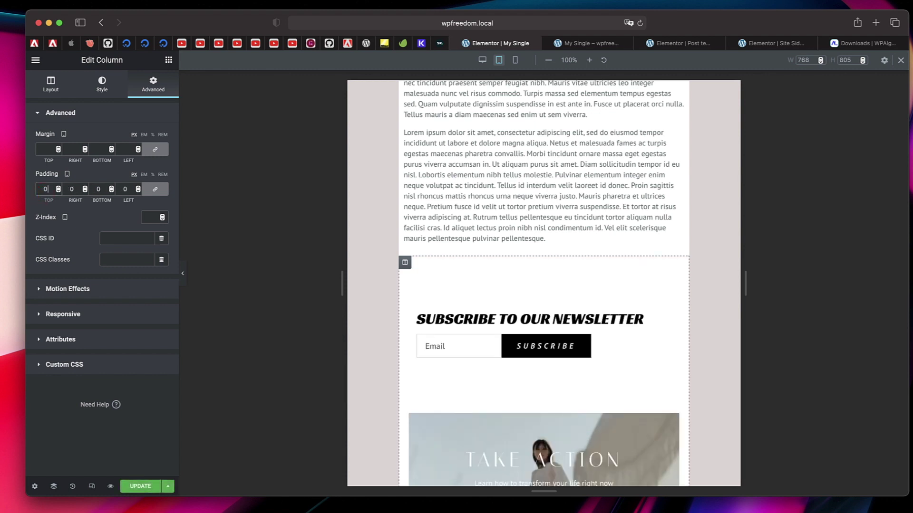
key(BackSpace)
text(10)
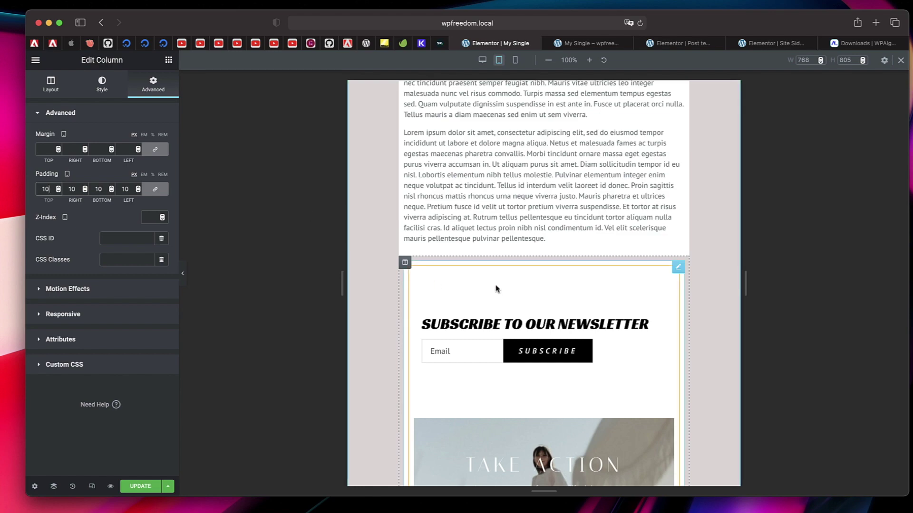
scroll(495, 285, down, 5)
scroll(496, 286, up, 10)
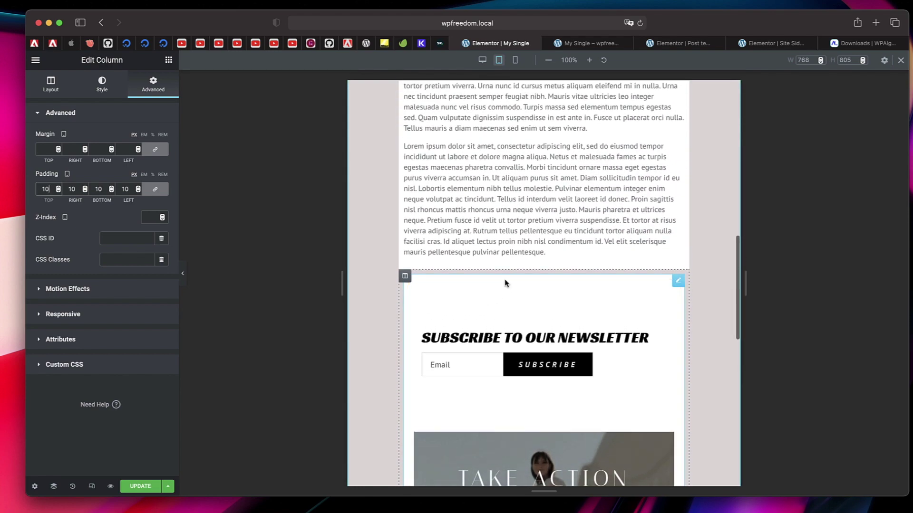
scroll(643, 311, down, 8)
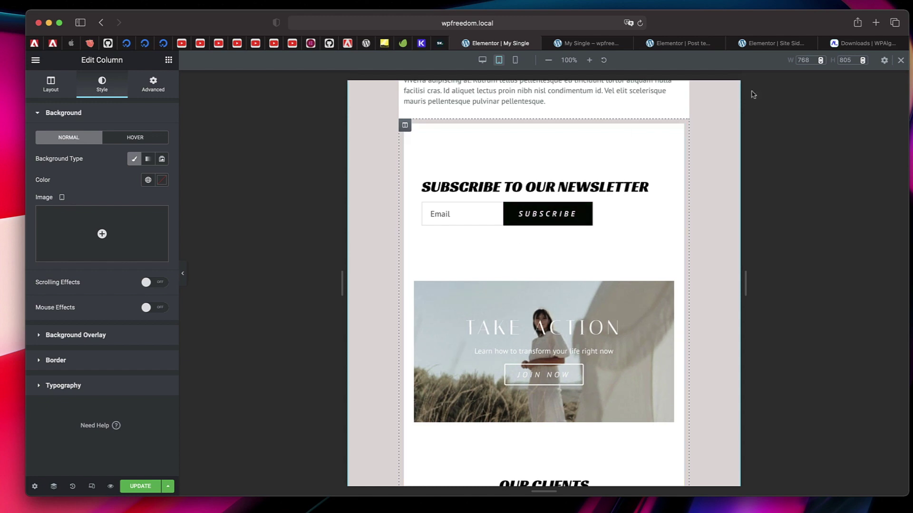
click(141, 487)
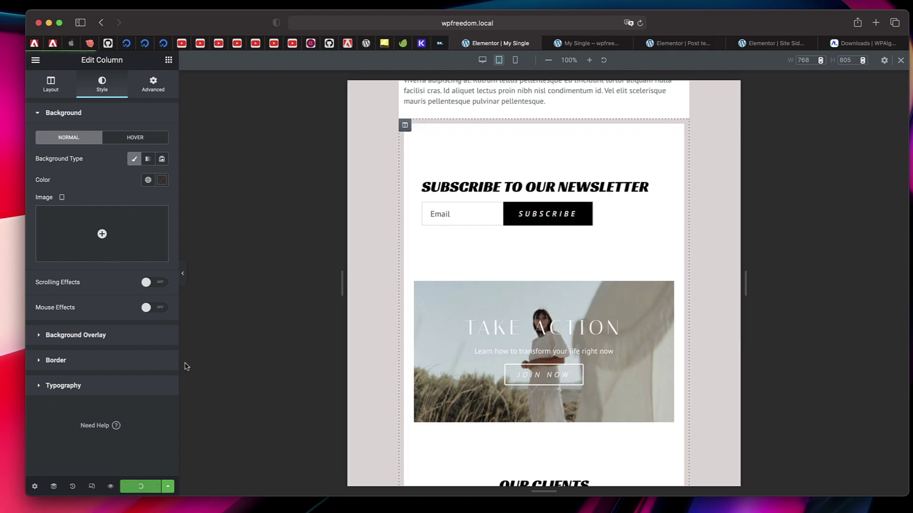
click(482, 60)
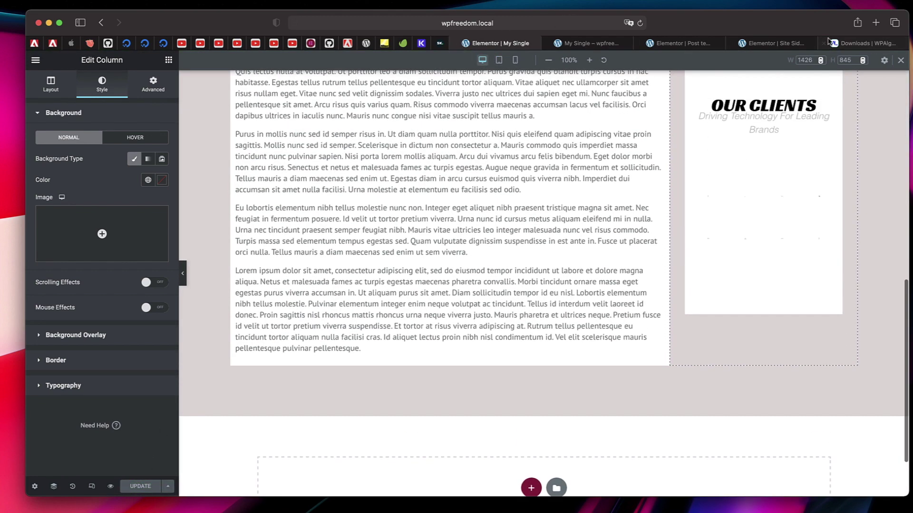
In the Site Sidebar template, set the newsletter section's top and bottom margins to 20 px.
click(775, 43)
scroll(428, 166, up, 3)
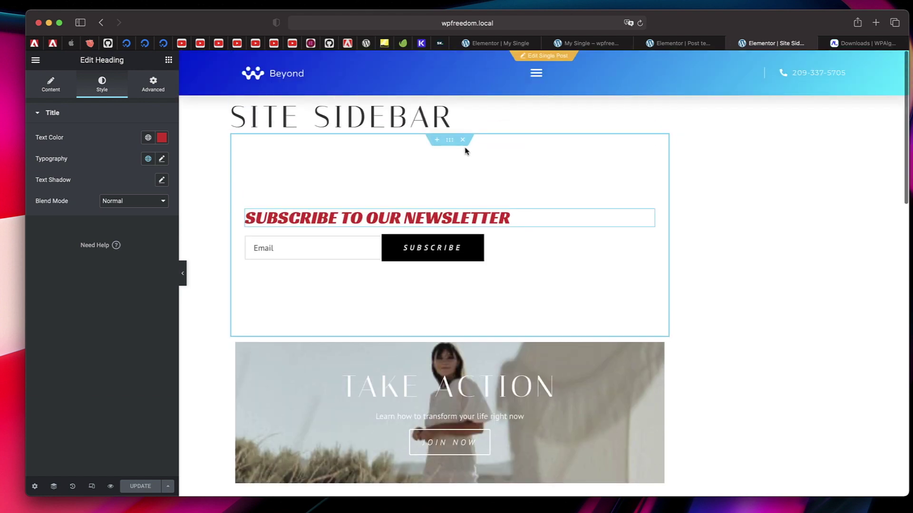
click(451, 141)
click(149, 83)
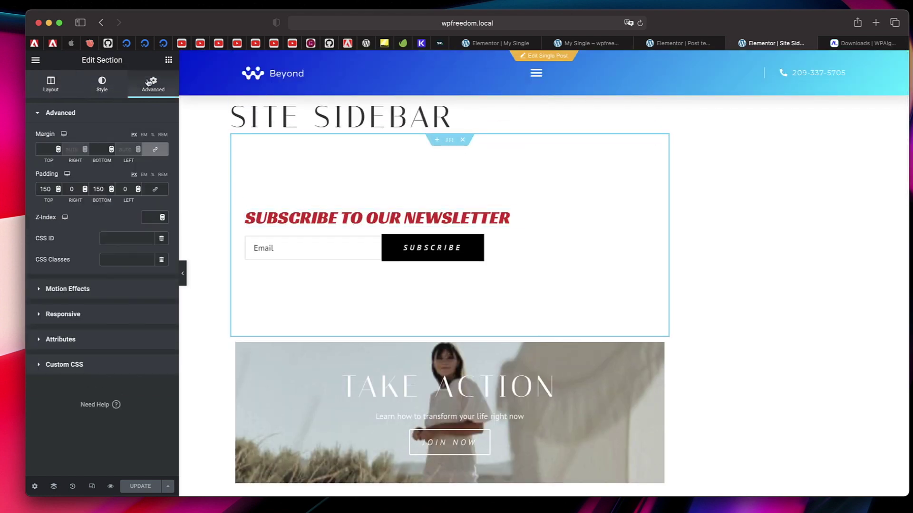
click(42, 147)
text(20)
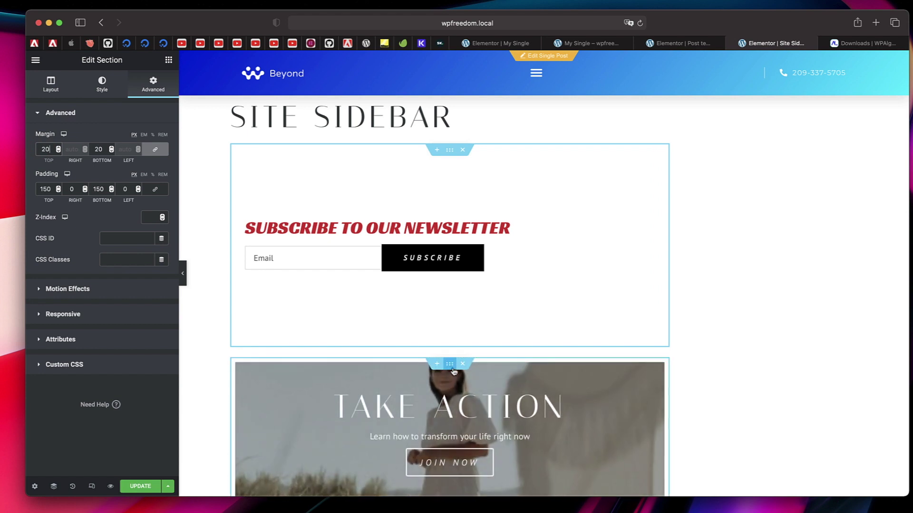
Set 20 px top and bottom margins on the Take Action and Our Clients sections, update Site Sidebar and show the My Single preview.
click(453, 370)
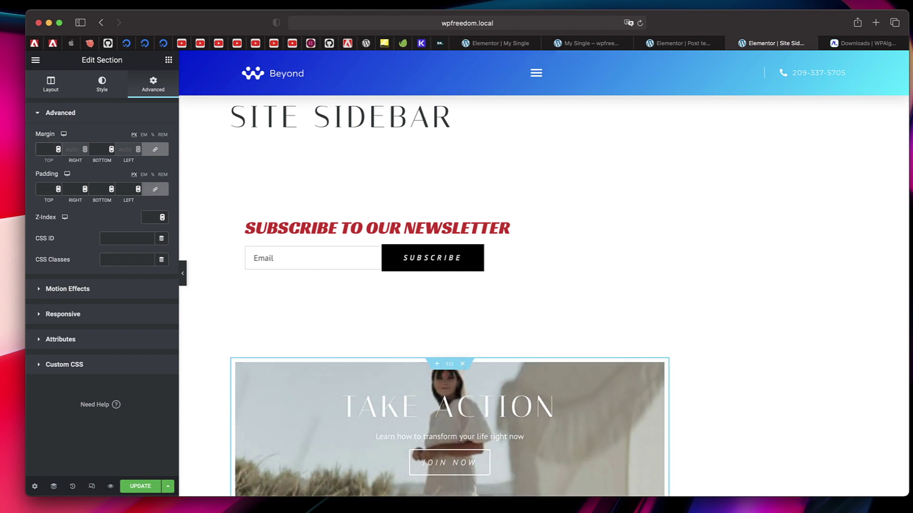
scroll(449, 285, down, 8)
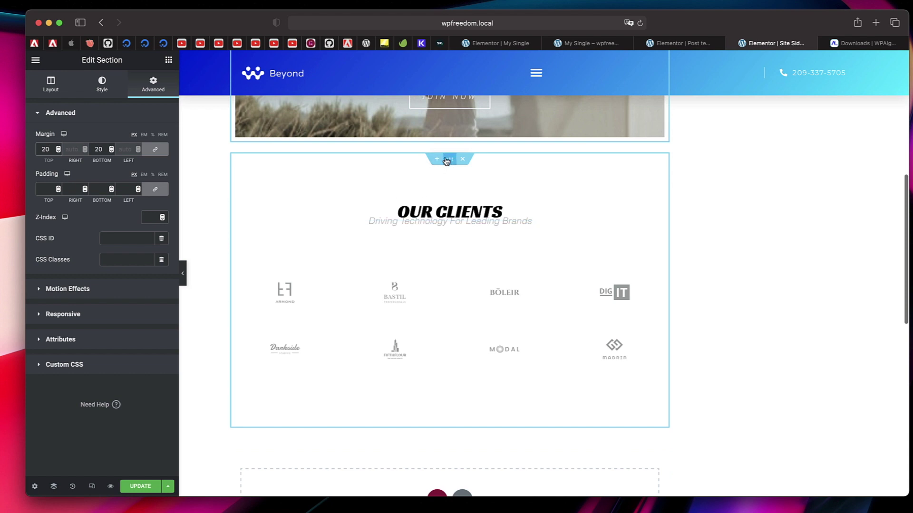
click(451, 160)
click(152, 85)
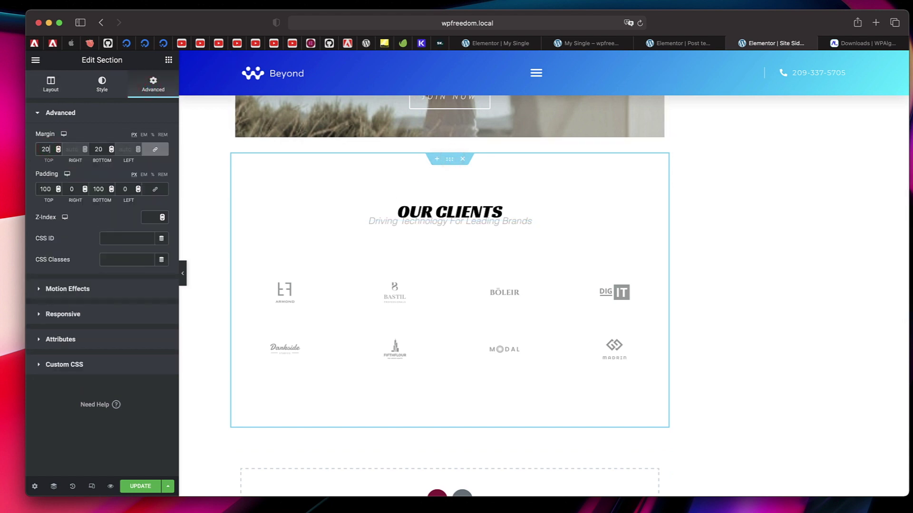
key(super+s)
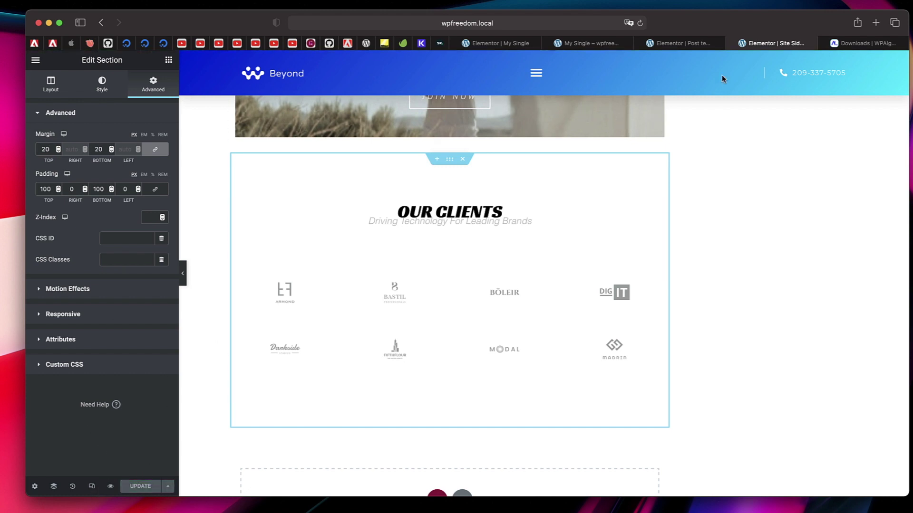
key(super+2)
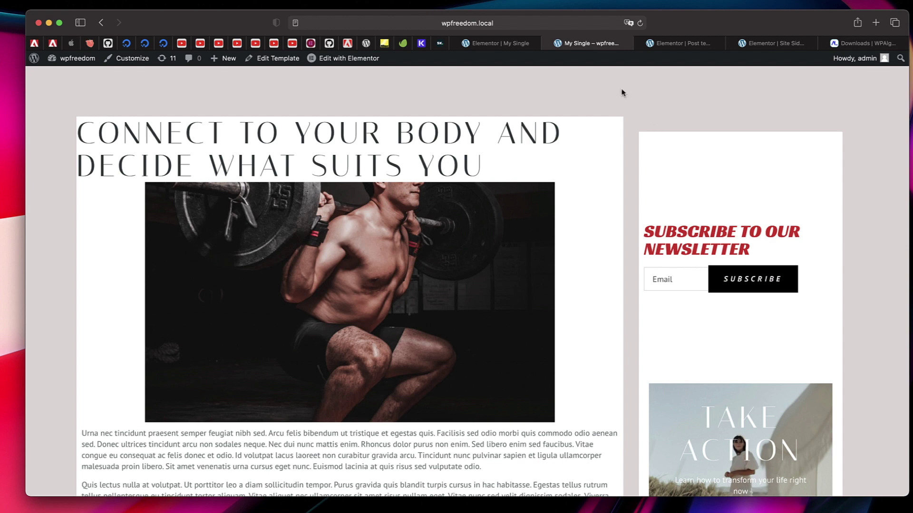
In My Single, clear the background color of the sidebar's Template widget and update the template.
click(502, 43)
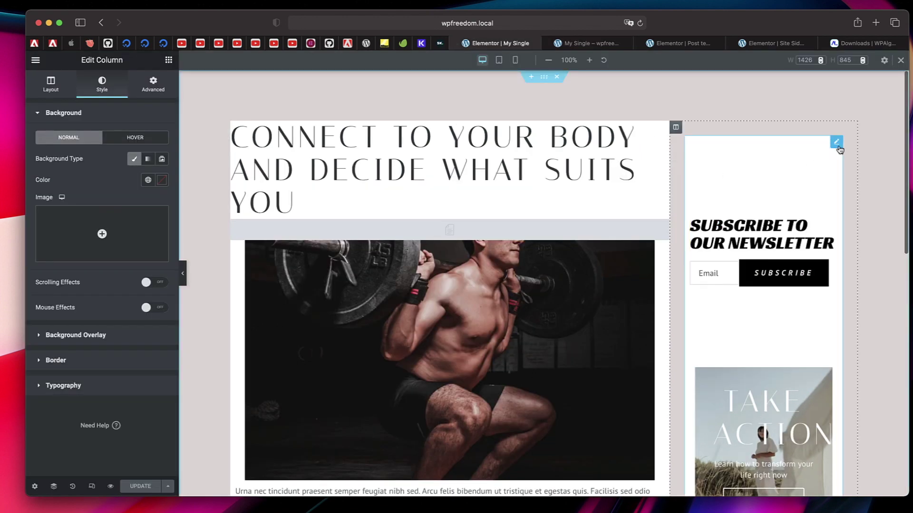
click(837, 145)
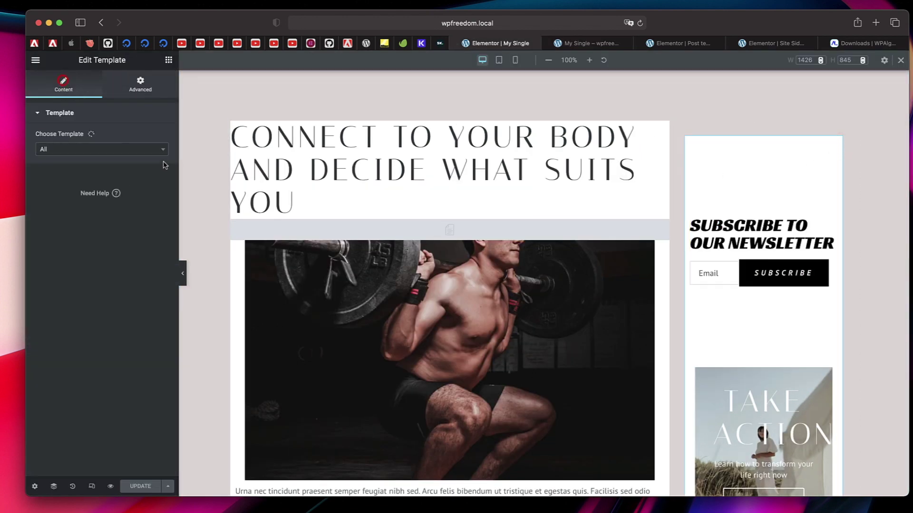
click(140, 87)
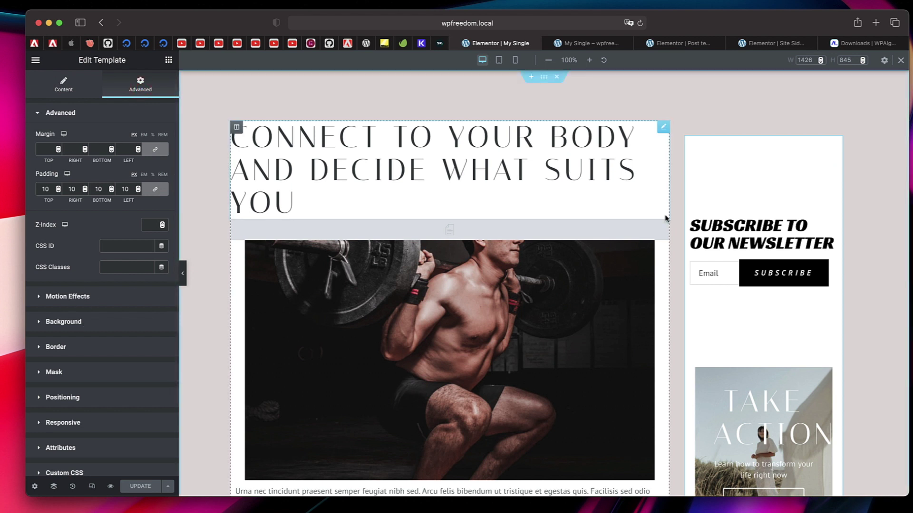
click(118, 323)
click(162, 230)
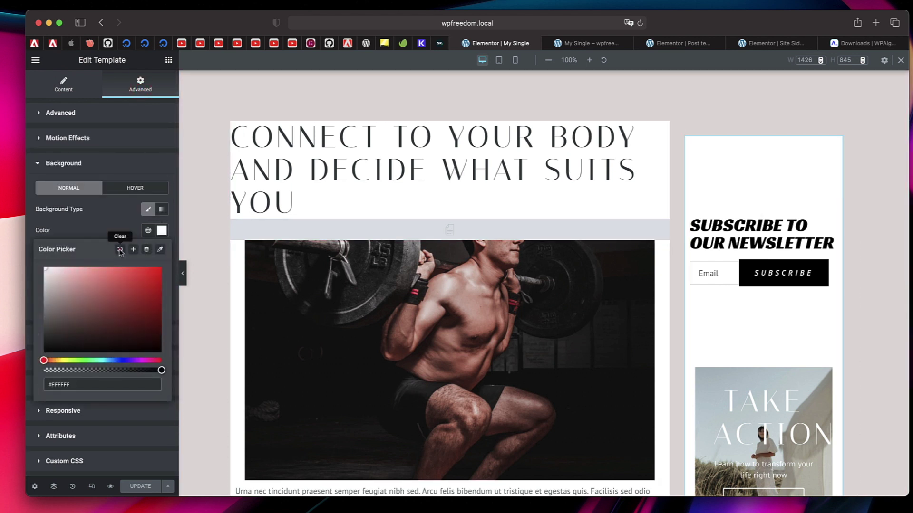
click(120, 249)
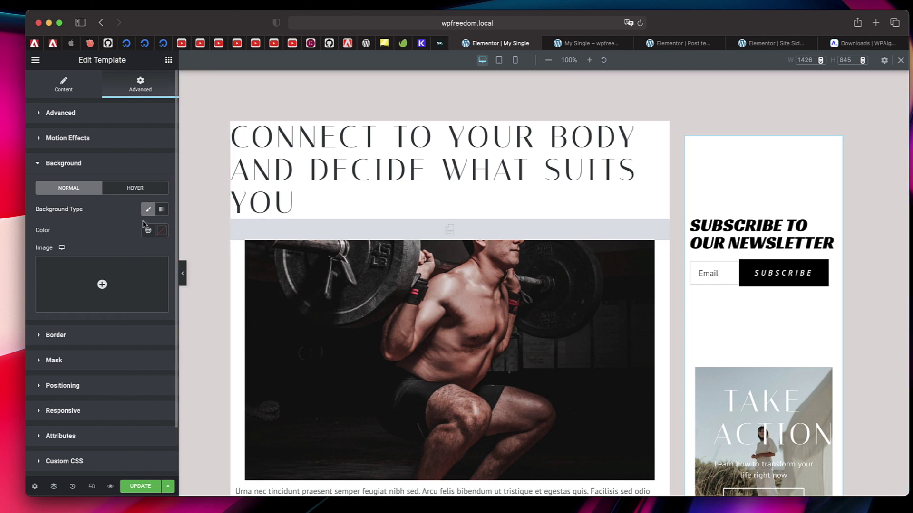
click(147, 490)
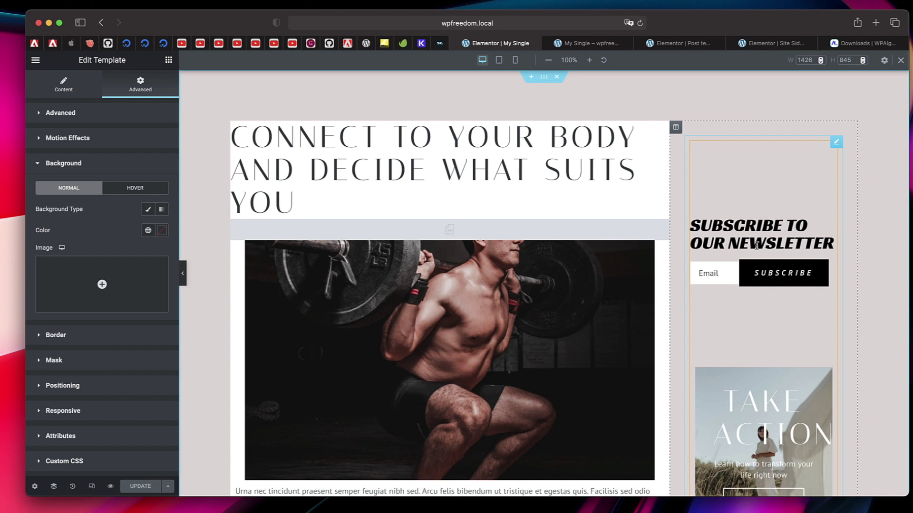
In the Site Sidebar template, give the newsletter section a classic background in white (#FFFFFF).
click(781, 44)
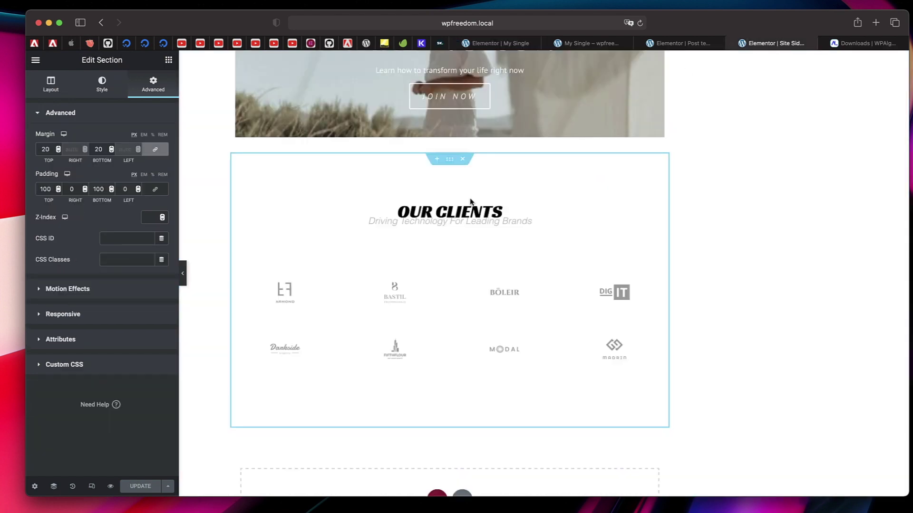
scroll(469, 202, up, 5)
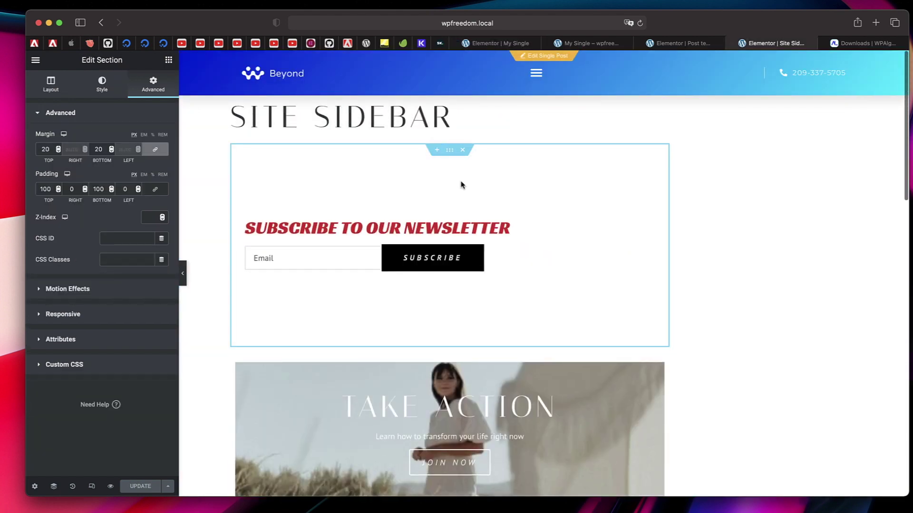
click(102, 84)
click(120, 159)
click(162, 180)
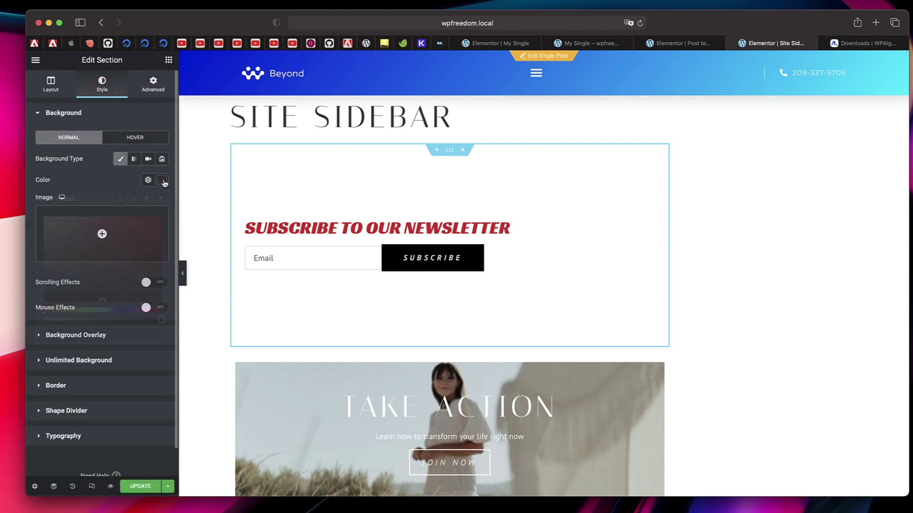
drag(65, 239, 45, 219)
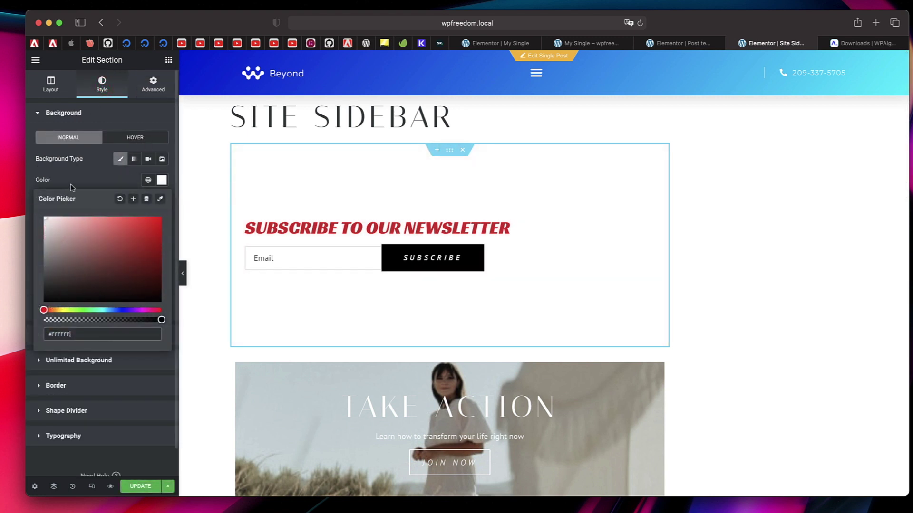
click(86, 177)
Give the Take Action section a classic background in white (#FFFFFF).
scroll(380, 319, down, 5)
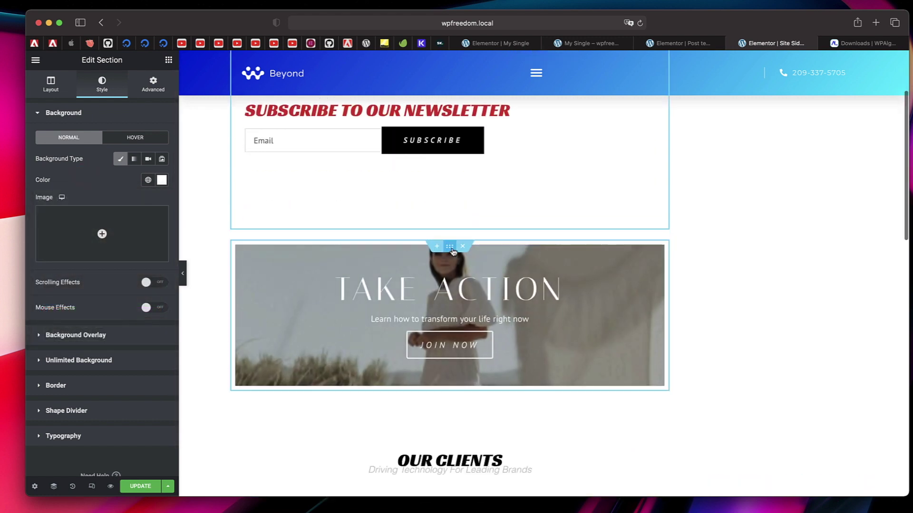
click(449, 247)
click(102, 83)
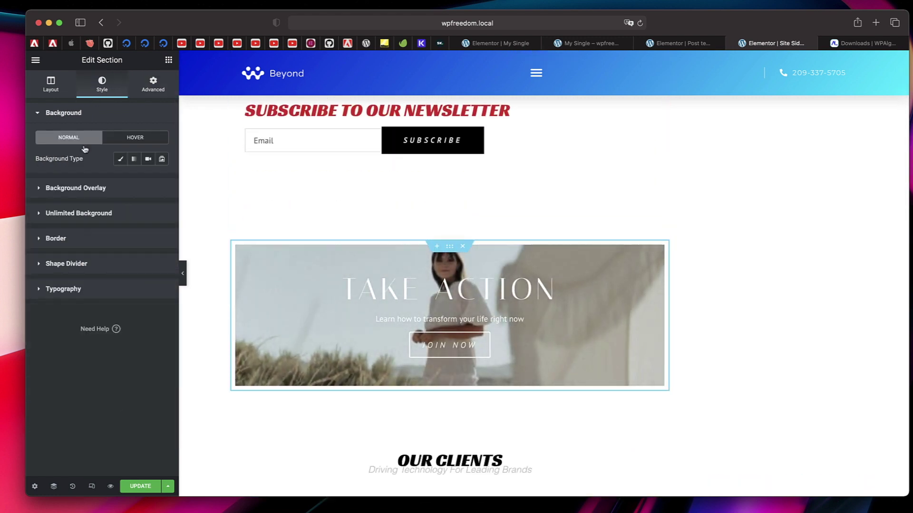
click(123, 162)
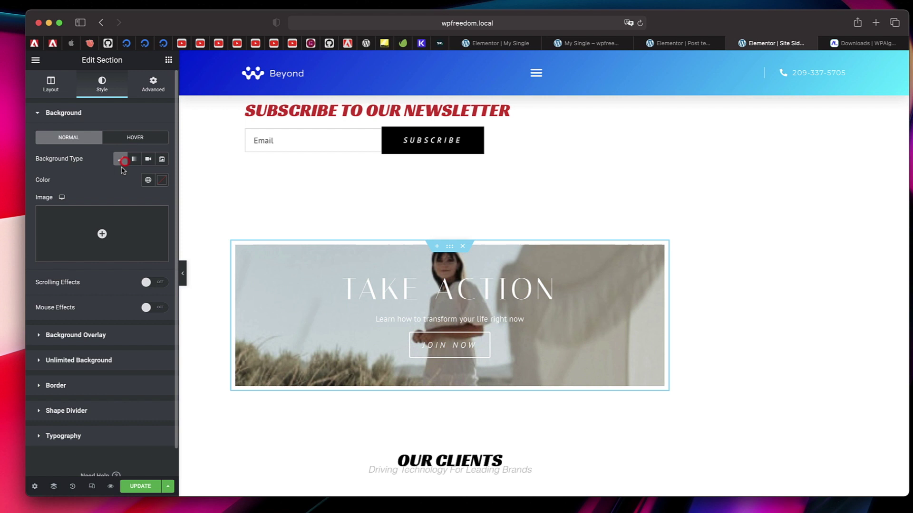
click(162, 180)
click(60, 230)
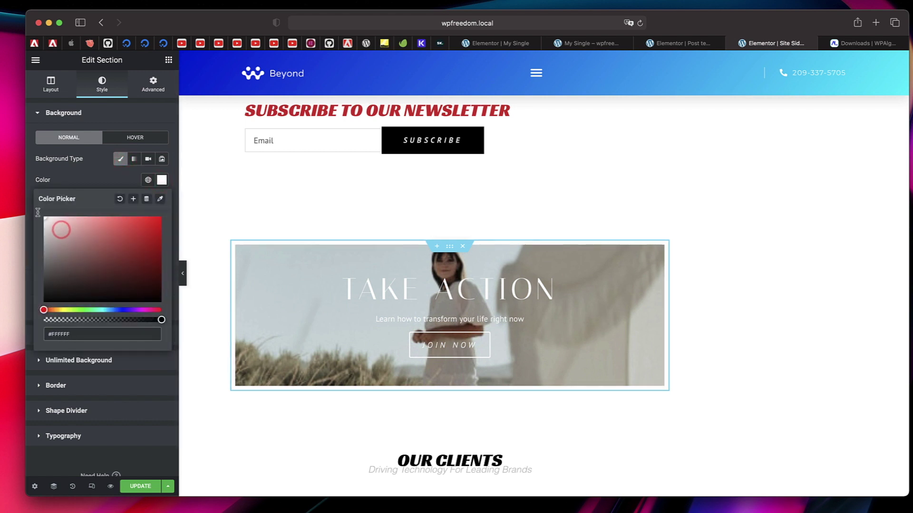
click(89, 178)
Give the Our Clients section a classic white background and update the Site Sidebar template.
scroll(331, 310, down, 3)
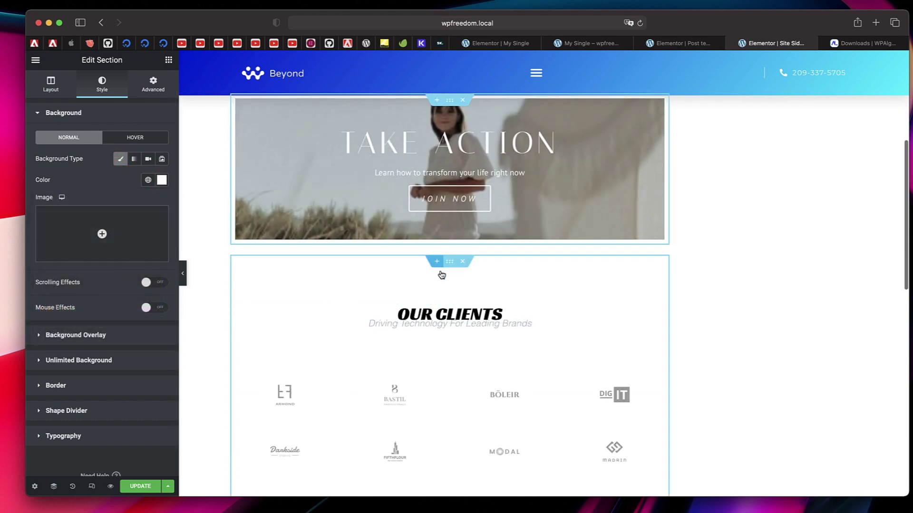
click(450, 261)
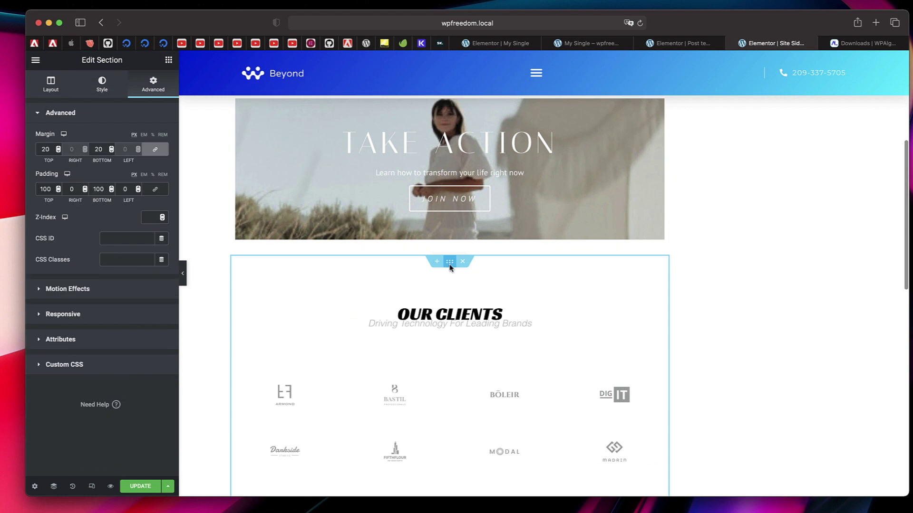
click(99, 92)
click(120, 159)
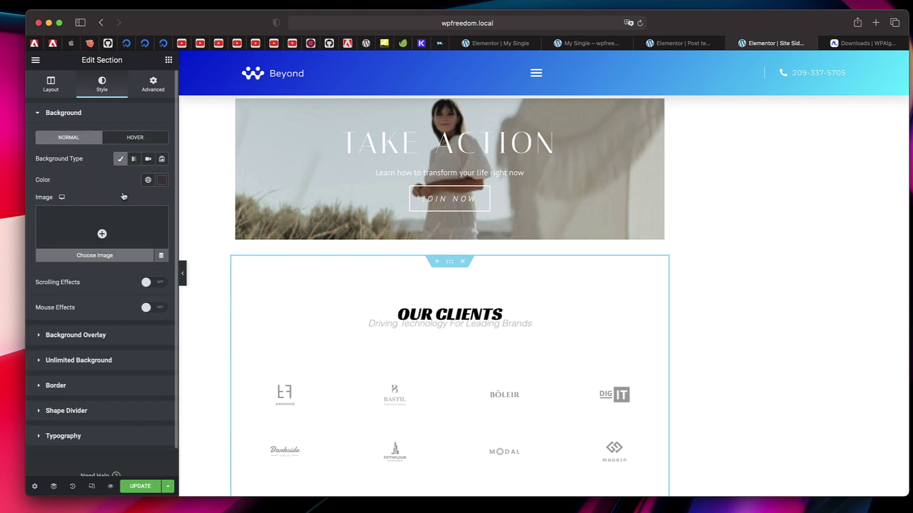
click(161, 180)
click(54, 228)
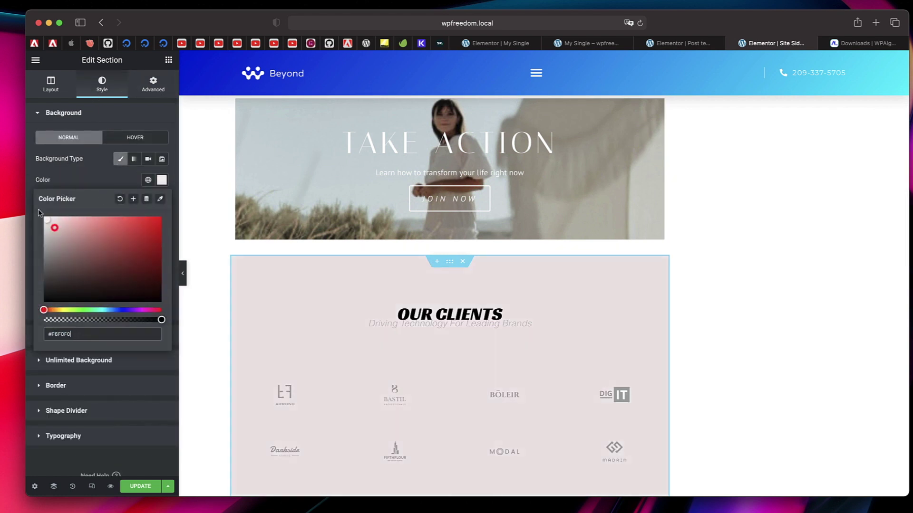
click(44, 218)
click(92, 178)
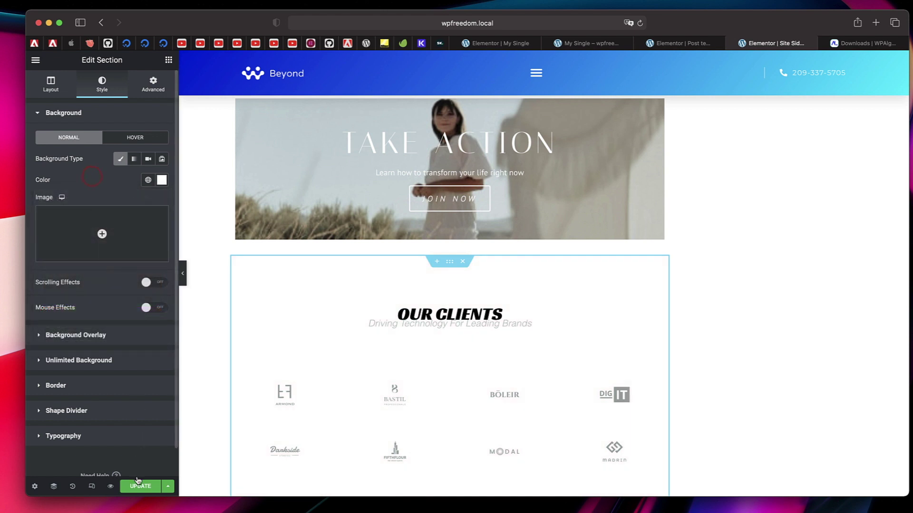
Check the spacing and backgrounds of the separate sidebar sections in the My Single preview.
click(579, 43)
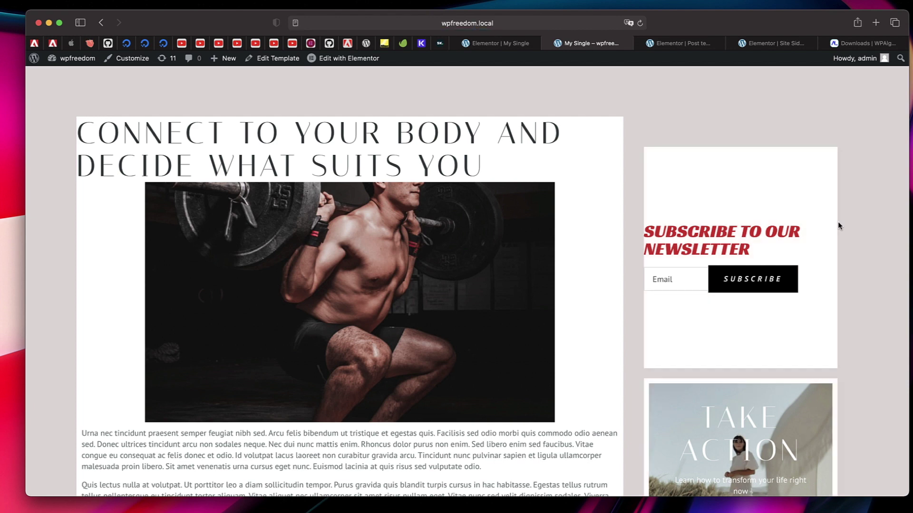
triple_click(703, 232)
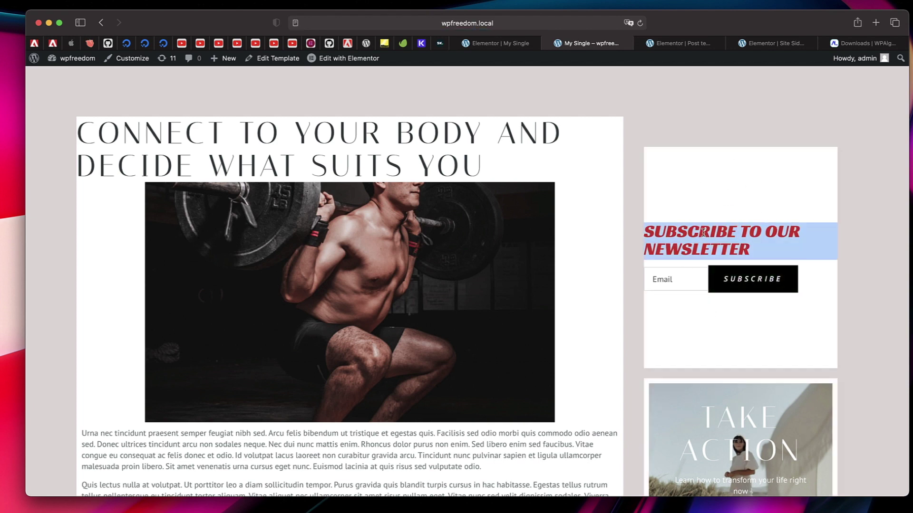
scroll(703, 232, down, 3)
scroll(728, 317, down, 4)
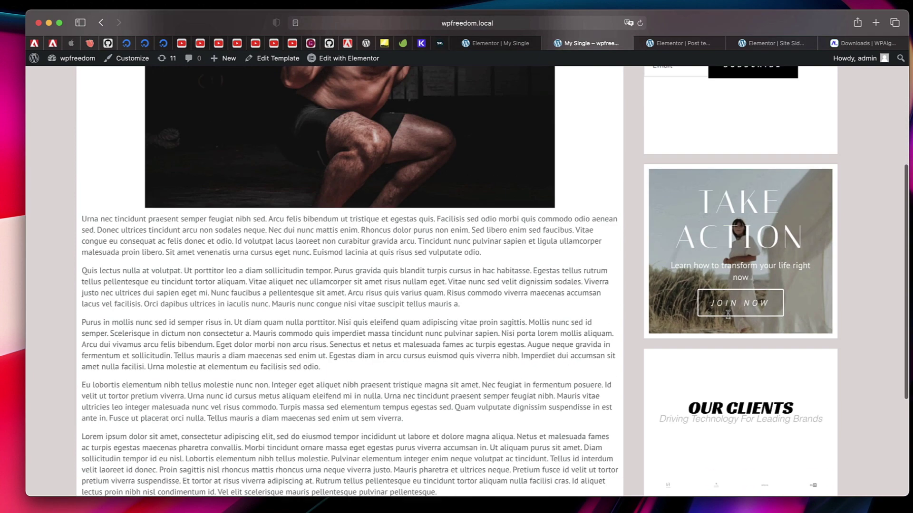
scroll(729, 317, down, 4)
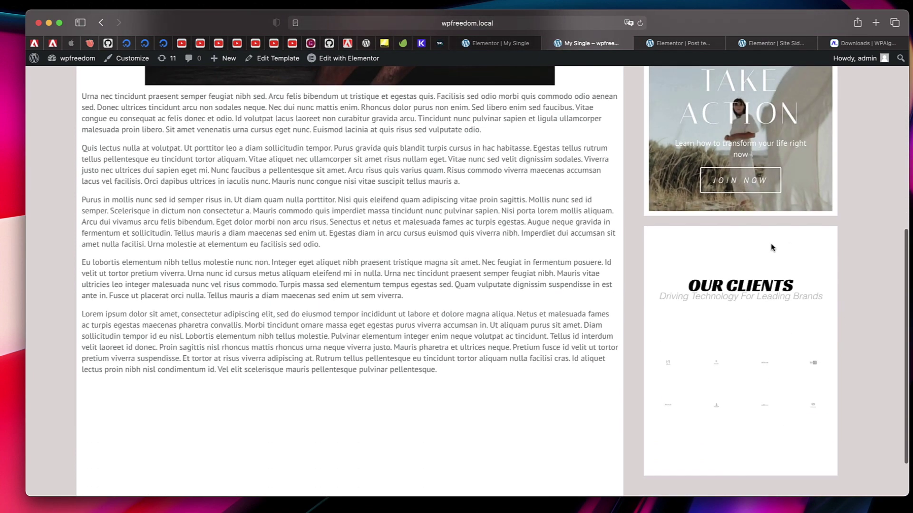
scroll(435, 312, up, 10)
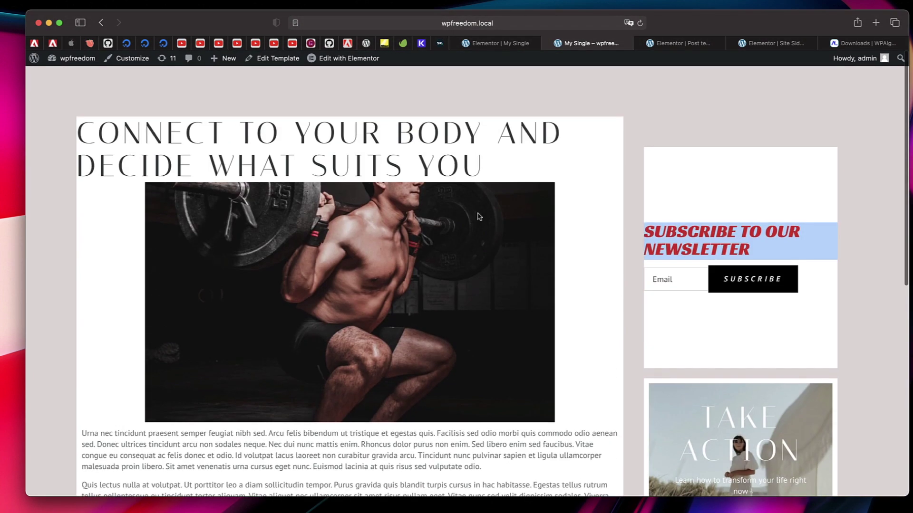
Open the WPAlgoridm Downloads page and look over its introduction and available free downloads.
click(849, 43)
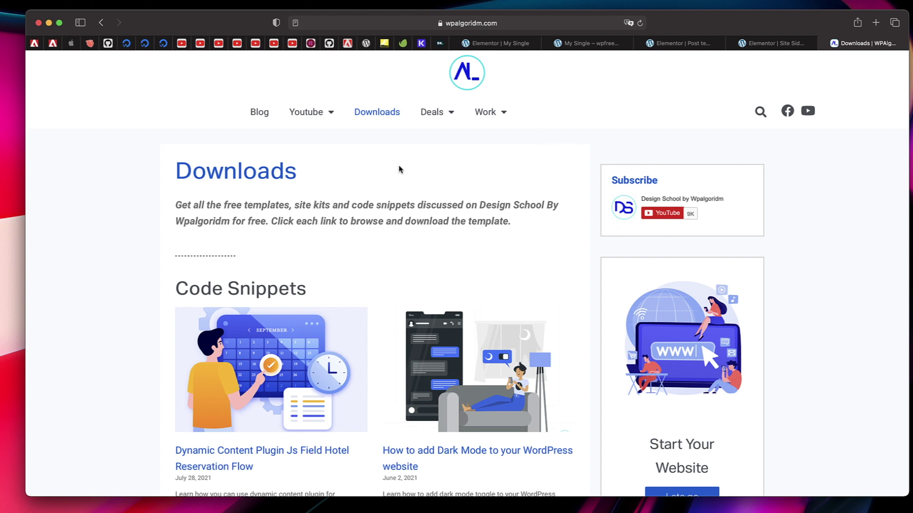
triple_click(370, 219)
double_click(370, 220)
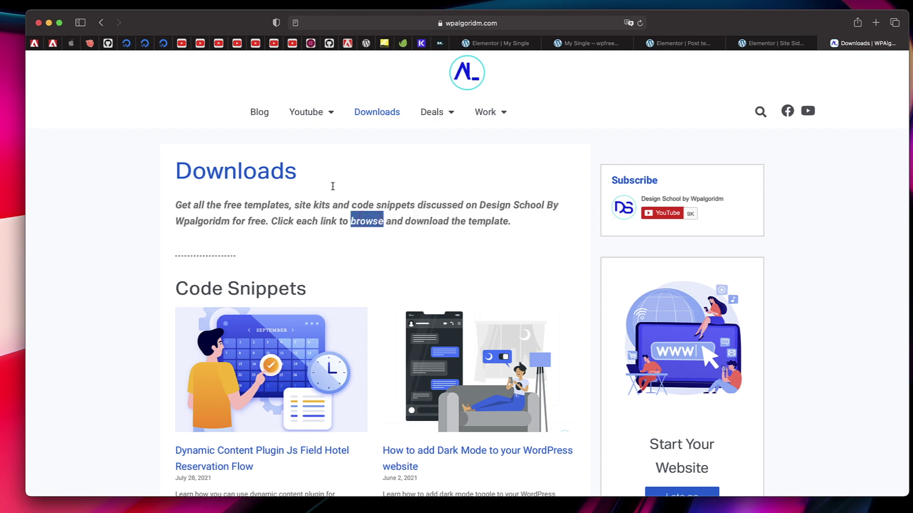
scroll(446, 246, down, 10)
scroll(409, 244, up, 10)
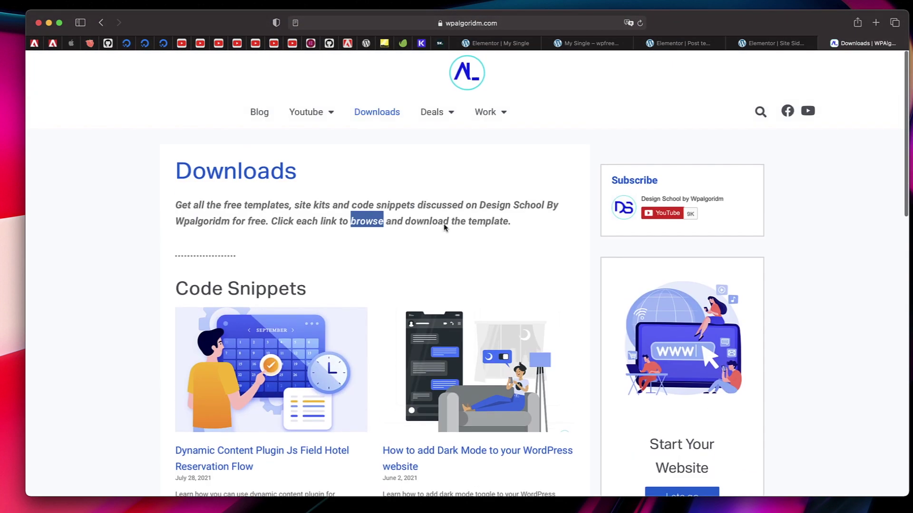